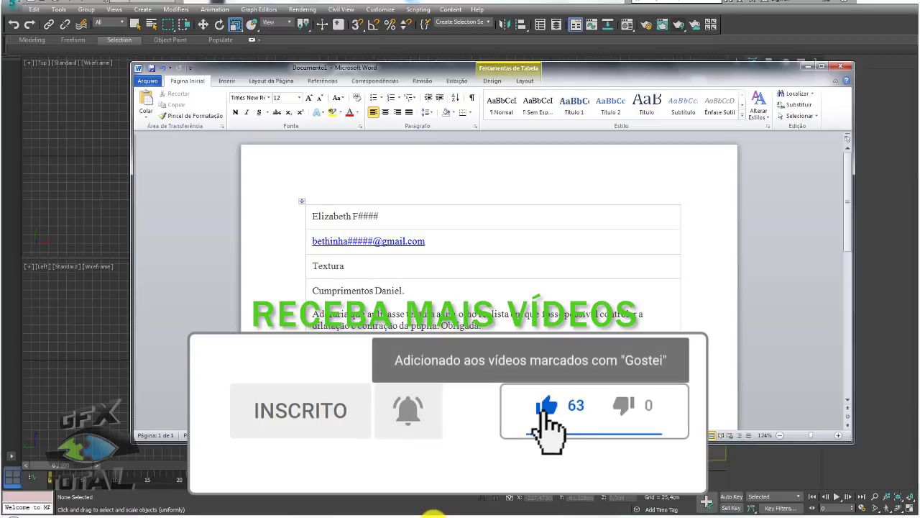
Step: Create a standard Cylinder primitive in the Perspective viewport
{"action": "left_click", "coordinate": [811, 69]}
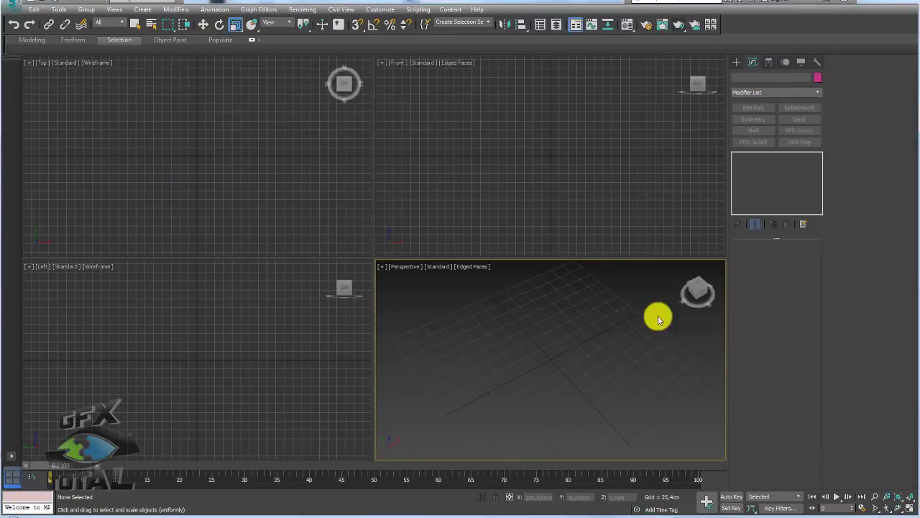
{"action": "left_click", "coordinate": [736, 63]}
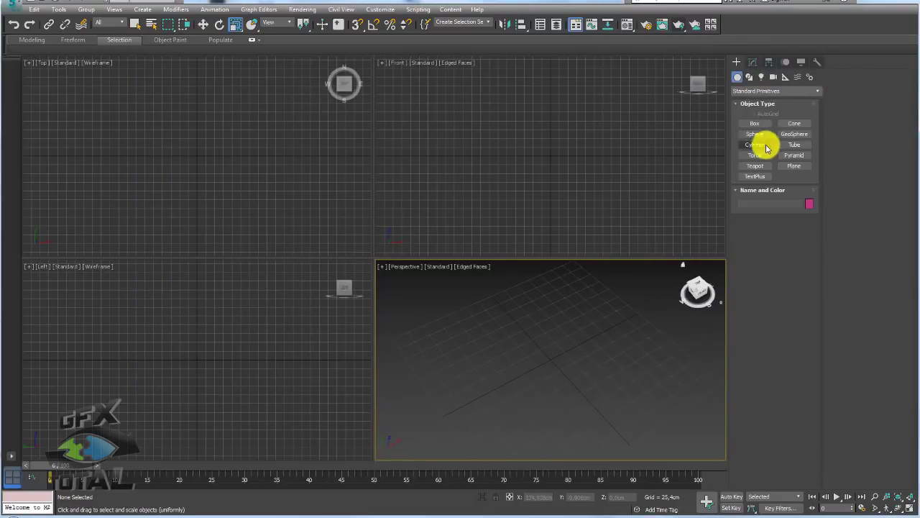
{"action": "left_click", "coordinate": [755, 145]}
{"action": "left_click_drag", "start_coordinate": [549, 359], "coordinate": [596, 405]}
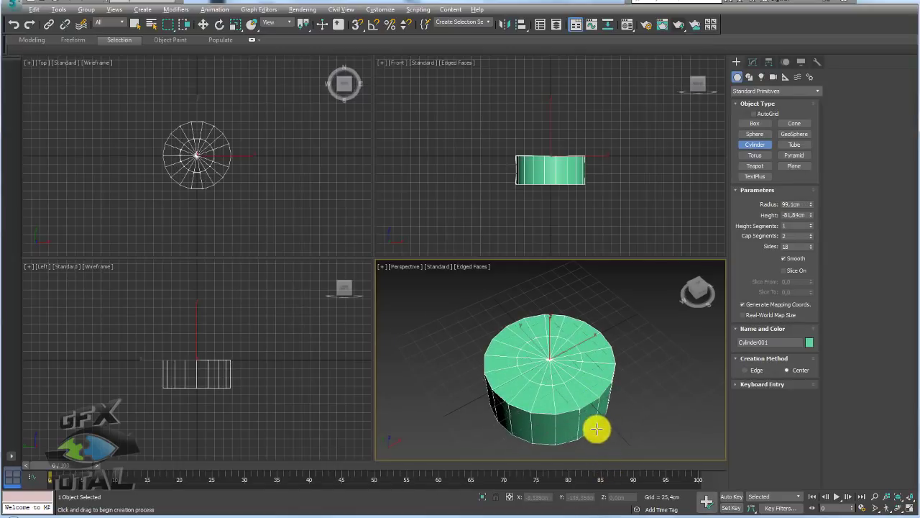
{"action": "middle_click_drag", "start_coordinate": [596, 427], "coordinate": [569, 355]}
{"action": "key", "text": "r"}
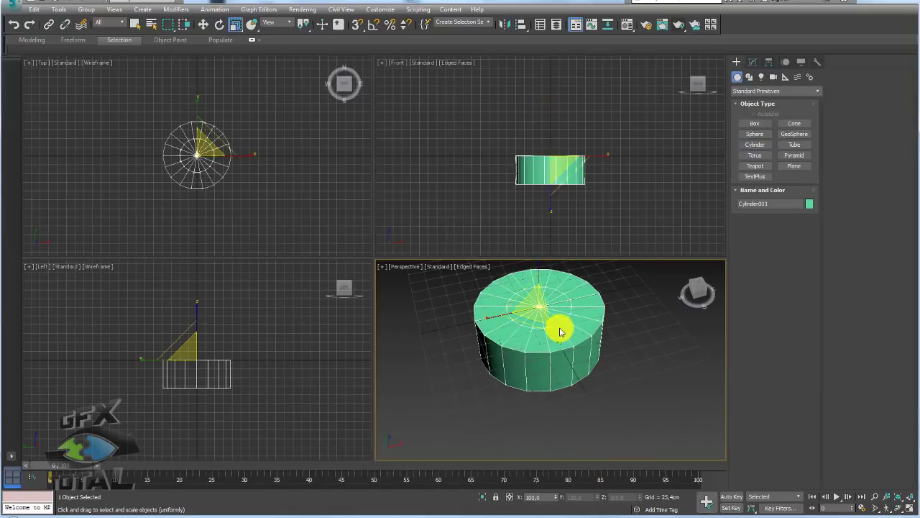
Step: Change the cylinder's object colour to blue and maximize the Perspective viewport
{"action": "left_click", "coordinate": [809, 203]}
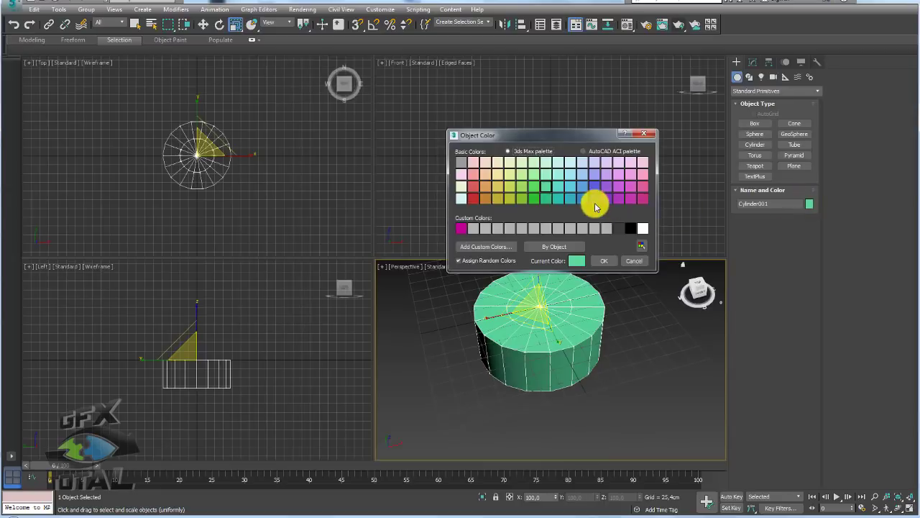
{"action": "left_click", "coordinate": [594, 199]}
{"action": "left_click", "coordinate": [604, 261]}
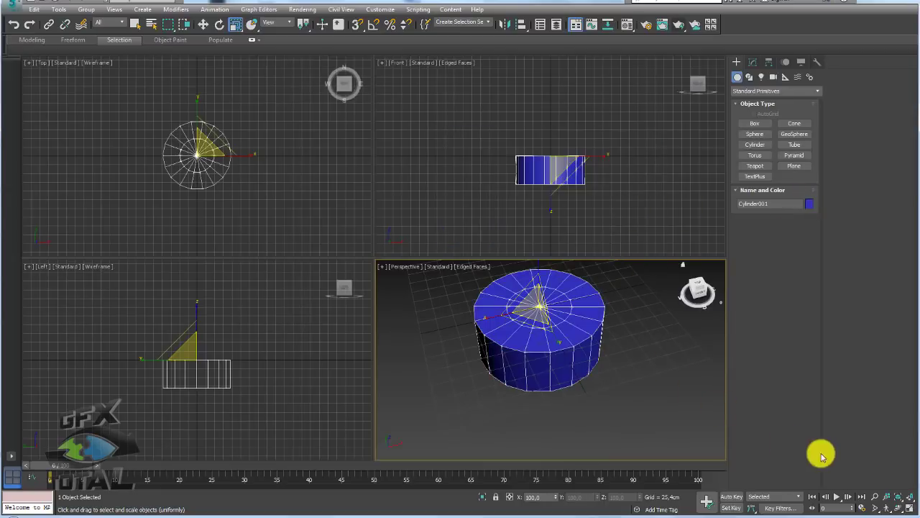
{"action": "left_click", "coordinate": [909, 507]}
{"action": "mouse_move", "coordinate": [554, 343]}
{"action": "middle_mouse_down"}
{"action": "mouse_move", "coordinate": [407, 227]}
{"action": "mouse_move", "coordinate": [484, 283]}
{"action": "middle_mouse_up"}
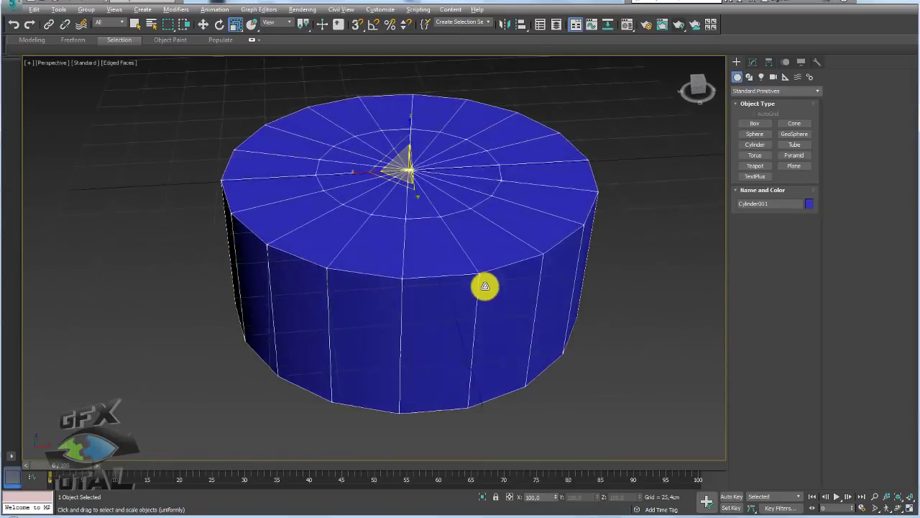
{"action": "scroll", "coordinate": [487, 267], "scroll_direction": "down", "scroll_amount": 3}
Step: Convert the cylinder to an Editable Poly and flatten its polygons into a thin disc
{"action": "right_click", "coordinate": [442, 210]}
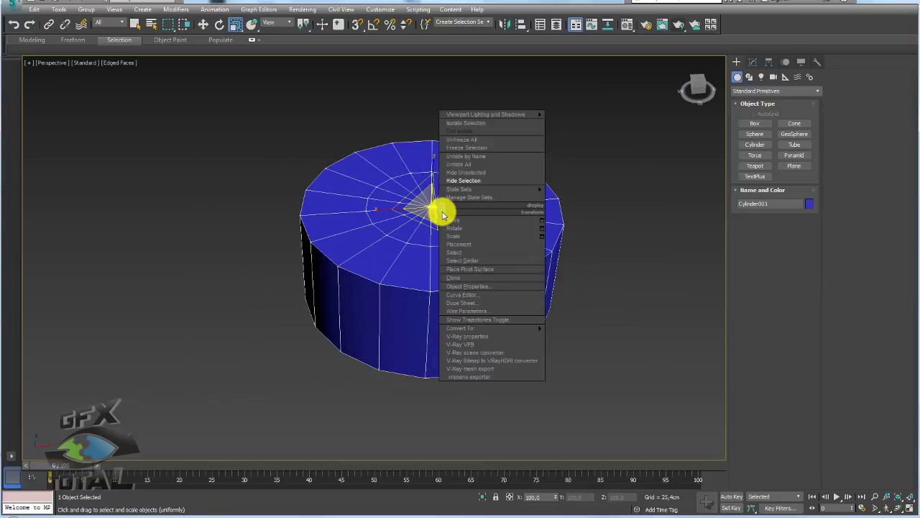
{"action": "left_click", "coordinate": [585, 337]}
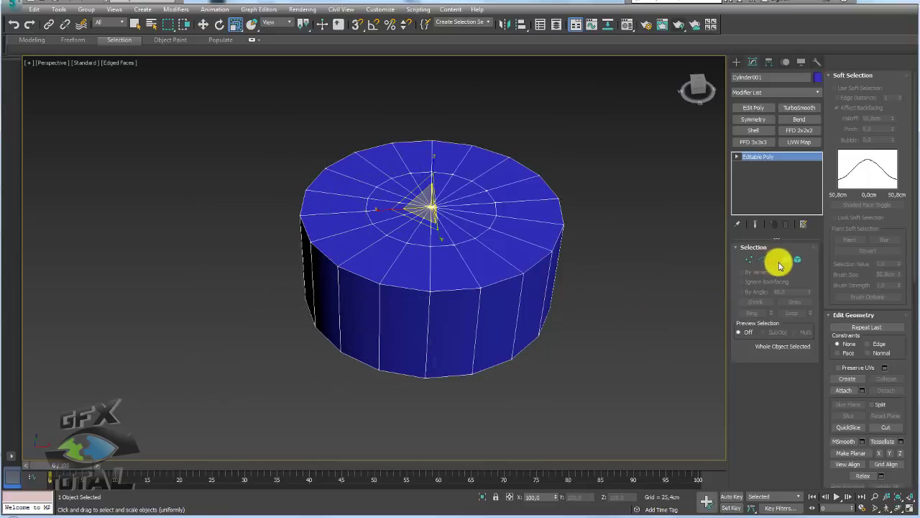
{"action": "left_click", "coordinate": [786, 260]}
{"action": "middle_click_drag", "start_coordinate": [612, 314], "coordinate": [619, 253], "text": "alt"}
{"action": "left_click_drag", "start_coordinate": [627, 249], "coordinate": [130, 361]}
{"action": "middle_click_drag", "start_coordinate": [131, 362], "coordinate": [578, 247], "text": "alt"}
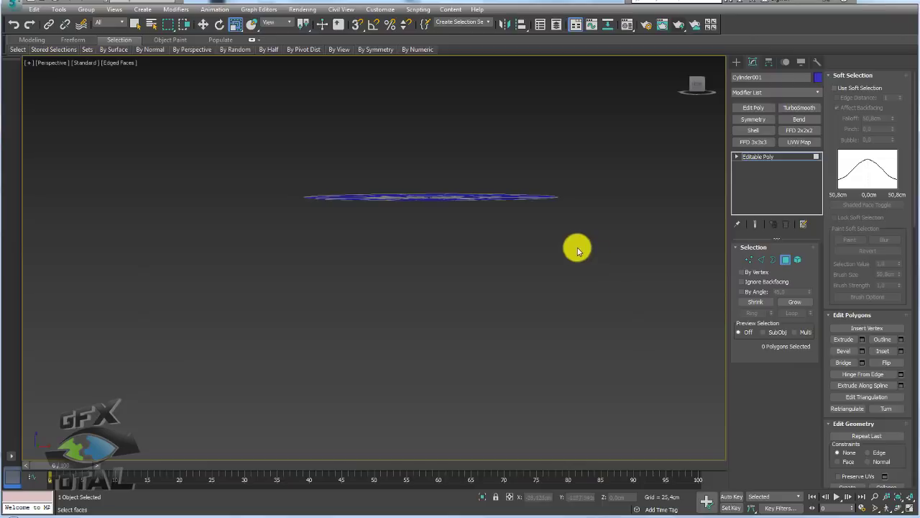
Step: Orbit to a top-down view, return to object level and show the Textures folder
{"action": "middle_click_drag", "start_coordinate": [532, 174], "coordinate": [550, 240], "text": "alt"}
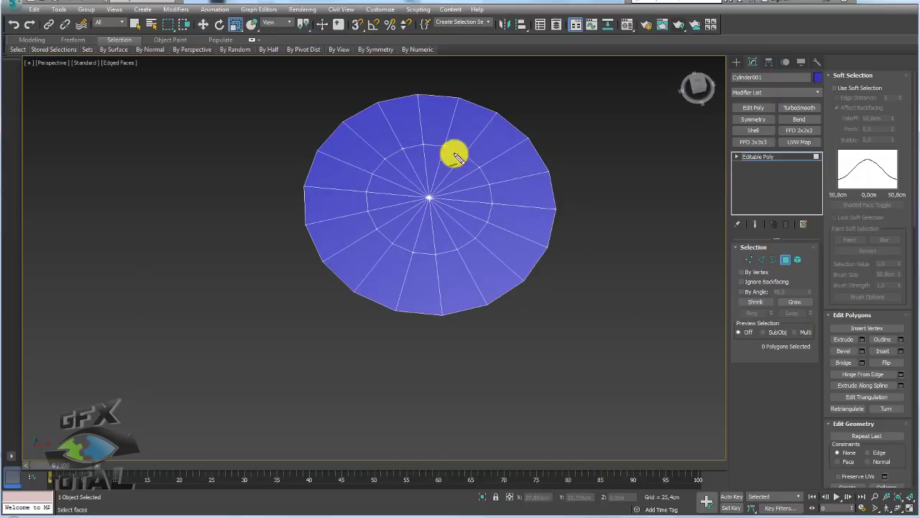
{"action": "mouse_move", "coordinate": [453, 153]}
{"action": "left_mouse_down"}
{"action": "mouse_move", "coordinate": [389, 170]}
{"action": "mouse_move", "coordinate": [411, 238]}
{"action": "mouse_move", "coordinate": [482, 168]}
{"action": "left_mouse_up"}
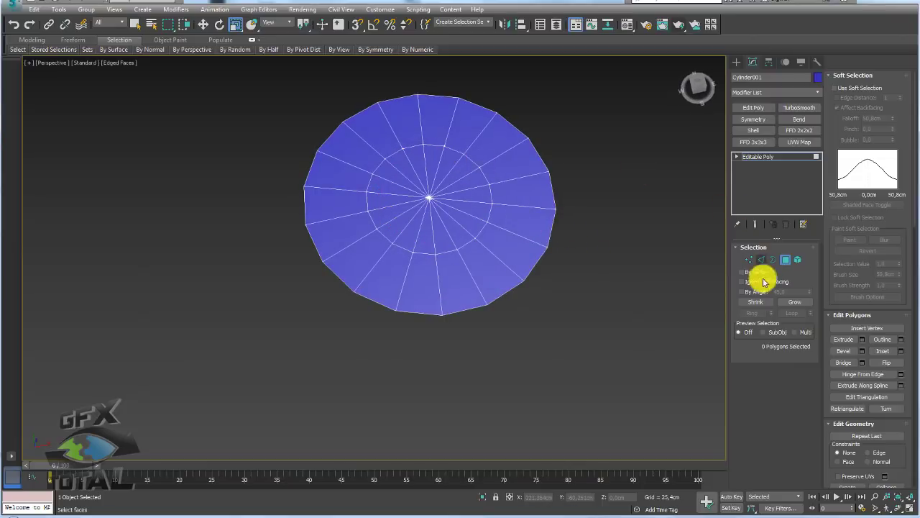
{"action": "left_click", "coordinate": [764, 158]}
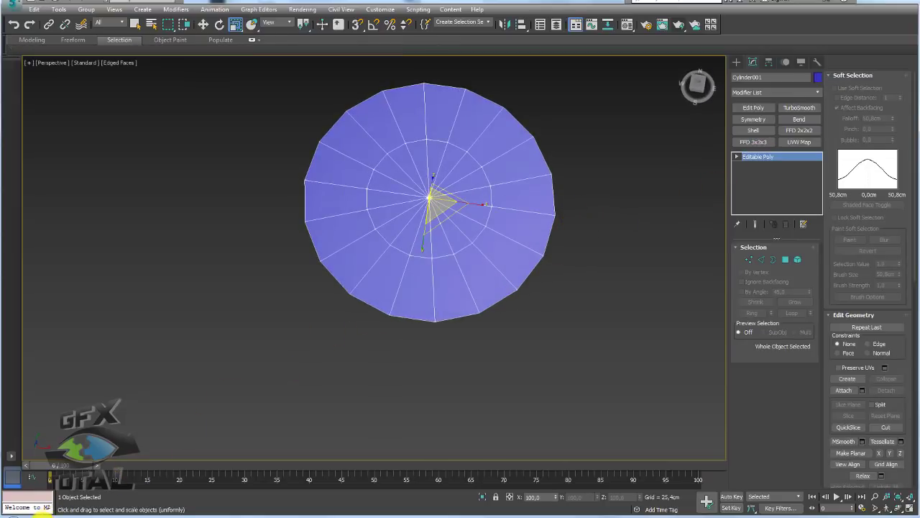
{"action": "left_click", "coordinate": [68, 471]}
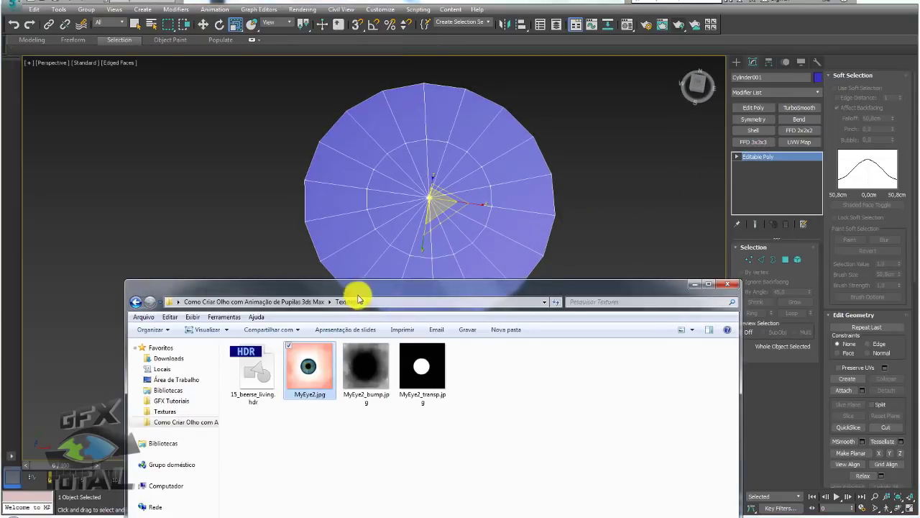
Step: Look over the four texture files, then open the References folder of eye images
{"action": "left_click_drag", "start_coordinate": [363, 297], "coordinate": [411, 84]}
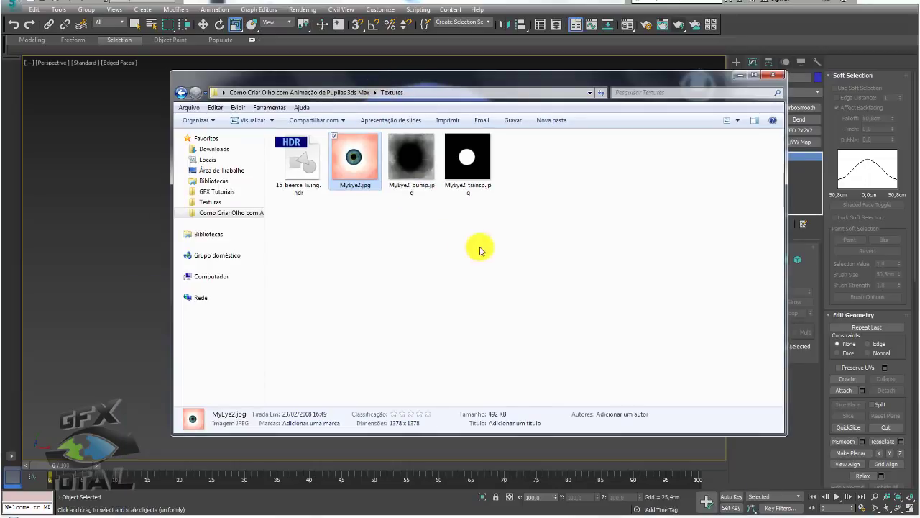
{"action": "left_click_drag", "start_coordinate": [524, 245], "coordinate": [295, 155]}
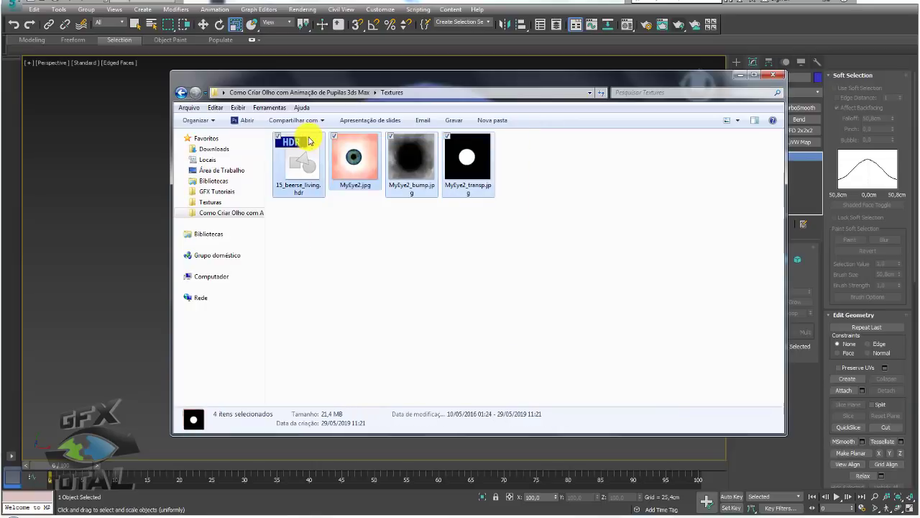
{"action": "left_click", "coordinate": [298, 92]}
{"action": "left_click", "coordinate": [307, 151]}
{"action": "double_click", "coordinate": [309, 153]}
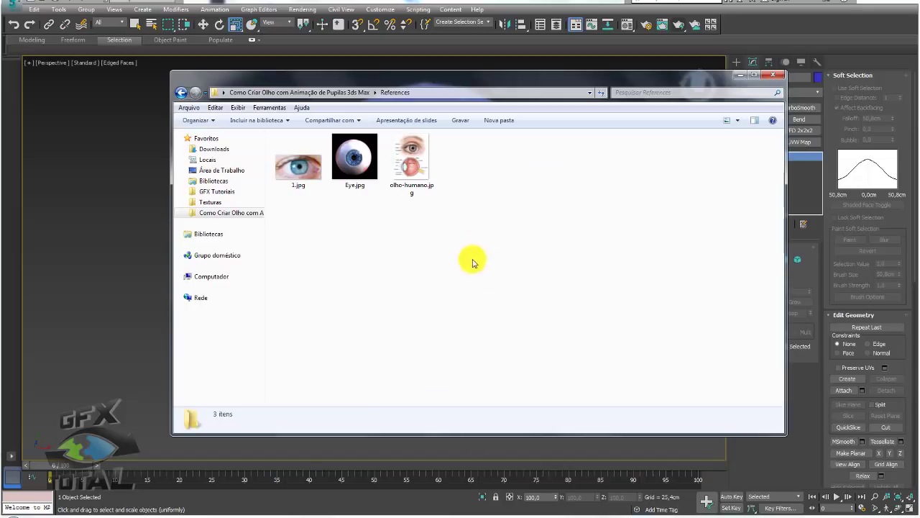
Step: Return to Textures and drag MyEye2.jpg onto the disc in the viewport
{"action": "left_click", "coordinate": [181, 92]}
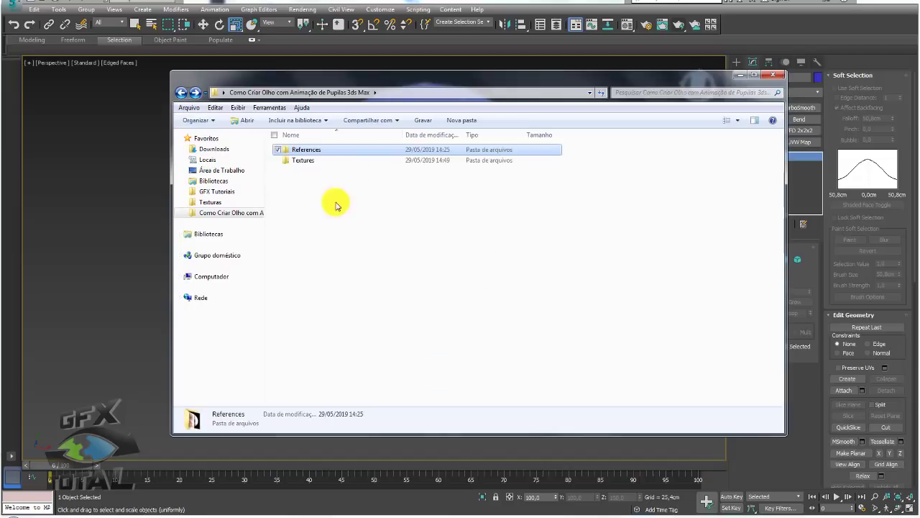
{"action": "double_click", "coordinate": [303, 160]}
{"action": "left_click_drag", "start_coordinate": [395, 78], "coordinate": [547, 297]}
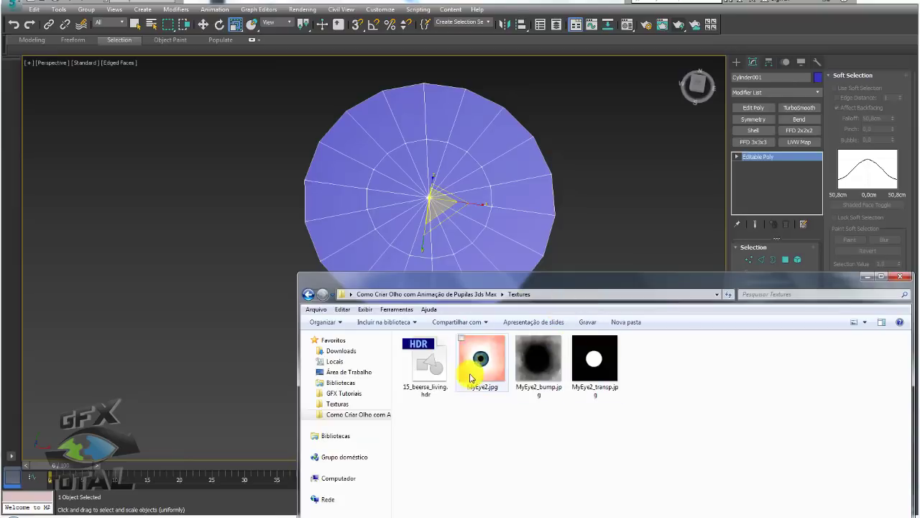
{"action": "left_click_drag", "start_coordinate": [477, 360], "coordinate": [431, 190]}
{"action": "left_click", "coordinate": [515, 207]}
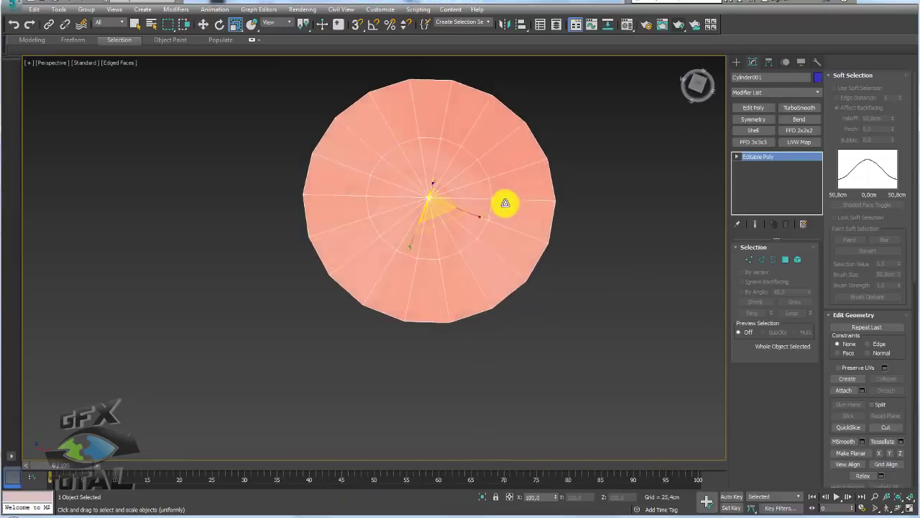
Step: Add a Planar UVW Map modifier to the disc
{"action": "middle_click_drag", "start_coordinate": [515, 208], "coordinate": [520, 187], "text": "alt"}
{"action": "middle_click_drag", "start_coordinate": [389, 311], "coordinate": [581, 318], "text": "alt"}
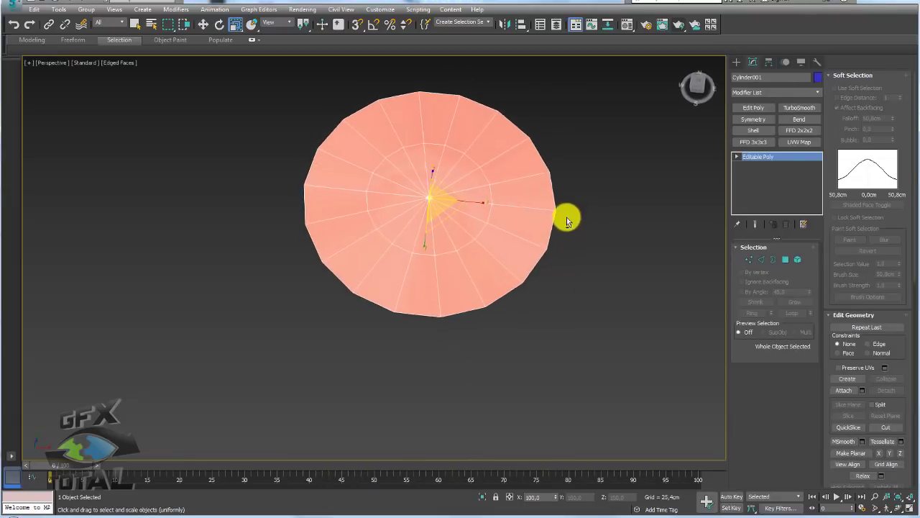
{"action": "left_click", "coordinate": [781, 92]}
{"action": "left_click_drag", "start_coordinate": [814, 114], "coordinate": [819, 406]}
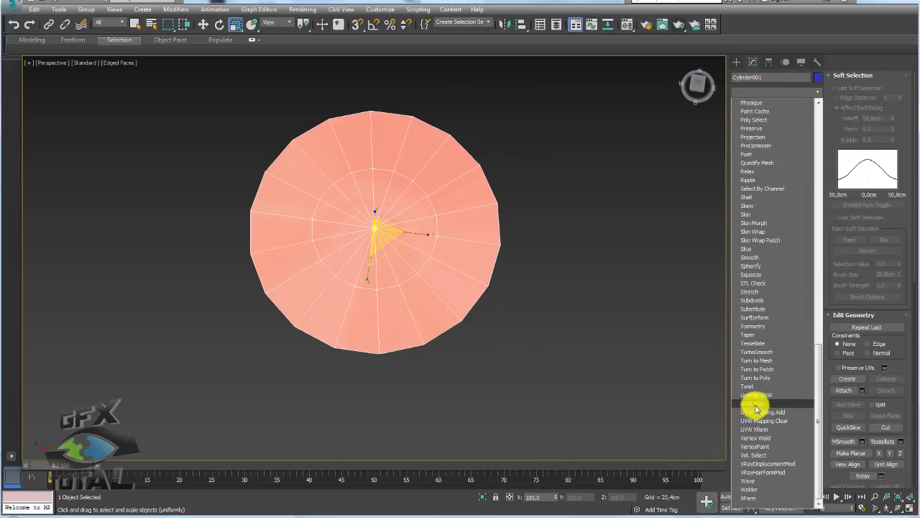
{"action": "left_click", "coordinate": [755, 63]}
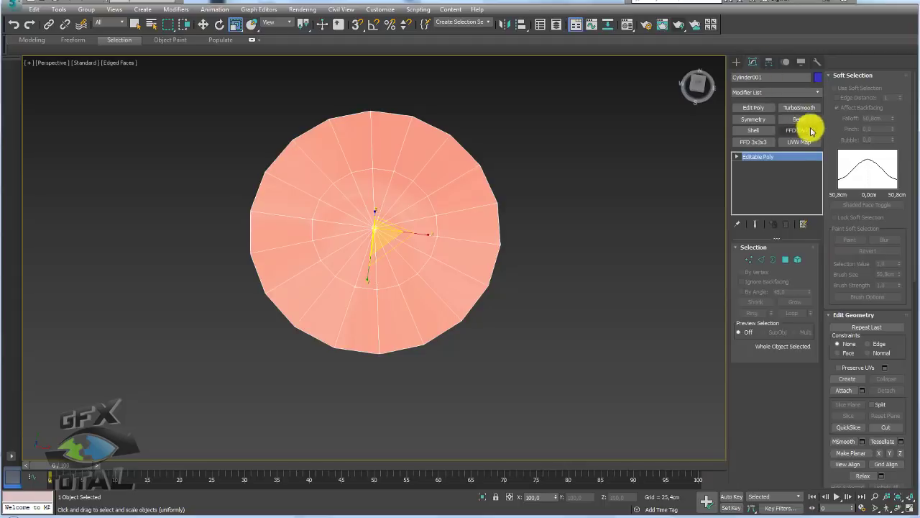
{"action": "left_click", "coordinate": [798, 142]}
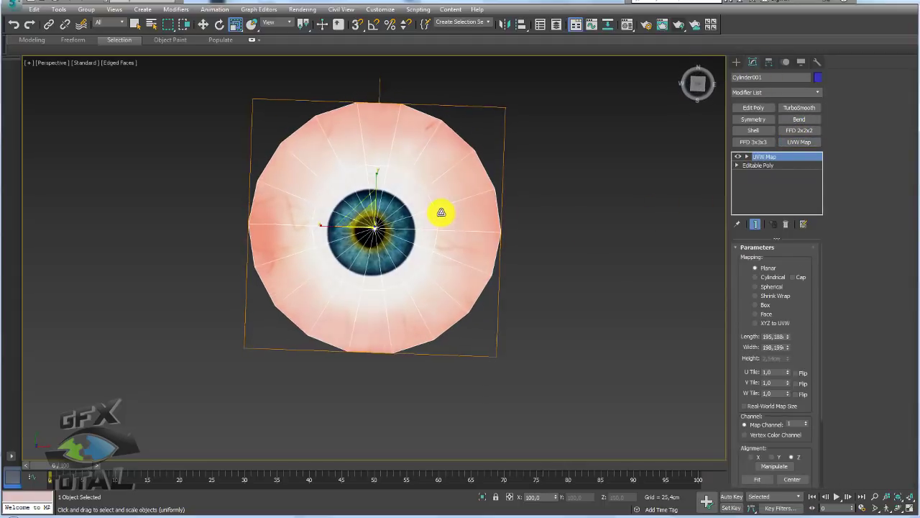
Step: Move the UVW Map gizmo to centre the iris, then go back to Editable Poly
{"action": "left_click", "coordinate": [747, 156]}
{"action": "left_click", "coordinate": [764, 165]}
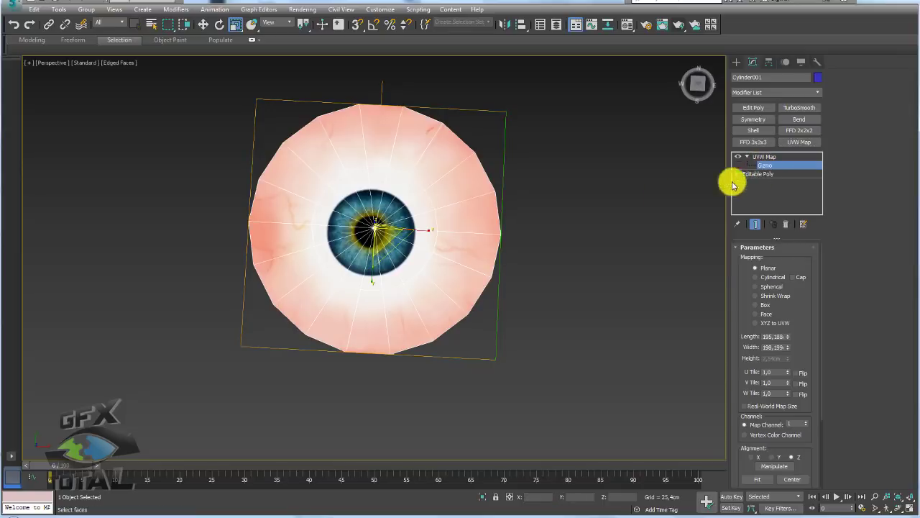
{"action": "mouse_move", "coordinate": [394, 241]}
{"action": "left_mouse_down"}
{"action": "mouse_move", "coordinate": [405, 180]}
{"action": "mouse_move", "coordinate": [370, 156]}
{"action": "mouse_move", "coordinate": [425, 174]}
{"action": "mouse_move", "coordinate": [388, 209]}
{"action": "mouse_move", "coordinate": [399, 209]}
{"action": "left_mouse_up"}
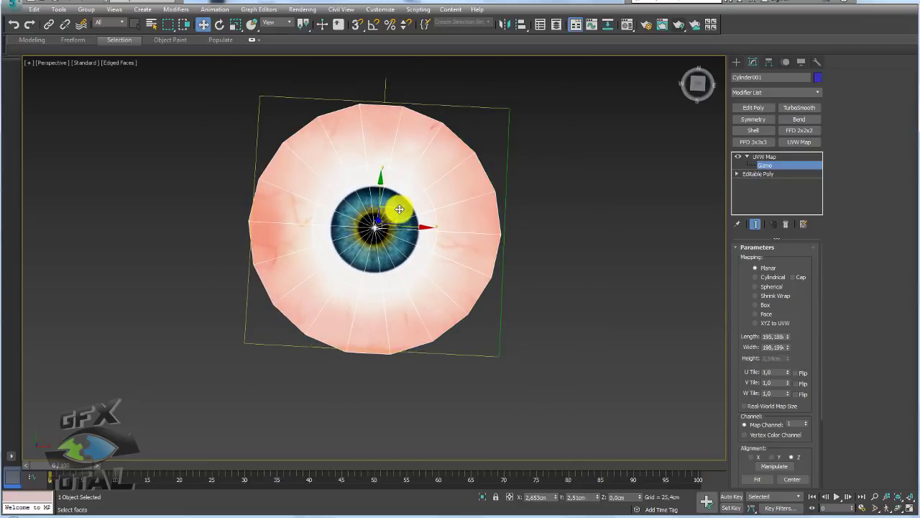
{"action": "mouse_move", "coordinate": [421, 215]}
{"action": "middle_mouse_down", "text": "alt"}
{"action": "mouse_move", "coordinate": [422, 251]}
{"action": "mouse_move", "coordinate": [421, 192]}
{"action": "mouse_move", "coordinate": [427, 209]}
{"action": "mouse_move", "coordinate": [448, 185]}
{"action": "middle_mouse_up", "text": "alt"}
{"action": "left_click", "coordinate": [750, 157]}
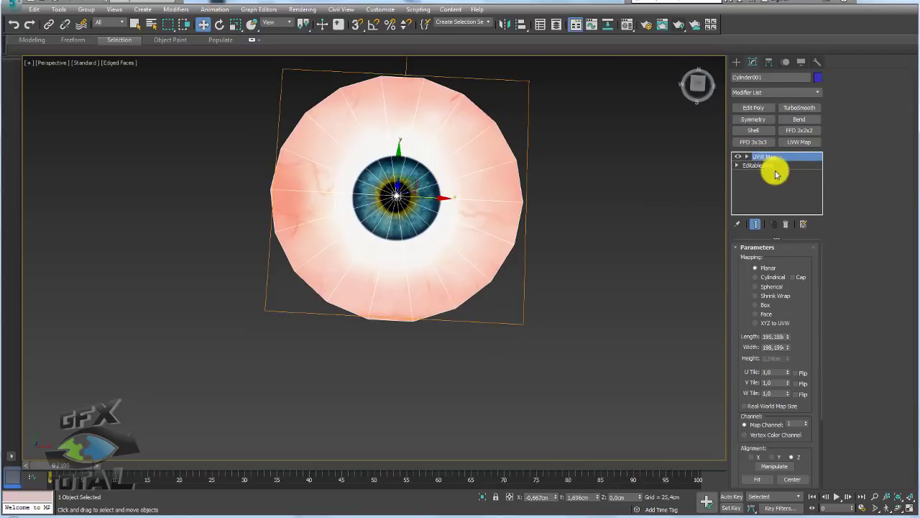
{"action": "left_click", "coordinate": [747, 157]}
{"action": "left_click", "coordinate": [745, 165]}
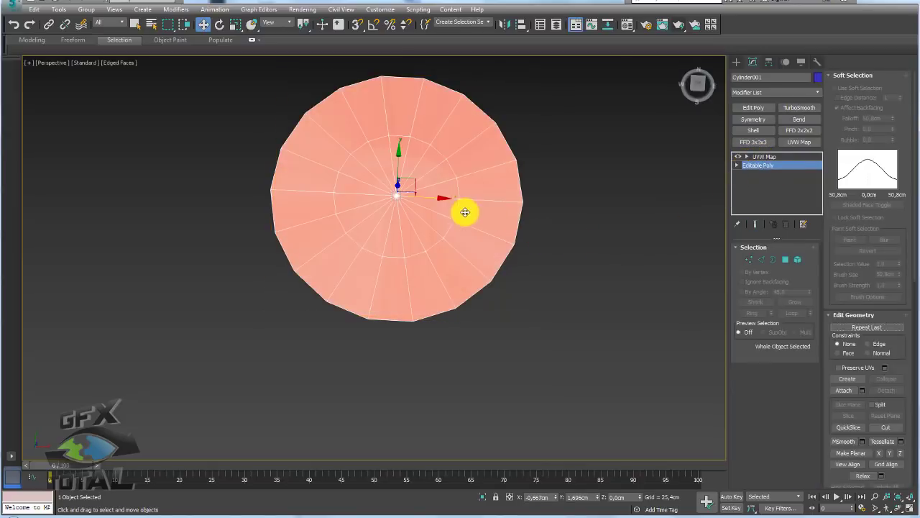
Step: View the disc top-down and enable Show End Result on Editable Poly
{"action": "scroll", "coordinate": [464, 211], "scroll_direction": "up", "scroll_amount": 5}
{"action": "middle_click_drag", "start_coordinate": [630, 261], "coordinate": [591, 234]}
{"action": "scroll", "coordinate": [591, 233], "scroll_direction": "down", "scroll_amount": 5}
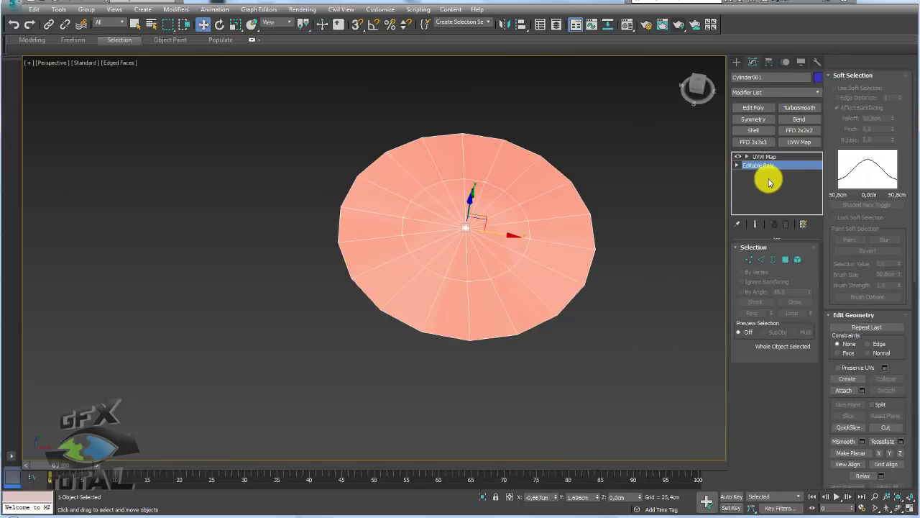
{"action": "left_click_drag", "start_coordinate": [769, 185], "coordinate": [722, 150]}
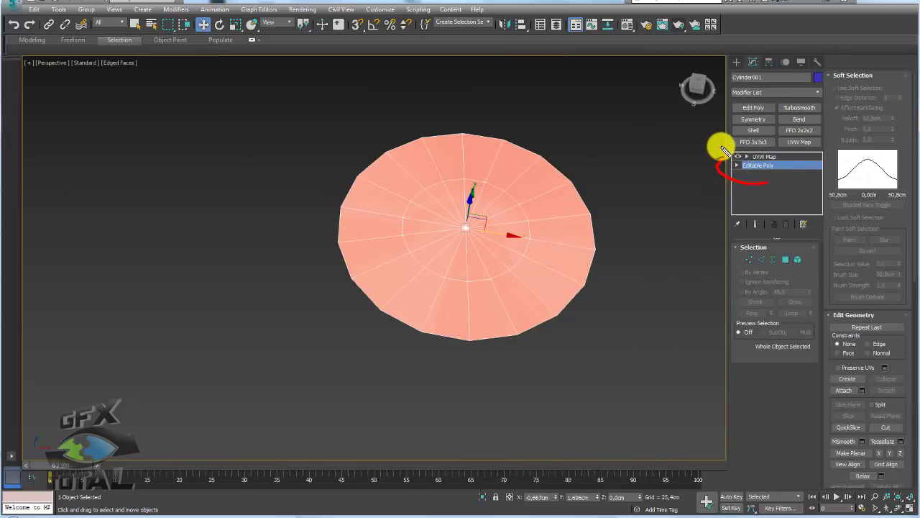
{"action": "left_click_drag", "start_coordinate": [732, 152], "coordinate": [766, 174]}
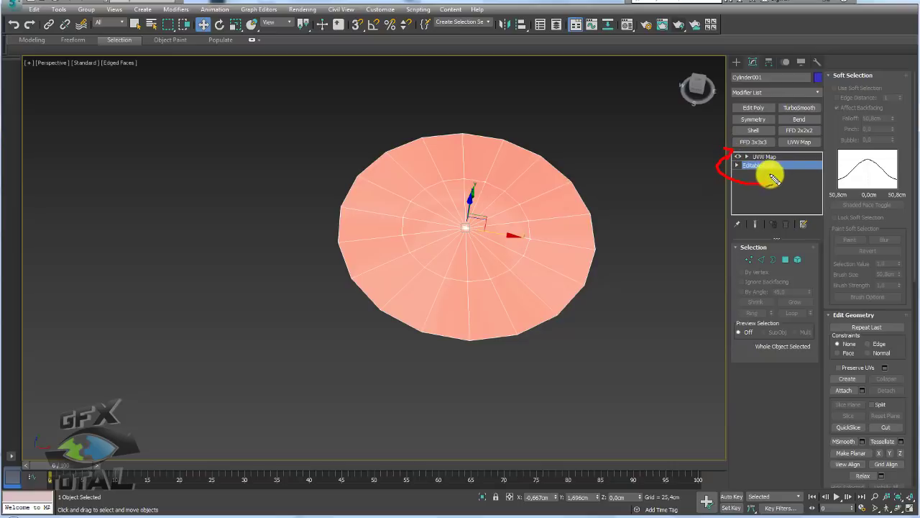
{"action": "middle_click_drag", "start_coordinate": [568, 220], "coordinate": [551, 247], "text": "alt"}
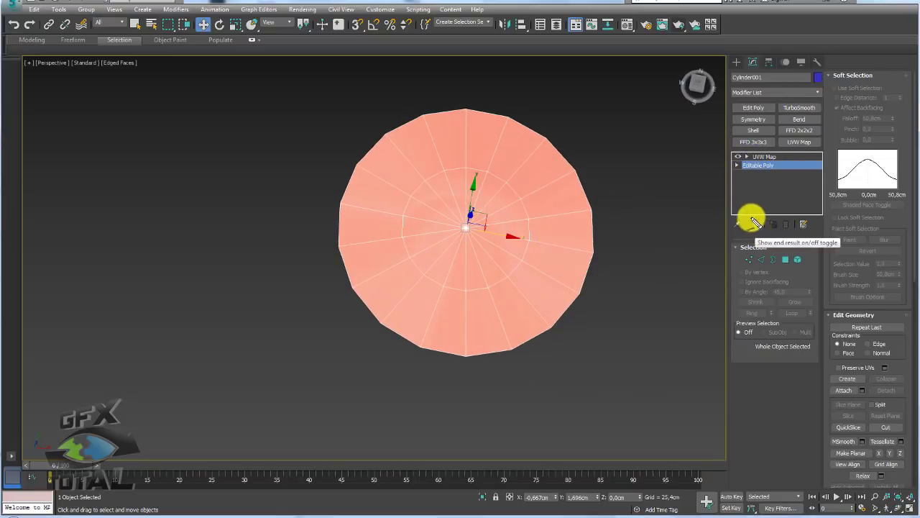
{"action": "left_click_drag", "start_coordinate": [752, 214], "coordinate": [766, 227]}
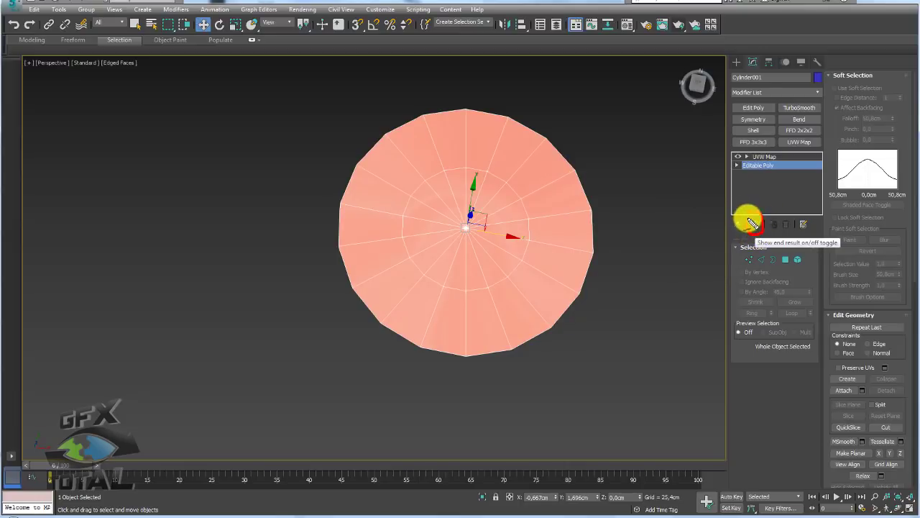
{"action": "left_click", "coordinate": [757, 226]}
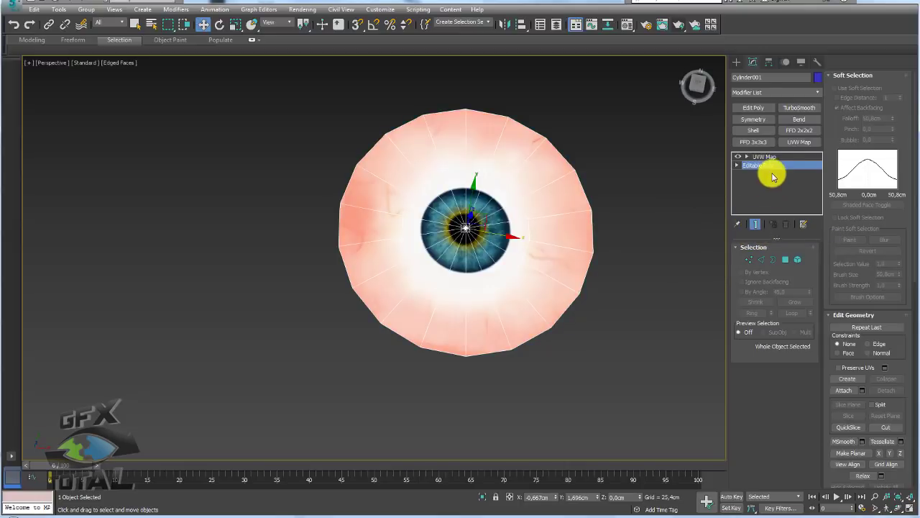
{"action": "left_click_drag", "start_coordinate": [742, 169], "coordinate": [780, 170]}
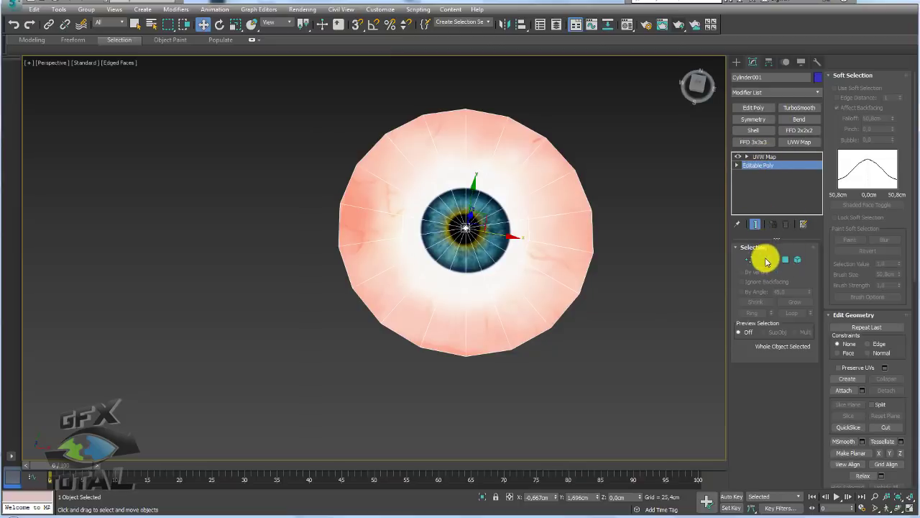
Step: Scale the inner ring of 18 edges to about 90% so it traces the iris border
{"action": "left_click", "coordinate": [762, 260]}
{"action": "scroll", "coordinate": [551, 249], "scroll_direction": "up", "scroll_amount": 4}
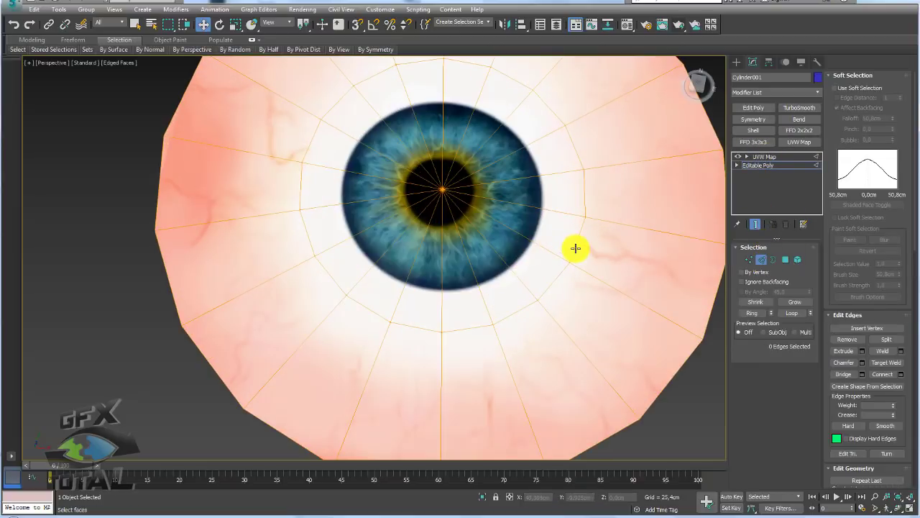
{"action": "key", "text": "F3"}
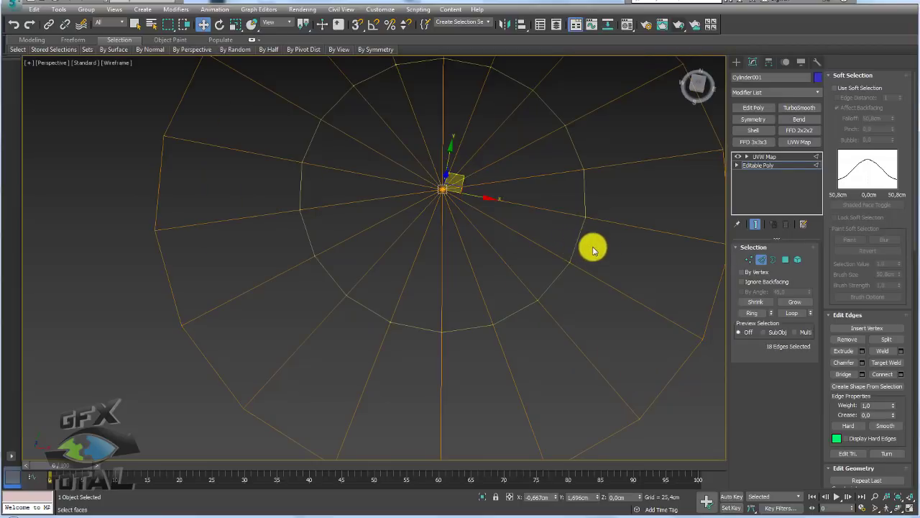
{"action": "scroll", "coordinate": [503, 237], "scroll_direction": "down", "scroll_amount": 2}
{"action": "scroll", "coordinate": [534, 232], "scroll_direction": "down", "scroll_amount": 2}
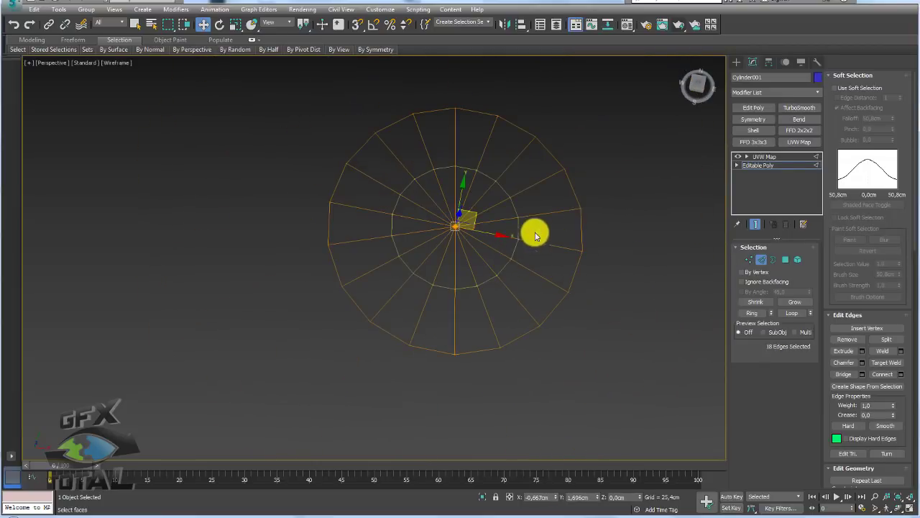
{"action": "key", "text": "e"}
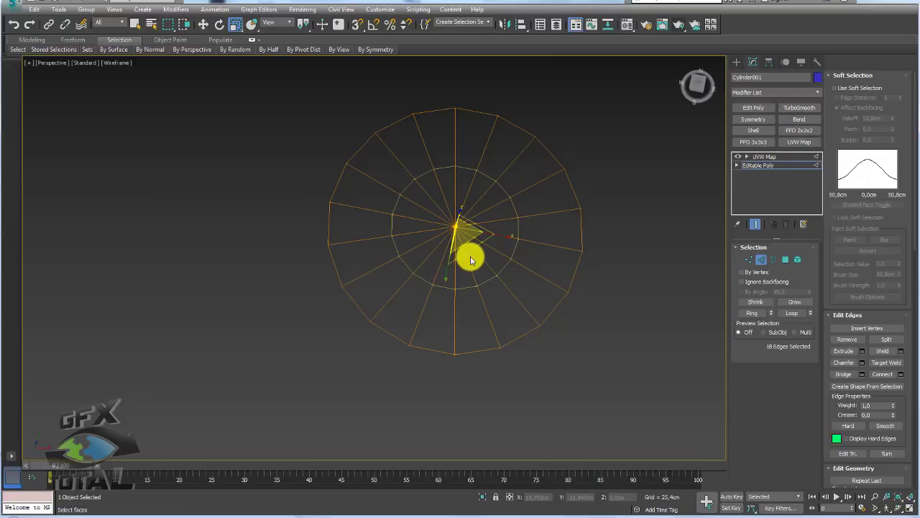
{"action": "left_click_drag", "start_coordinate": [470, 256], "coordinate": [456, 230]}
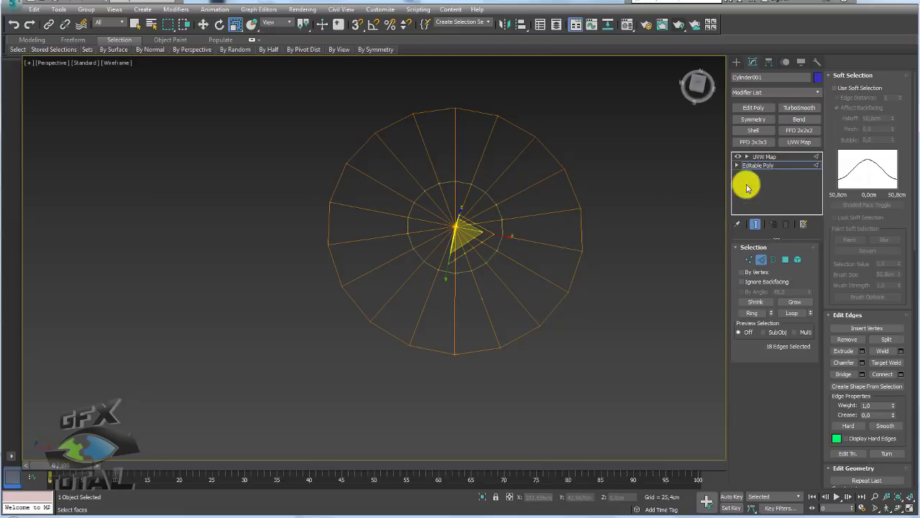
{"action": "key", "text": "F3"}
{"action": "scroll", "coordinate": [467, 259], "scroll_direction": "up", "scroll_amount": 2}
{"action": "scroll", "coordinate": [443, 255], "scroll_direction": "up", "scroll_amount": 3}
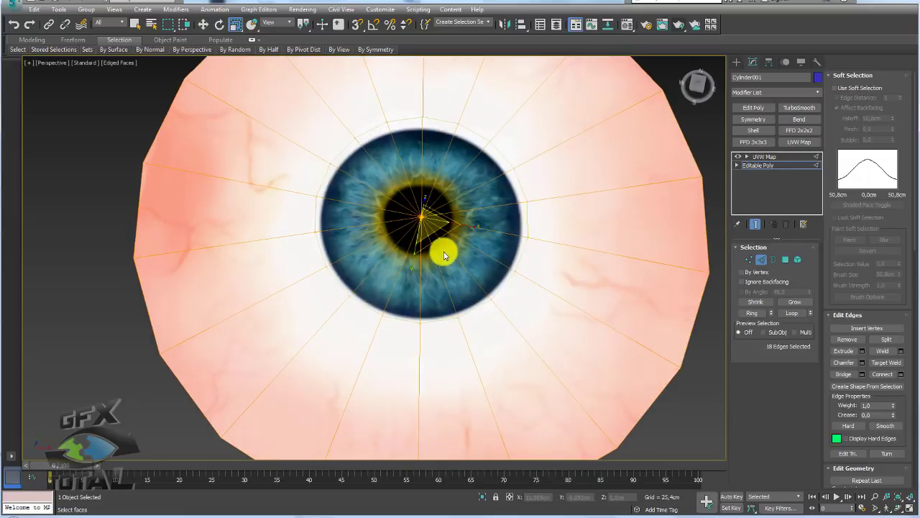
{"action": "left_click_drag", "start_coordinate": [435, 240], "coordinate": [432, 236]}
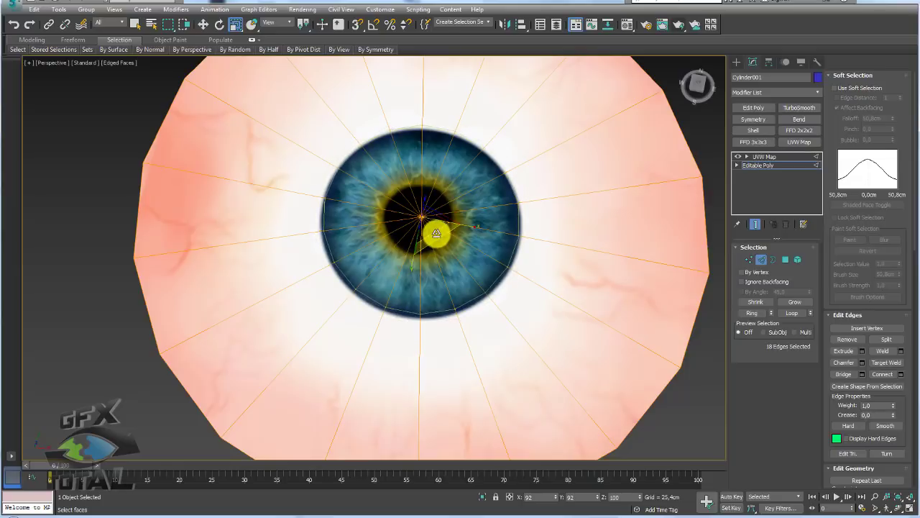
{"action": "left_click_drag", "start_coordinate": [435, 234], "coordinate": [434, 235]}
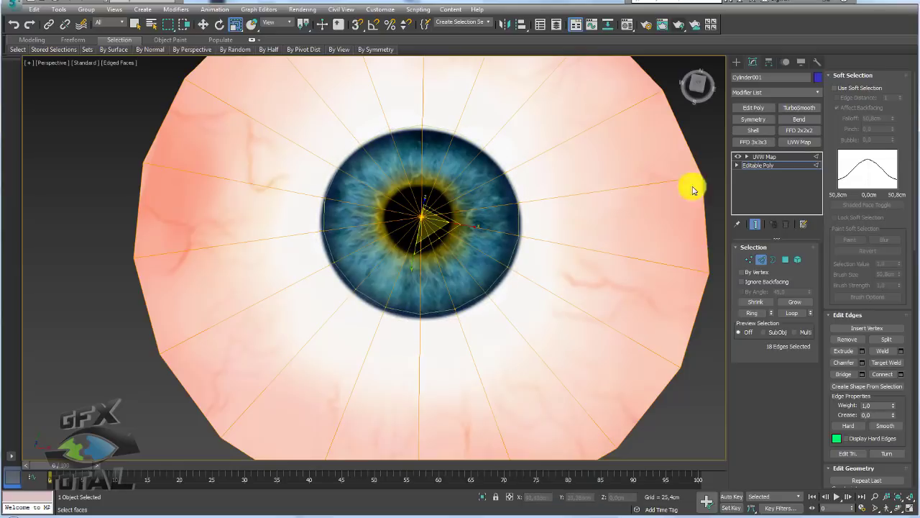
Step: Move the UVW Map gizmo so the iris sits inside the inner ring
{"action": "left_click", "coordinate": [755, 156]}
{"action": "left_click", "coordinate": [764, 164]}
{"action": "key", "text": "w"}
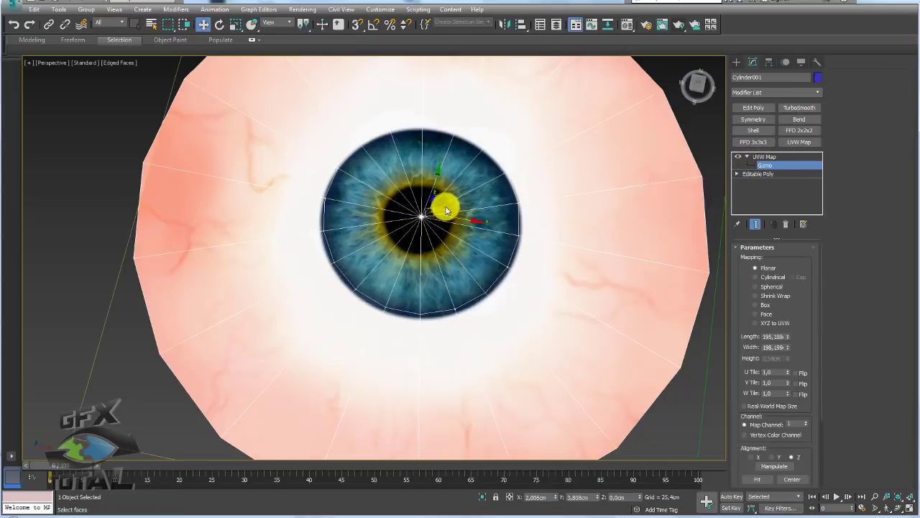
{"action": "left_click_drag", "start_coordinate": [448, 202], "coordinate": [450, 198]}
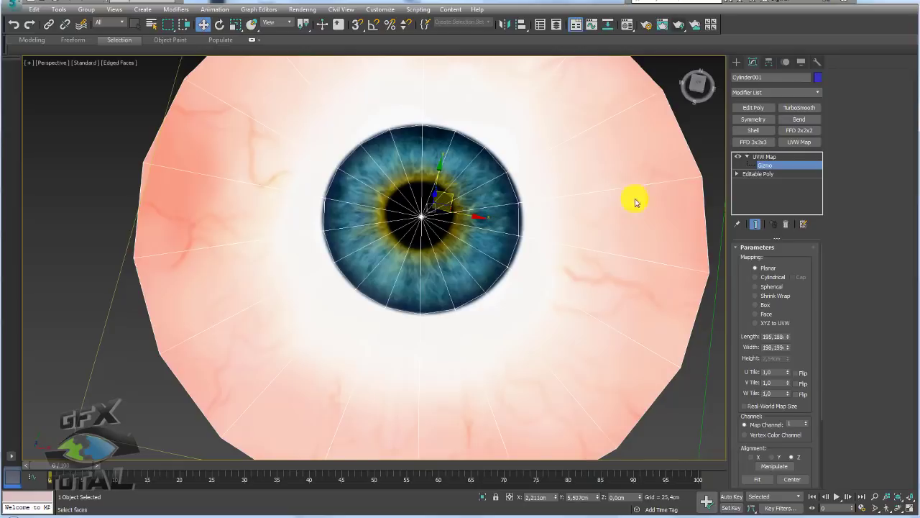
Step: At Editable Poly Vertex level, select the vertex at the pupil centre
{"action": "left_click", "coordinate": [742, 174]}
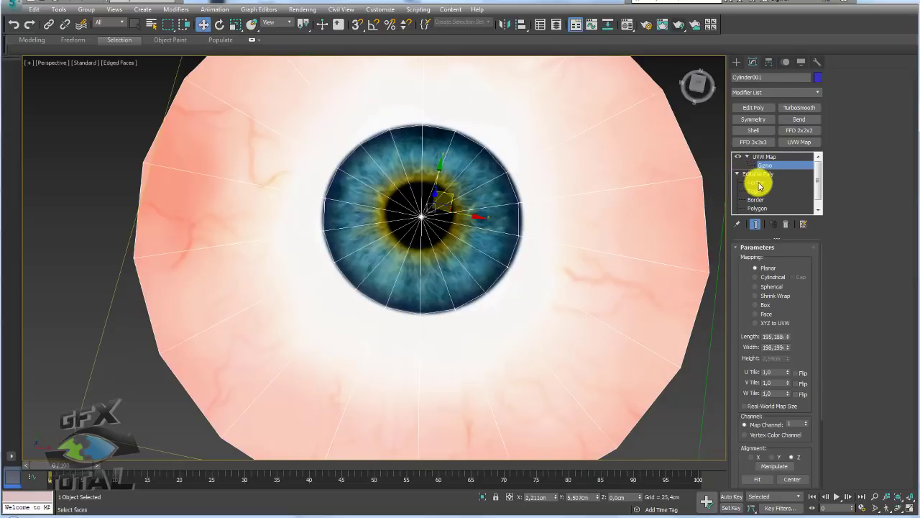
{"action": "left_click", "coordinate": [758, 183]}
{"action": "left_click", "coordinate": [403, 207]}
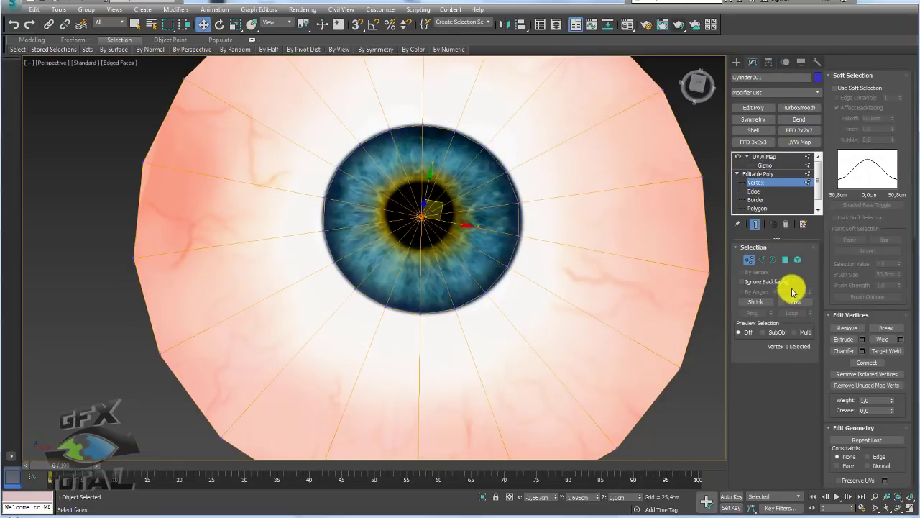
Step: Connect the 18 radial edges, sliding the new edge ring to outline the pupil
{"action": "left_click", "coordinate": [751, 259]}
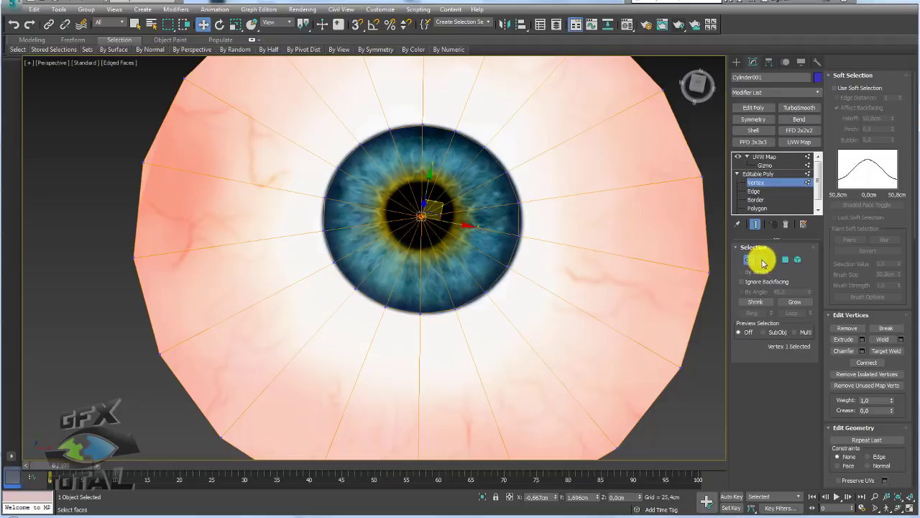
{"action": "left_click", "coordinate": [761, 260], "text": "ctrl"}
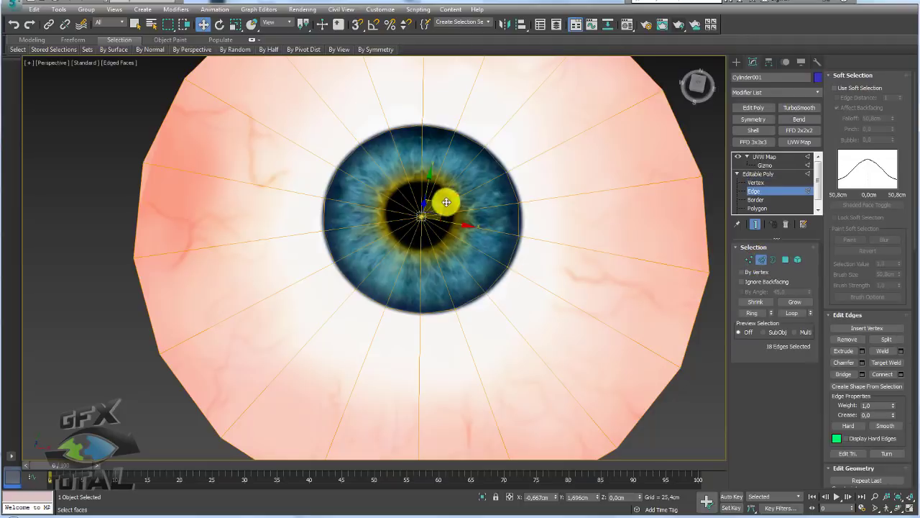
{"action": "left_click", "coordinate": [901, 374]}
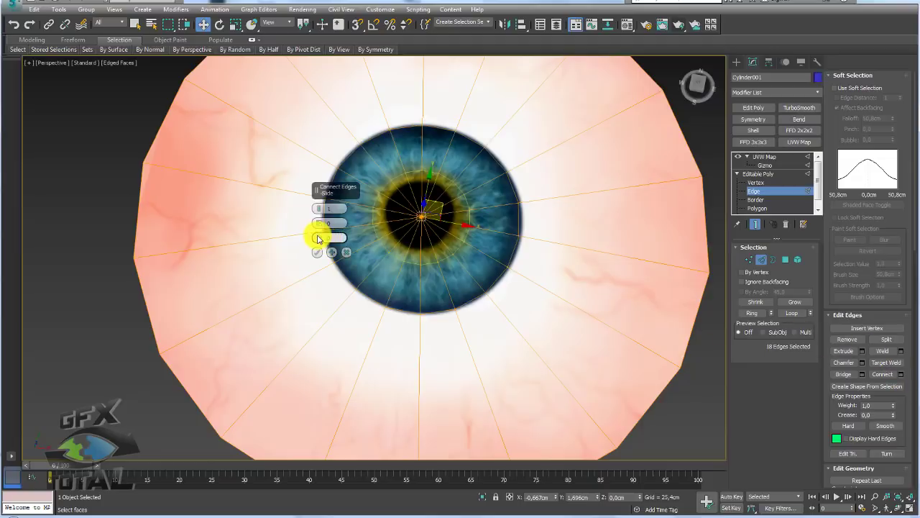
{"action": "left_click_drag", "start_coordinate": [322, 263], "coordinate": [334, 299]}
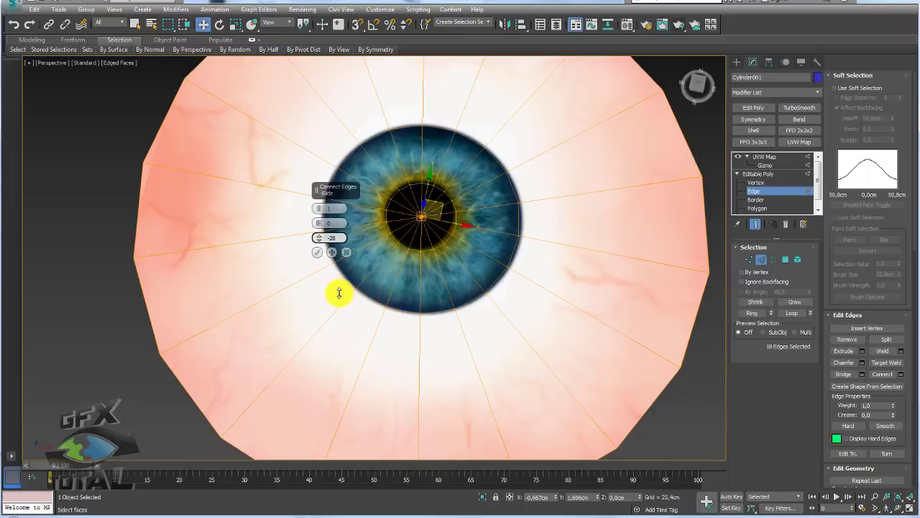
{"action": "left_click", "coordinate": [317, 252]}
{"action": "left_click", "coordinate": [764, 156]}
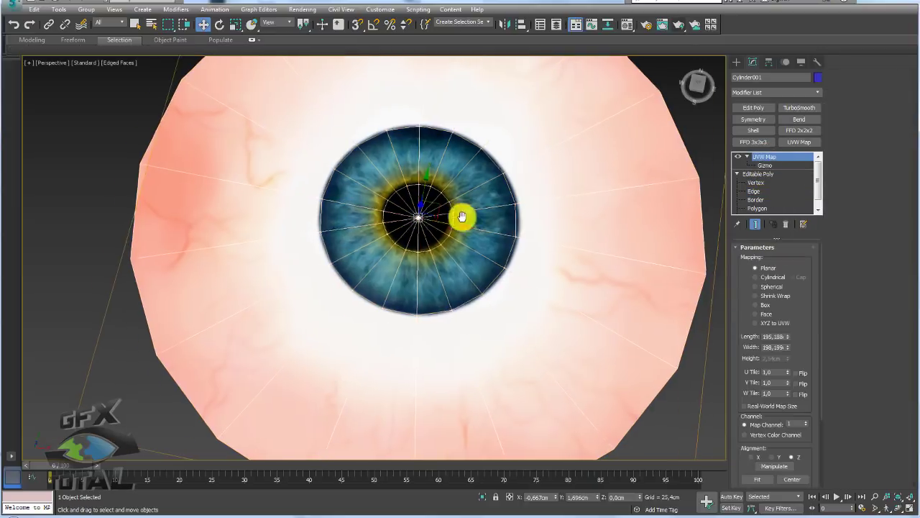
Step: Collapse the disc and its UVW Map into one Editable Poly, then inspect it in wireframe
{"action": "scroll", "coordinate": [460, 214], "scroll_direction": "down", "scroll_amount": 5}
{"action": "right_click", "coordinate": [405, 170]}
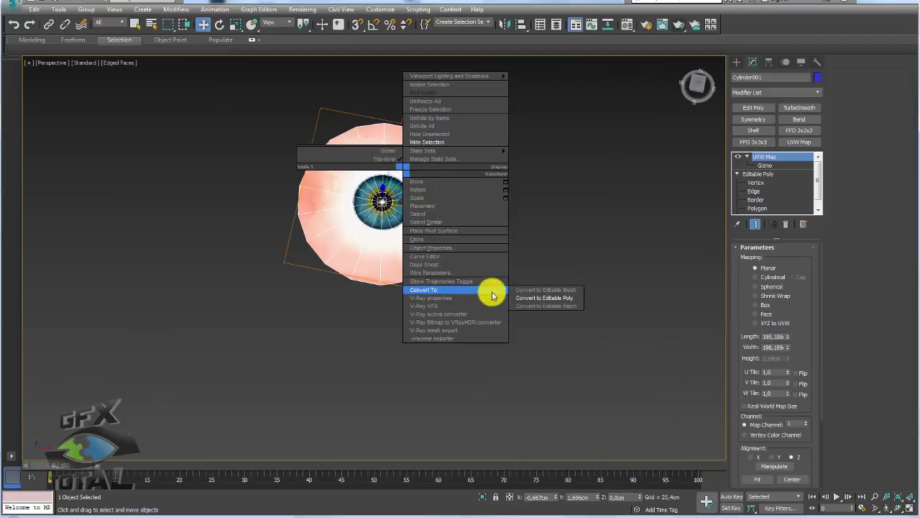
{"action": "left_click", "coordinate": [561, 300]}
{"action": "mouse_move", "coordinate": [508, 131]}
{"action": "middle_mouse_down", "text": "alt"}
{"action": "mouse_move", "coordinate": [517, 208]}
{"action": "mouse_move", "coordinate": [520, 123]}
{"action": "middle_mouse_up", "text": "alt"}
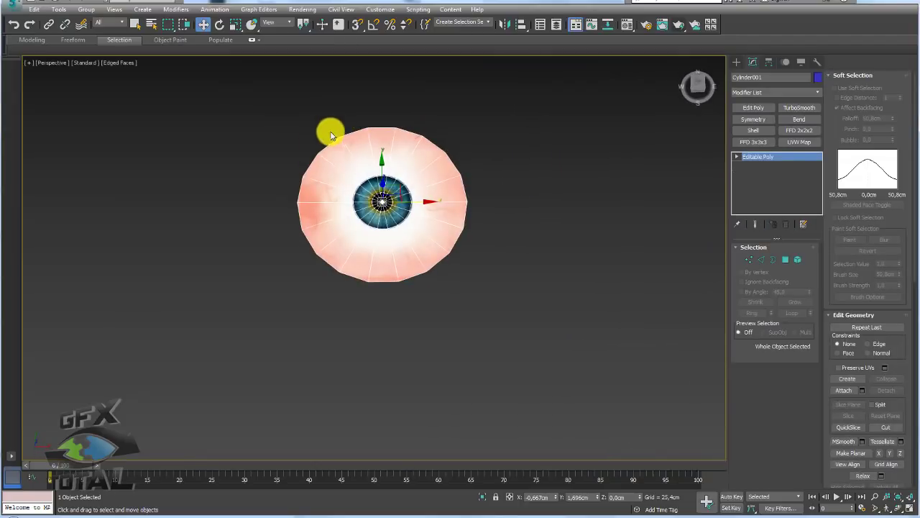
{"action": "key", "text": "F3"}
{"action": "key", "text": "F3"}
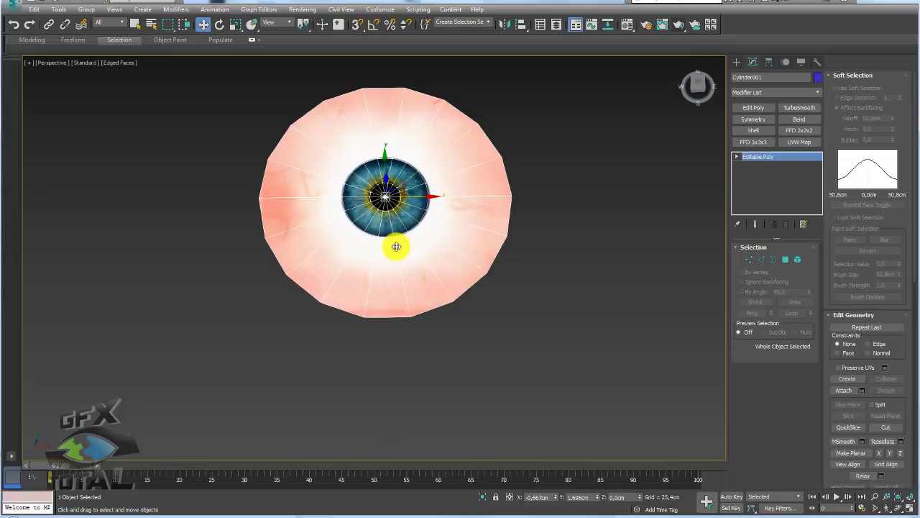
{"action": "scroll", "coordinate": [427, 224], "scroll_direction": "up", "scroll_amount": 3}
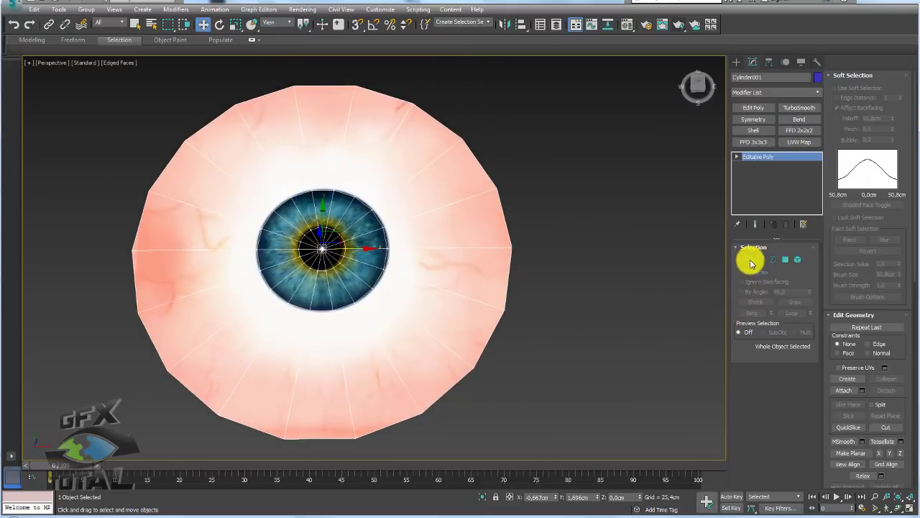
Step: Scale the 19 pupil-ring vertices to about 116%, then return to object level and frame the eye
{"action": "left_click", "coordinate": [750, 260]}
{"action": "scroll", "coordinate": [334, 260], "scroll_direction": "up", "scroll_amount": 2}
{"action": "left_click_drag", "start_coordinate": [378, 288], "coordinate": [296, 213]}
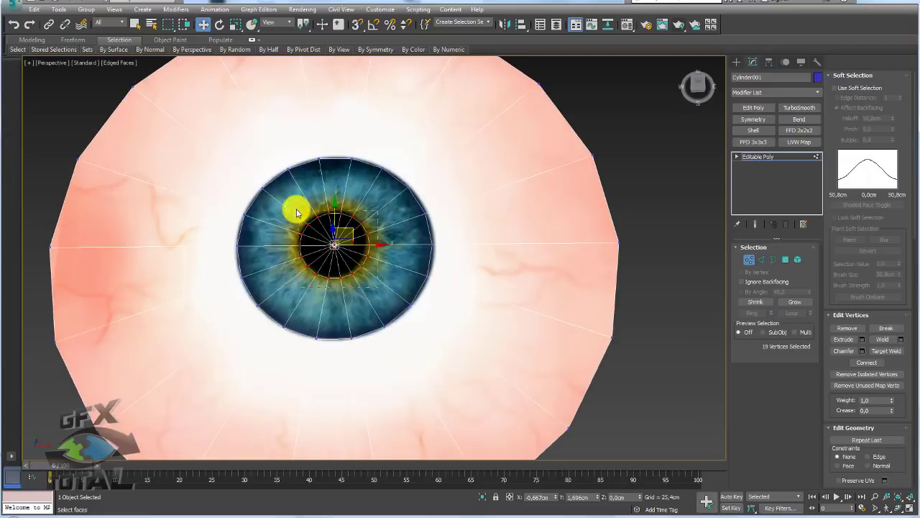
{"action": "key", "text": "e"}
{"action": "key", "text": "r"}
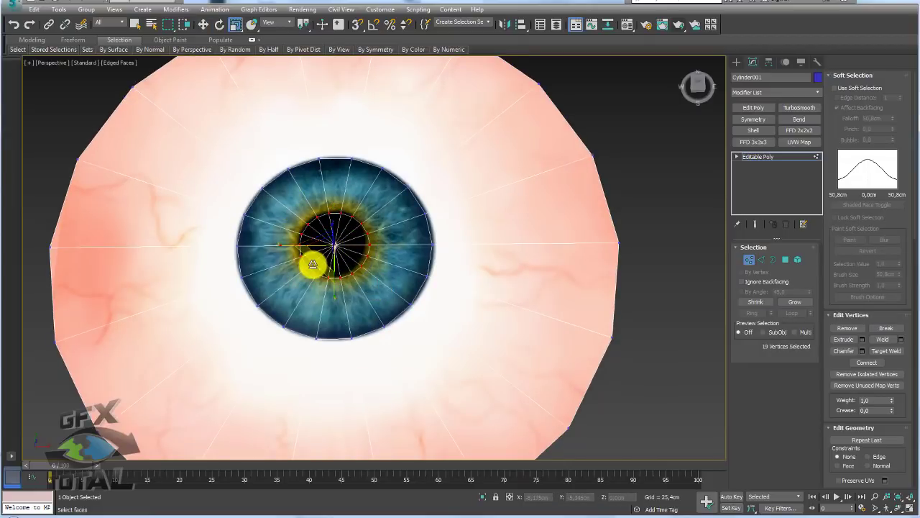
{"action": "mouse_move", "coordinate": [310, 263]}
{"action": "left_mouse_down"}
{"action": "mouse_move", "coordinate": [321, 278]}
{"action": "mouse_move", "coordinate": [259, 306]}
{"action": "mouse_move", "coordinate": [281, 300]}
{"action": "mouse_move", "coordinate": [266, 317]}
{"action": "mouse_move", "coordinate": [376, 232]}
{"action": "left_mouse_up"}
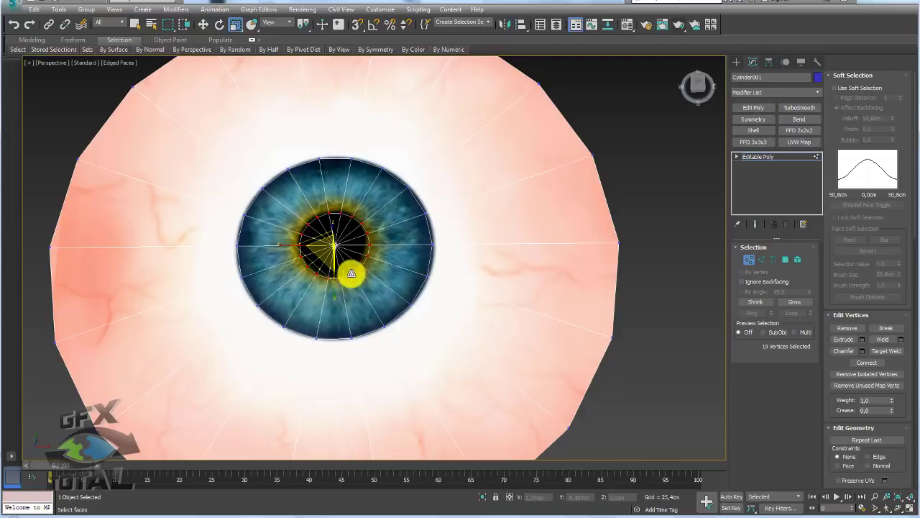
{"action": "left_click", "coordinate": [740, 156]}
{"action": "key", "text": "z"}
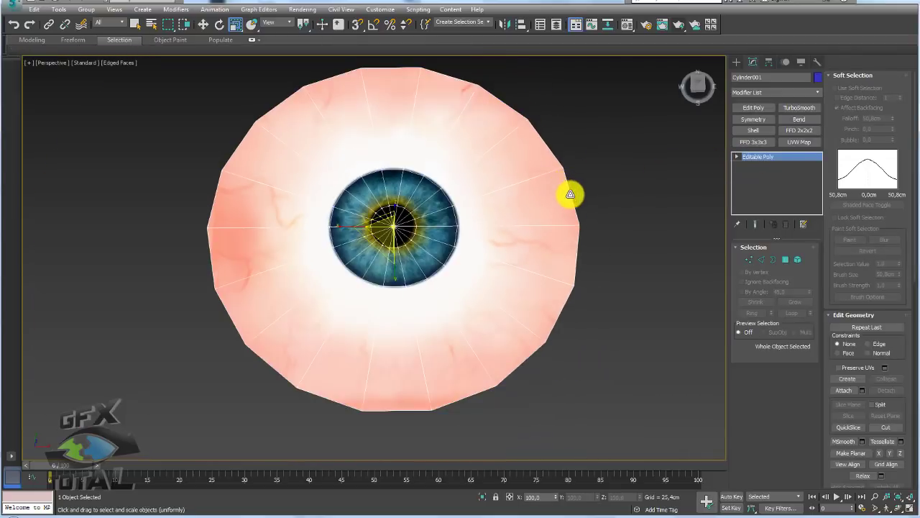
{"action": "middle_click_drag", "start_coordinate": [570, 194], "coordinate": [546, 225]}
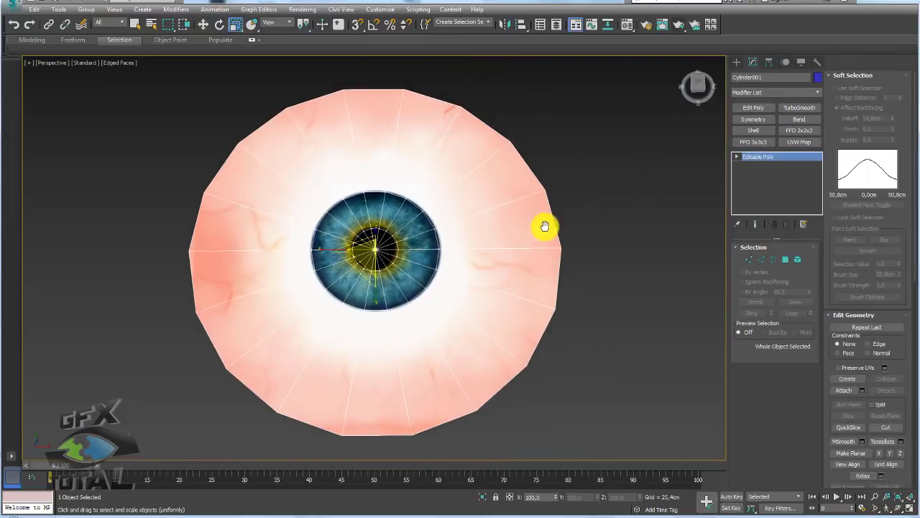
Step: Add an Unwrap UVW modifier to the iris disc and open the UV editor in vertex mode
{"action": "left_click", "coordinate": [820, 94]}
{"action": "left_click_drag", "start_coordinate": [820, 103], "coordinate": [818, 422]}
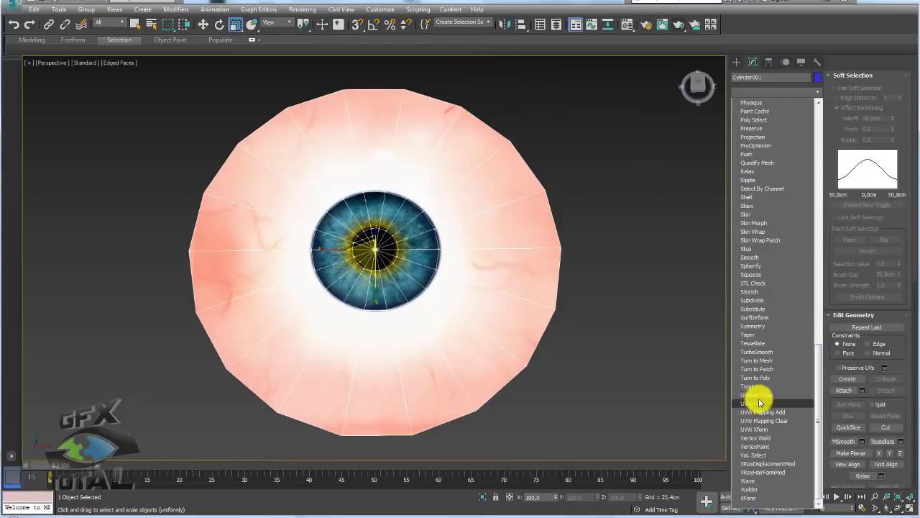
{"action": "left_click", "coordinate": [763, 395]}
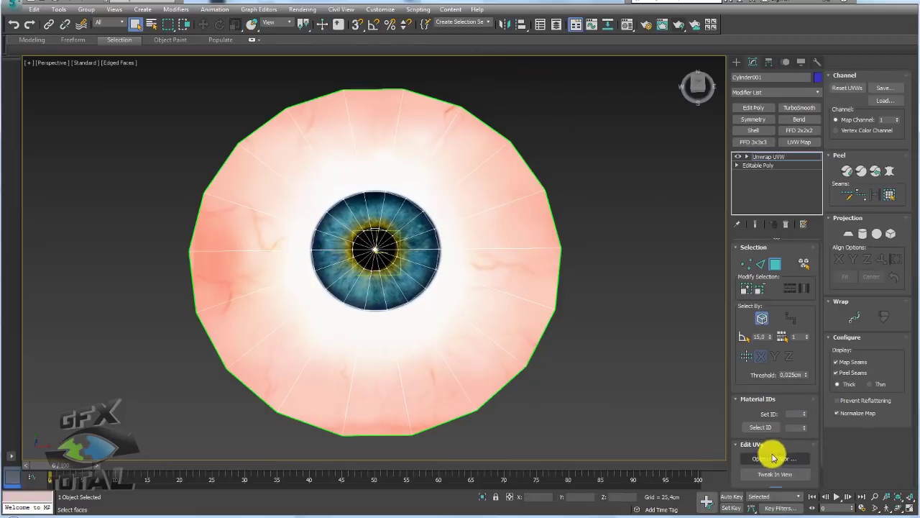
{"action": "left_click", "coordinate": [774, 458]}
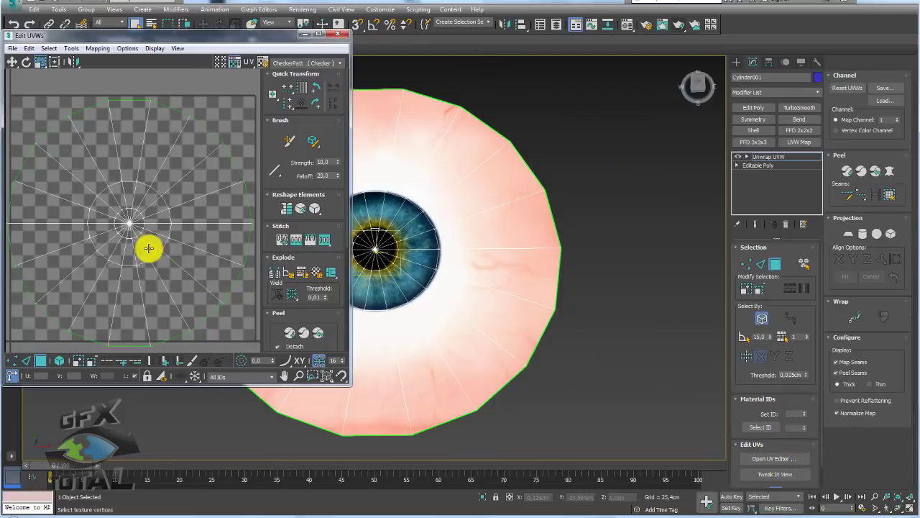
{"action": "middle_click_drag", "start_coordinate": [148, 246], "coordinate": [168, 232]}
{"action": "left_click", "coordinate": [11, 362]}
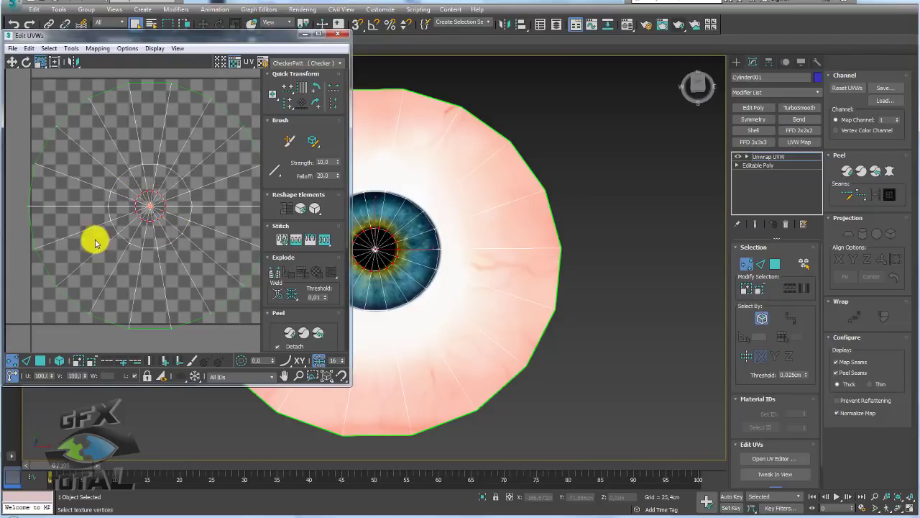
Step: Scale the inner UV ring into the centre point, then close the UV editor
{"action": "scroll", "coordinate": [168, 227], "scroll_direction": "up", "scroll_amount": 3}
{"action": "middle_click_drag", "start_coordinate": [167, 226], "coordinate": [167, 218]}
{"action": "scroll", "coordinate": [168, 217], "scroll_direction": "up", "scroll_amount": 2}
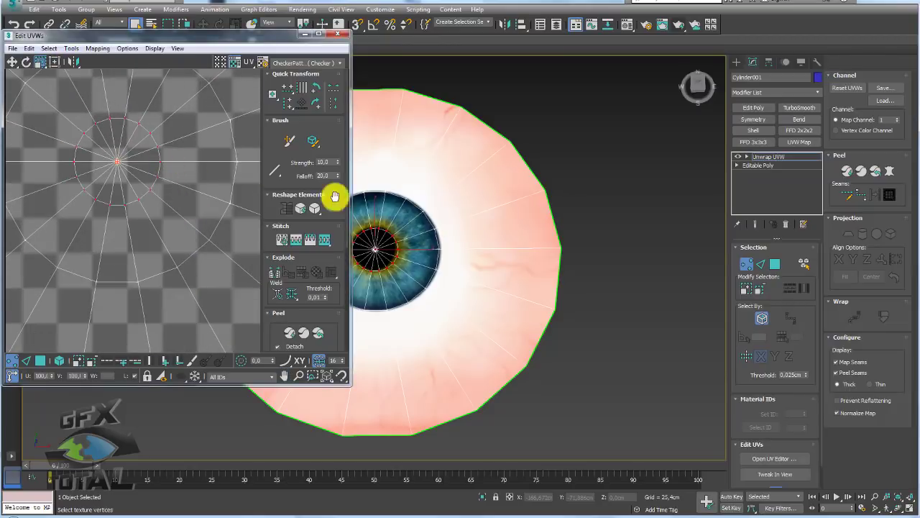
{"action": "middle_click_drag", "start_coordinate": [451, 221], "coordinate": [622, 225]}
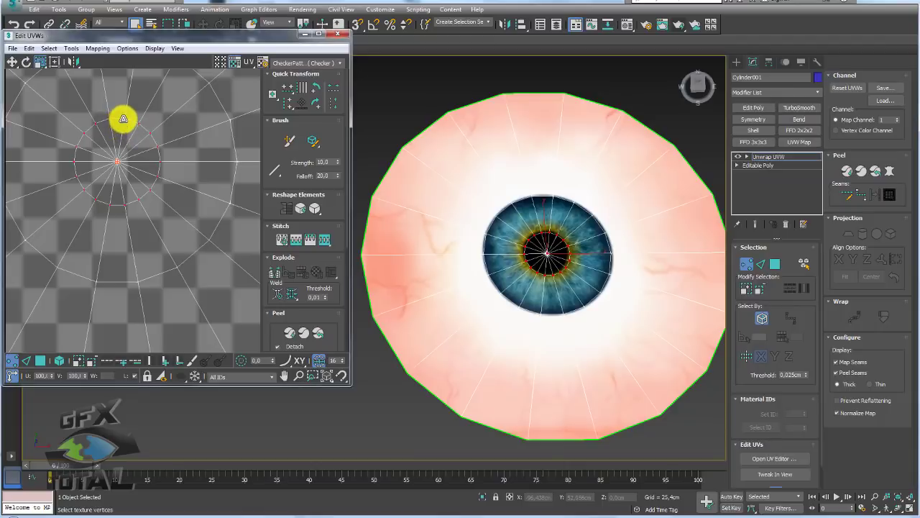
{"action": "mouse_move", "coordinate": [121, 124]}
{"action": "left_mouse_down"}
{"action": "mouse_move", "coordinate": [113, 305]}
{"action": "mouse_move", "coordinate": [175, 170]}
{"action": "mouse_move", "coordinate": [160, 261]}
{"action": "left_mouse_up"}
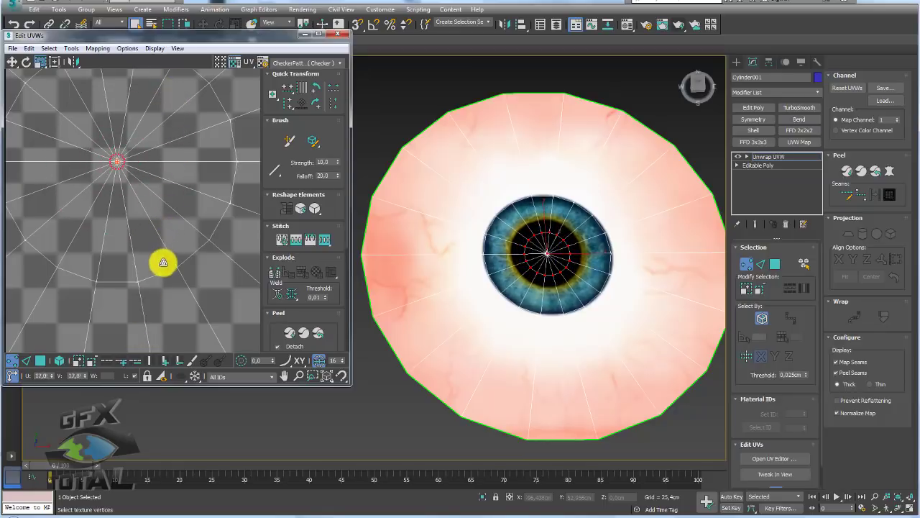
{"action": "middle_click_drag", "start_coordinate": [539, 260], "coordinate": [511, 291]}
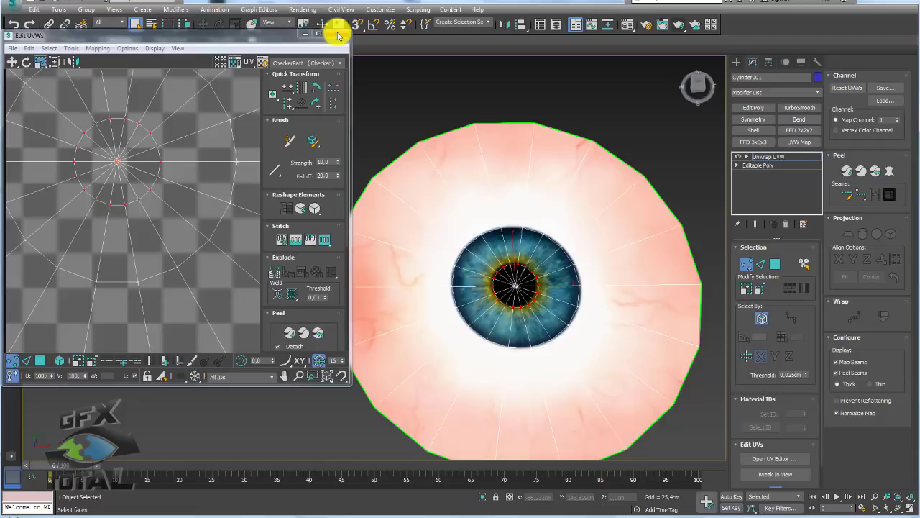
{"action": "left_click", "coordinate": [338, 36]}
Step: Move the eye disc off to the left, clearing the grid centre
{"action": "left_click", "coordinate": [767, 156]}
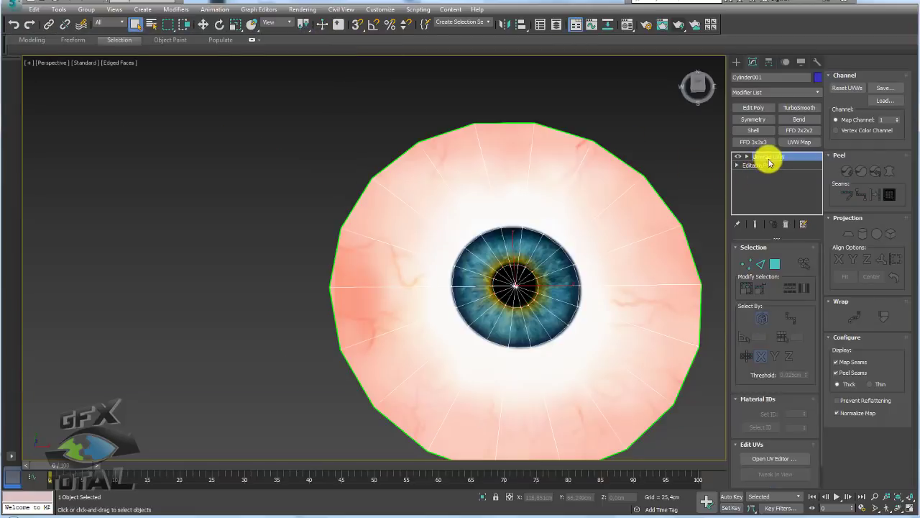
{"action": "middle_click_drag", "start_coordinate": [650, 226], "coordinate": [503, 215]}
{"action": "scroll", "coordinate": [500, 212], "scroll_direction": "down", "scroll_amount": 5}
{"action": "key", "text": "w"}
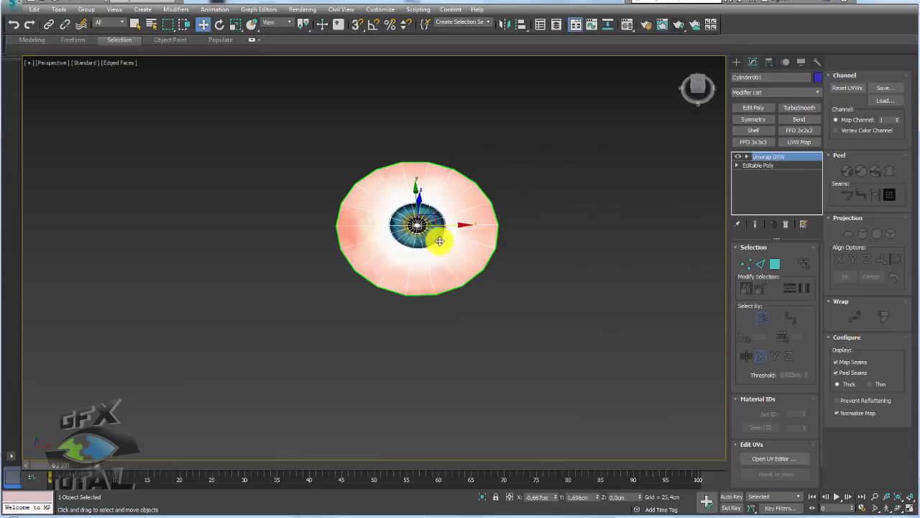
{"action": "mouse_move", "coordinate": [441, 225]}
{"action": "left_mouse_down"}
{"action": "mouse_move", "coordinate": [168, 232]}
{"action": "mouse_move", "coordinate": [215, 231]}
{"action": "left_mouse_up"}
{"action": "key", "text": "g"}
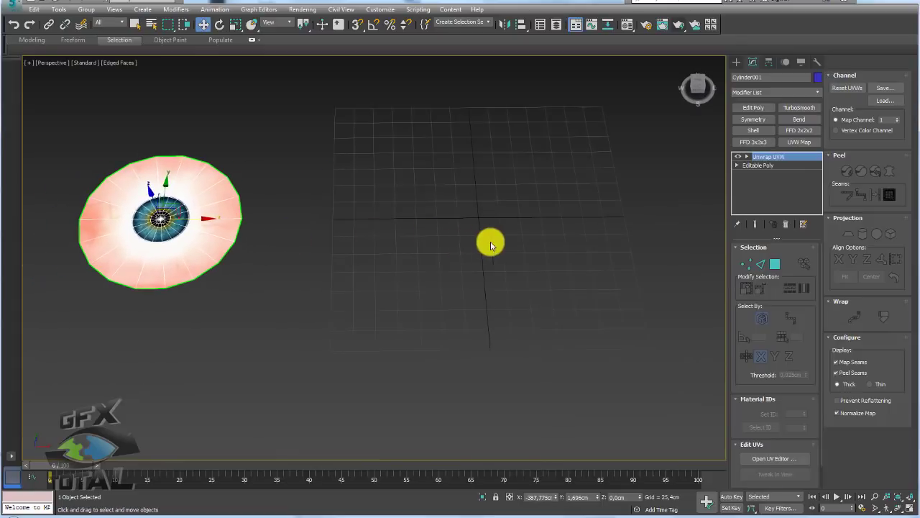
{"action": "mouse_move", "coordinate": [489, 243]}
{"action": "middle_mouse_down"}
{"action": "mouse_move", "coordinate": [436, 276]}
{"action": "mouse_move", "coordinate": [484, 261]}
{"action": "mouse_move", "coordinate": [485, 244]}
{"action": "mouse_move", "coordinate": [444, 286]}
{"action": "middle_mouse_up"}
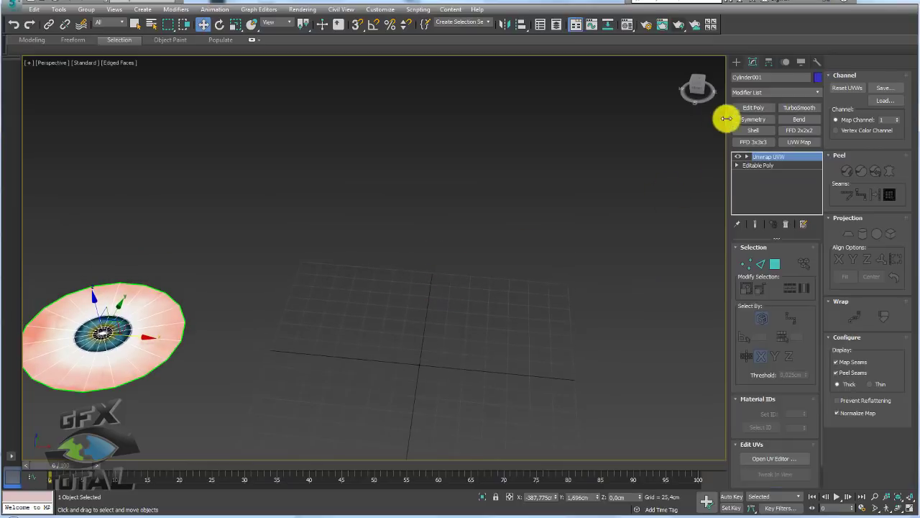
Step: Create a sphere of about 65 cm radius with 32 segments at the grid centre
{"action": "left_click", "coordinate": [737, 63]}
{"action": "left_click", "coordinate": [755, 134]}
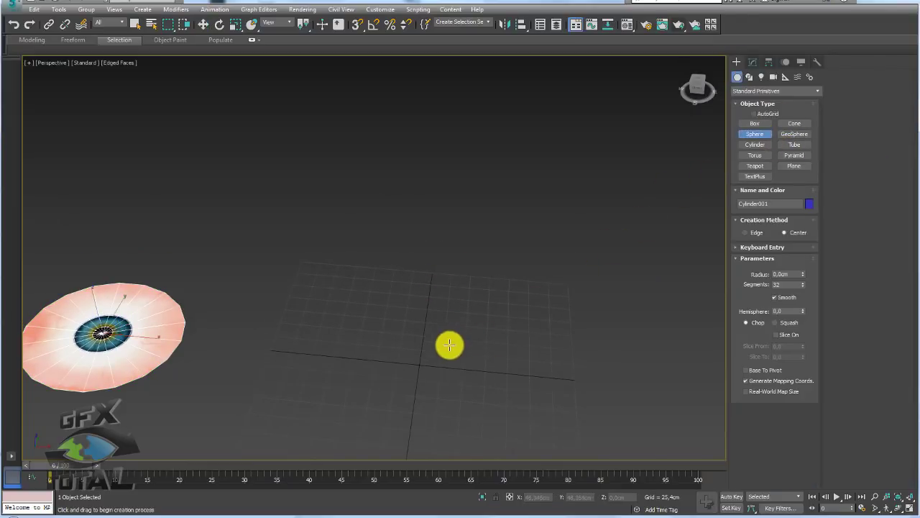
{"action": "left_click_drag", "start_coordinate": [420, 352], "coordinate": [462, 374]}
{"action": "scroll", "coordinate": [446, 330], "scroll_direction": "up", "scroll_amount": 2}
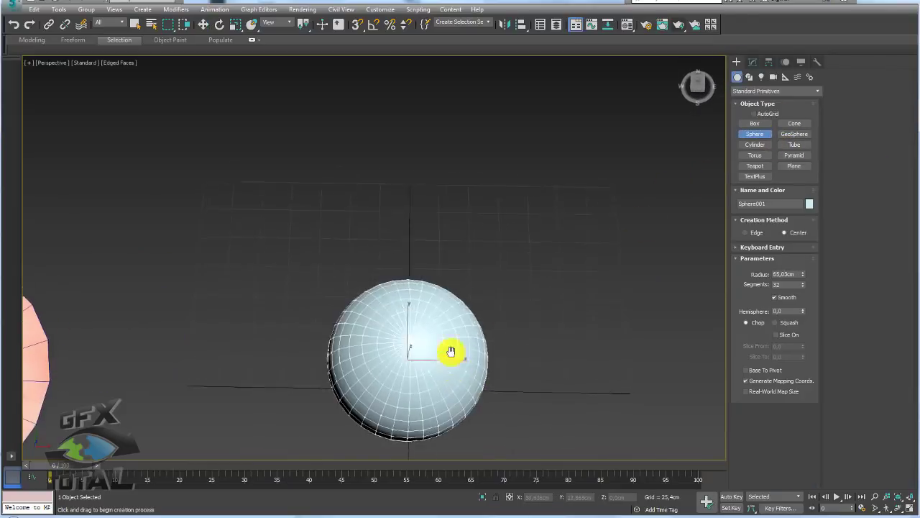
{"action": "scroll", "coordinate": [452, 349], "scroll_direction": "down", "scroll_amount": 5}
{"action": "scroll", "coordinate": [491, 292], "scroll_direction": "up", "scroll_amount": 4}
{"action": "scroll", "coordinate": [464, 312], "scroll_direction": "down", "scroll_amount": 2}
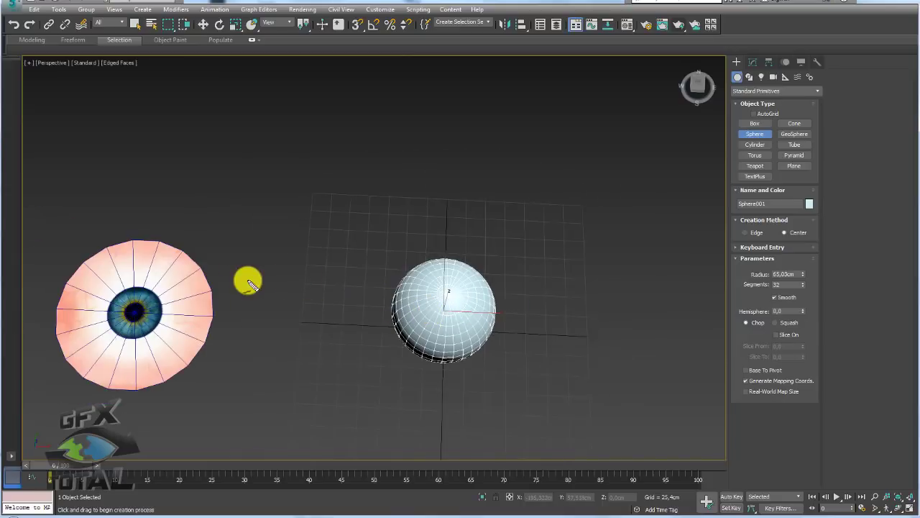
{"action": "left_click_drag", "start_coordinate": [306, 266], "coordinate": [360, 264]}
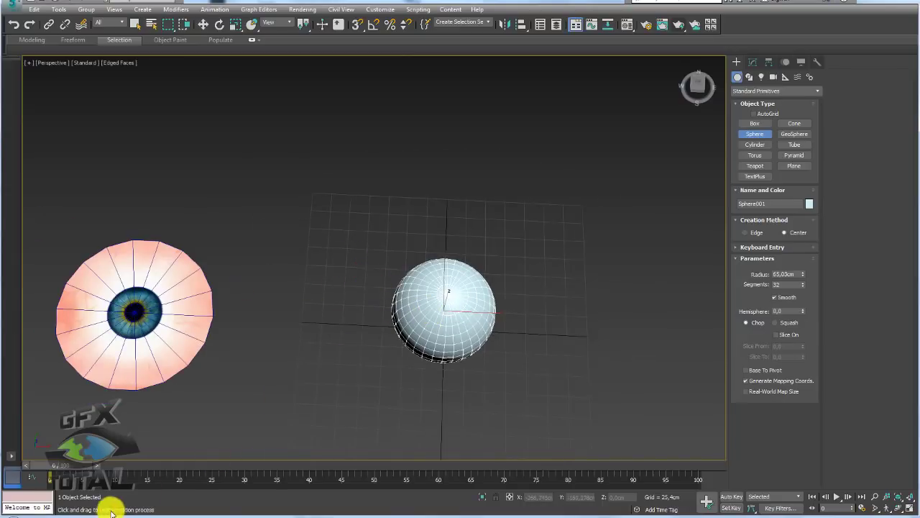
Step: Drag MyEye2.jpg from the Textures folder onto Sphere001 to texture it
{"action": "key", "text": "alt+Tab"}
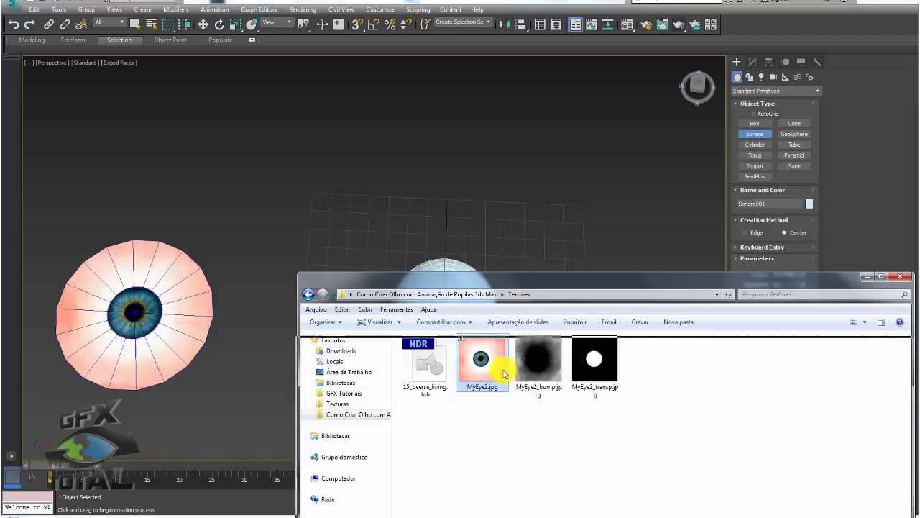
{"action": "left_click_drag", "start_coordinate": [525, 288], "coordinate": [508, 379]}
{"action": "left_click_drag", "start_coordinate": [465, 449], "coordinate": [453, 328]}
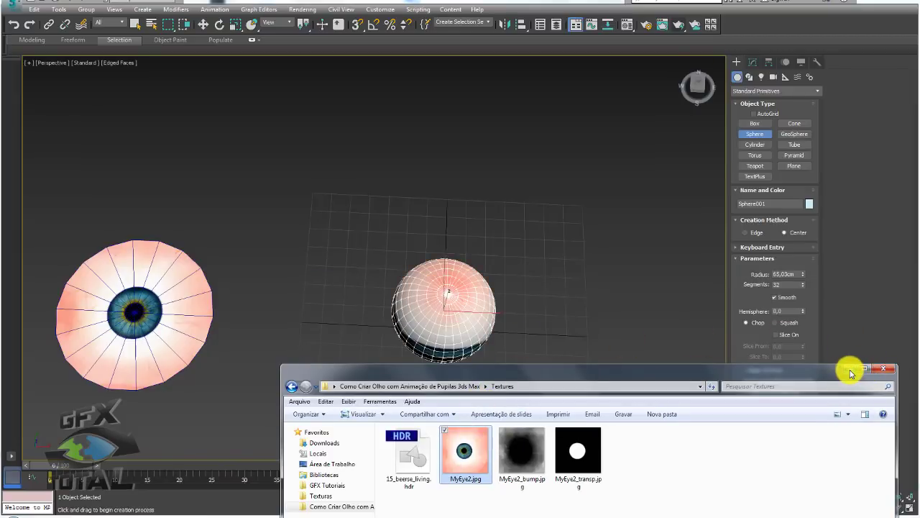
{"action": "left_click", "coordinate": [509, 362]}
{"action": "scroll", "coordinate": [551, 346], "scroll_direction": "up", "scroll_amount": 3}
{"action": "mouse_move", "coordinate": [550, 345]}
{"action": "middle_mouse_down", "text": "alt"}
{"action": "mouse_move", "coordinate": [510, 280]}
{"action": "mouse_move", "coordinate": [575, 267]}
{"action": "mouse_move", "coordinate": [604, 312]}
{"action": "mouse_move", "coordinate": [536, 341]}
{"action": "mouse_move", "coordinate": [495, 333]}
{"action": "middle_mouse_up", "text": "alt"}
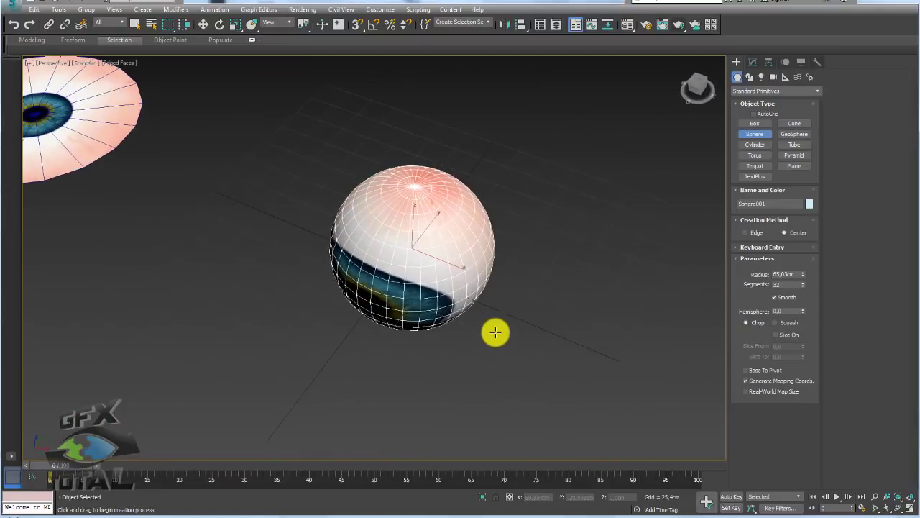
{"action": "left_click", "coordinate": [754, 62]}
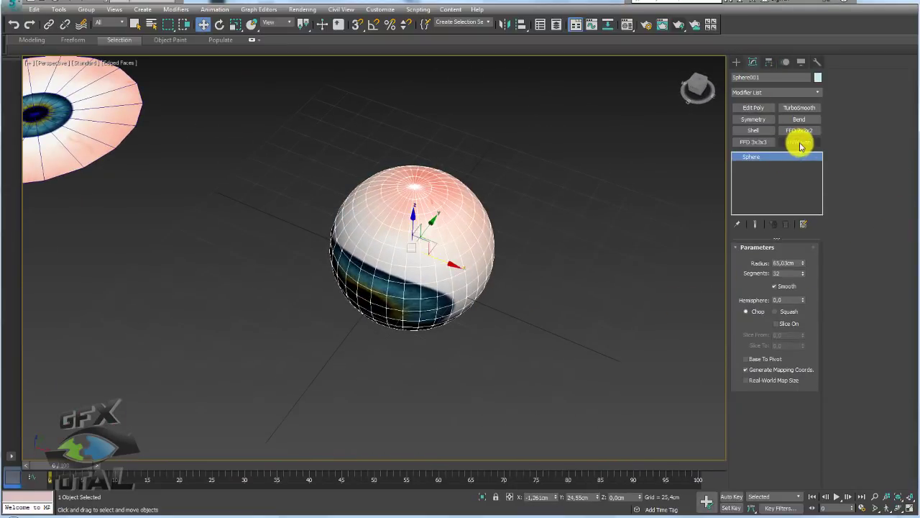
Step: Add a planar UVW Map to the sphere and move and scale its gizmo (102%) to centre the iris
{"action": "left_click", "coordinate": [800, 142]}
{"action": "mouse_move", "coordinate": [506, 214]}
{"action": "middle_mouse_down", "text": "alt"}
{"action": "mouse_move", "coordinate": [508, 318]}
{"action": "mouse_move", "coordinate": [520, 263]}
{"action": "middle_mouse_up", "text": "alt"}
{"action": "key", "text": "z"}
{"action": "left_click", "coordinate": [752, 165]}
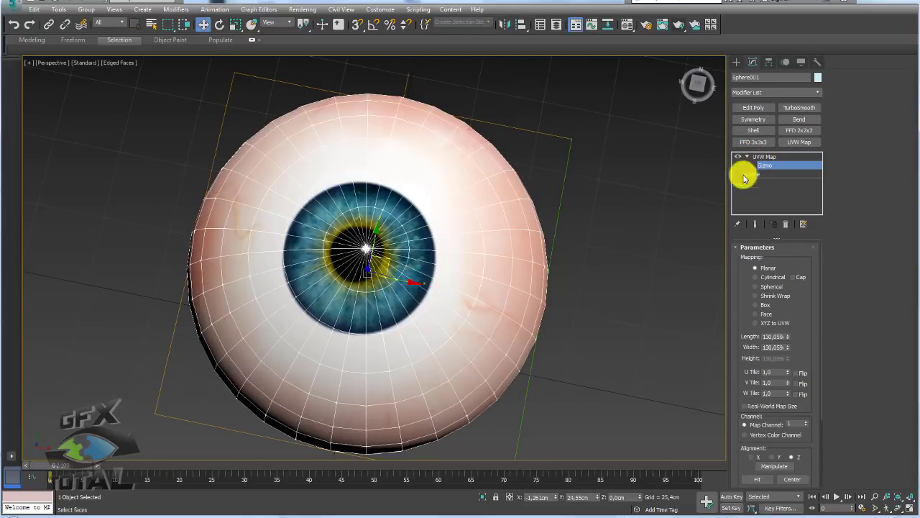
{"action": "mouse_move", "coordinate": [400, 283]}
{"action": "left_mouse_down"}
{"action": "mouse_move", "coordinate": [380, 240]}
{"action": "mouse_move", "coordinate": [389, 234]}
{"action": "mouse_move", "coordinate": [405, 271]}
{"action": "mouse_move", "coordinate": [425, 281]}
{"action": "mouse_move", "coordinate": [388, 294]}
{"action": "left_mouse_up"}
{"action": "key", "text": "r"}
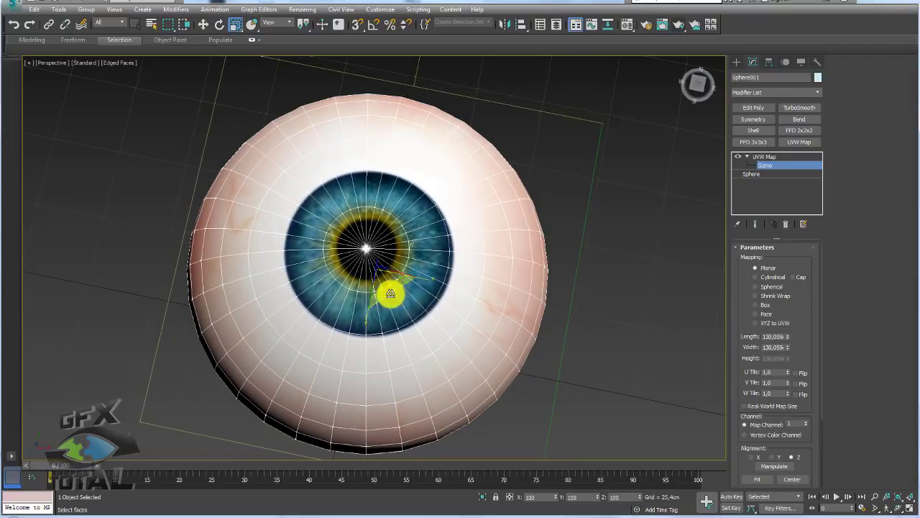
{"action": "key", "text": "w"}
{"action": "left_click_drag", "start_coordinate": [407, 277], "coordinate": [405, 277]}
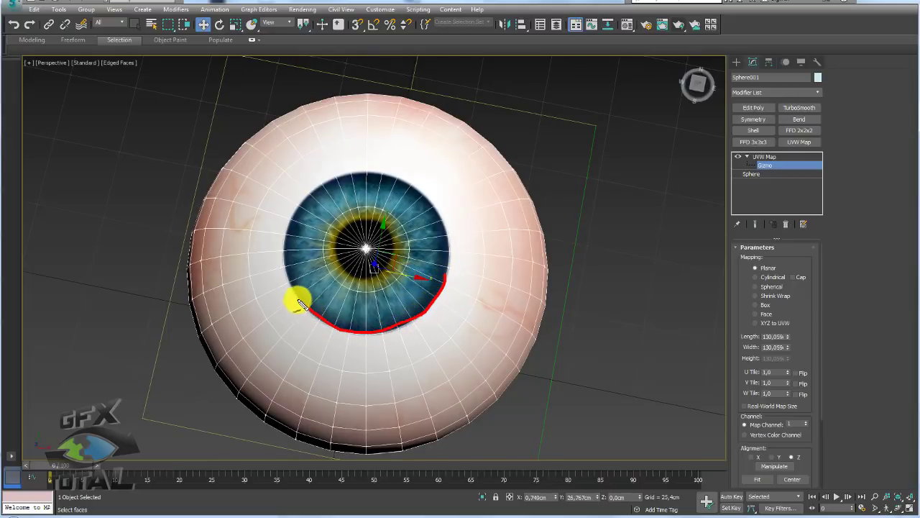
Step: Inspect the mapped eyeball from several angles, including in wireframe view (F3)
{"action": "mouse_move", "coordinate": [302, 194]}
{"action": "left_mouse_down"}
{"action": "mouse_move", "coordinate": [372, 173]}
{"action": "mouse_move", "coordinate": [433, 207]}
{"action": "mouse_move", "coordinate": [442, 286]}
{"action": "left_mouse_up"}
{"action": "mouse_move", "coordinate": [442, 286]}
{"action": "middle_mouse_down", "text": "alt"}
{"action": "mouse_move", "coordinate": [386, 280]}
{"action": "mouse_move", "coordinate": [405, 261]}
{"action": "middle_mouse_up", "text": "alt"}
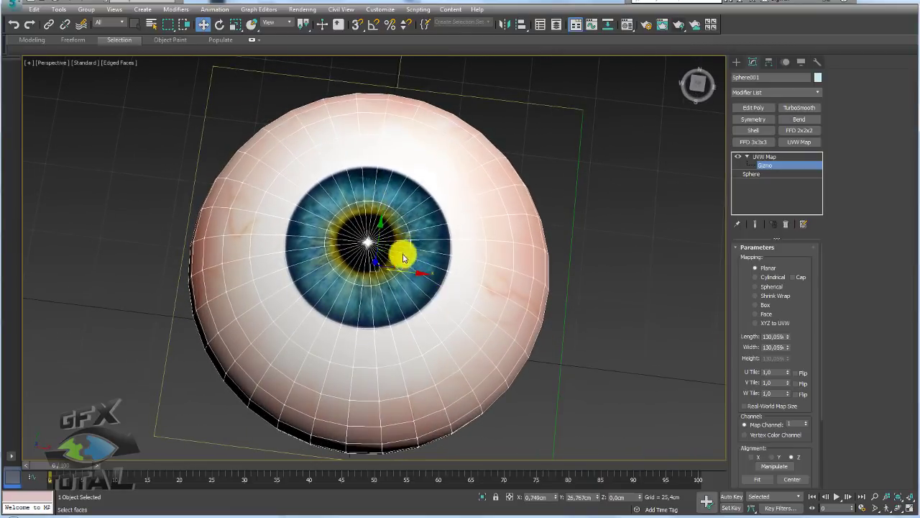
{"action": "scroll", "coordinate": [381, 242], "scroll_direction": "up", "scroll_amount": 1}
{"action": "scroll", "coordinate": [380, 242], "scroll_direction": "up", "scroll_amount": 4}
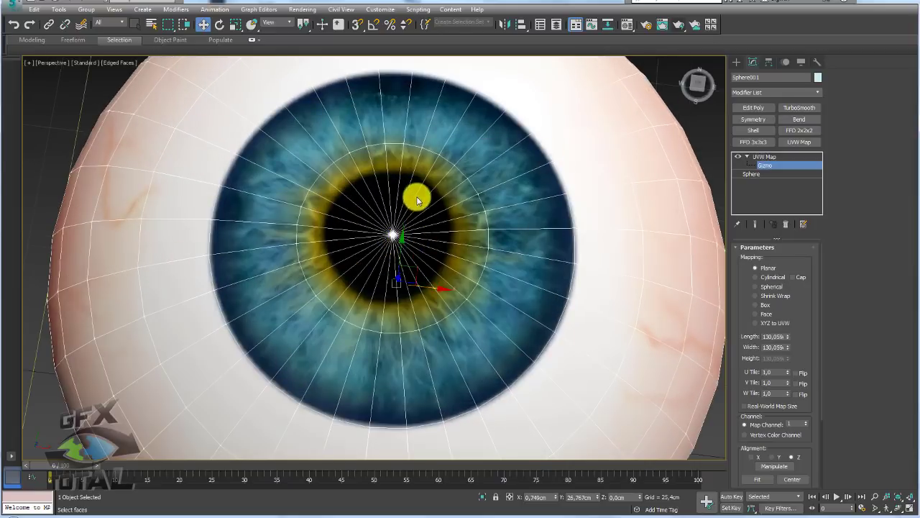
{"action": "mouse_move", "coordinate": [417, 200]}
{"action": "middle_mouse_down", "text": "alt"}
{"action": "mouse_move", "coordinate": [434, 242]}
{"action": "mouse_move", "coordinate": [464, 249]}
{"action": "mouse_move", "coordinate": [415, 205]}
{"action": "mouse_move", "coordinate": [409, 256]}
{"action": "mouse_move", "coordinate": [422, 206]}
{"action": "middle_mouse_up", "text": "alt"}
{"action": "scroll", "coordinate": [400, 227], "scroll_direction": "down", "scroll_amount": 4}
{"action": "key", "text": "F3"}
{"action": "scroll", "coordinate": [420, 268], "scroll_direction": "up", "scroll_amount": 4}
{"action": "scroll", "coordinate": [407, 237], "scroll_direction": "down", "scroll_amount": 4}
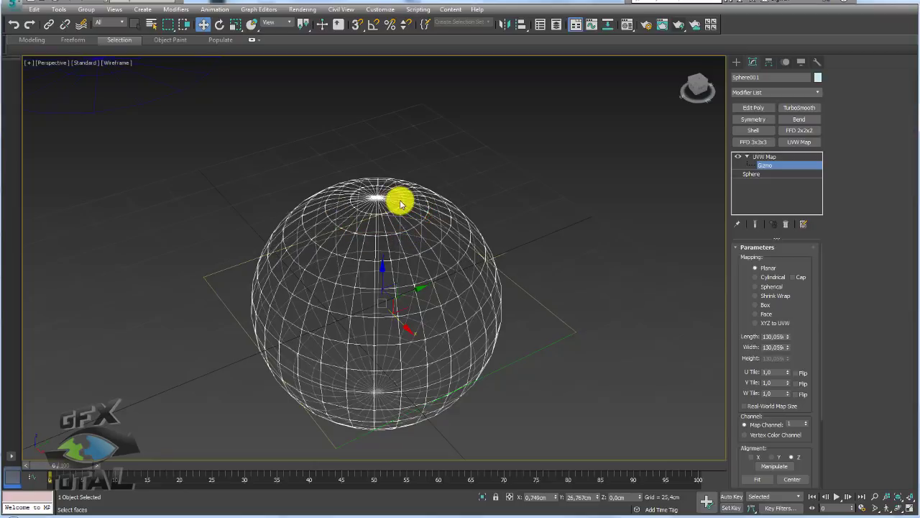
{"action": "mouse_move", "coordinate": [397, 199]}
{"action": "middle_mouse_down", "text": "alt"}
{"action": "mouse_move", "coordinate": [415, 229]}
{"action": "mouse_move", "coordinate": [422, 281]}
{"action": "mouse_move", "coordinate": [458, 235]}
{"action": "mouse_move", "coordinate": [497, 277]}
{"action": "mouse_move", "coordinate": [512, 244]}
{"action": "mouse_move", "coordinate": [483, 279]}
{"action": "middle_mouse_up", "text": "alt"}
{"action": "key", "text": "F3"}
{"action": "scroll", "coordinate": [438, 254], "scroll_direction": "up", "scroll_amount": 2}
{"action": "scroll", "coordinate": [451, 284], "scroll_direction": "up", "scroll_amount": 2}
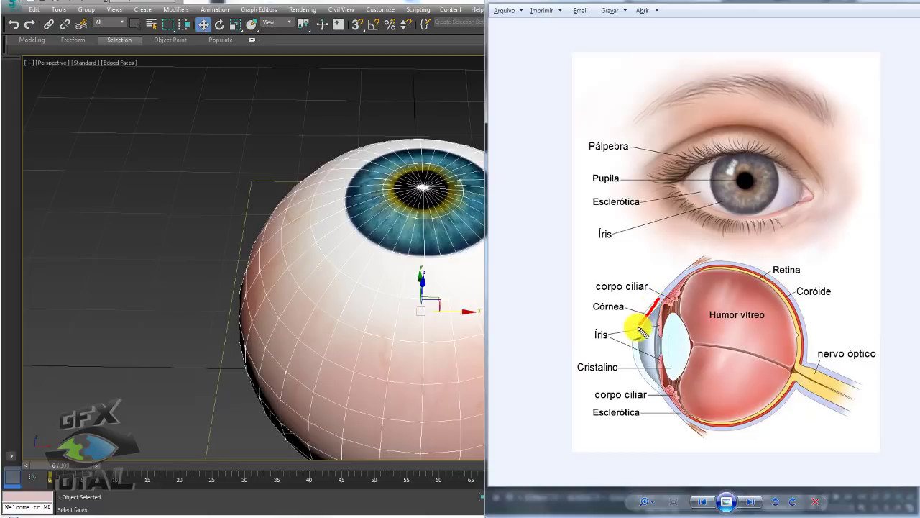
{"action": "left_click_drag", "start_coordinate": [642, 331], "coordinate": [670, 399]}
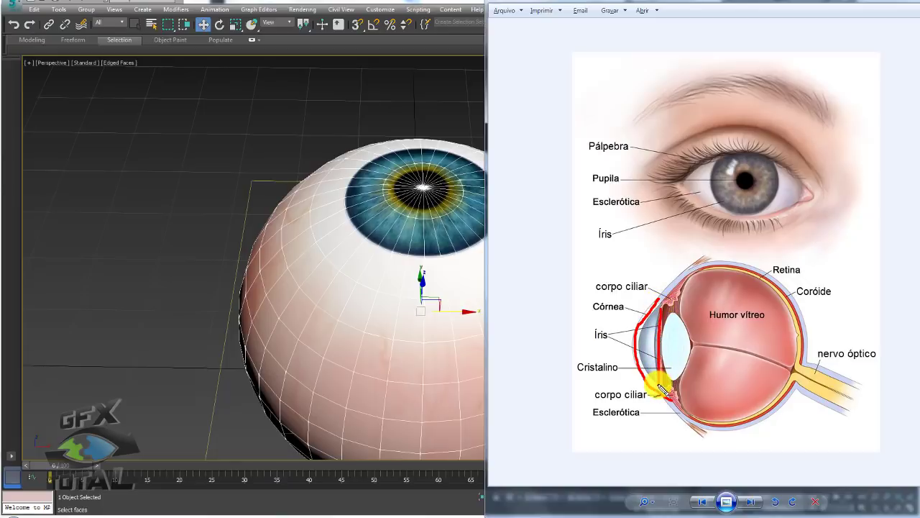
{"action": "mouse_move", "coordinate": [672, 403]}
{"action": "left_mouse_down"}
{"action": "mouse_move", "coordinate": [797, 370]}
{"action": "mouse_move", "coordinate": [674, 291]}
{"action": "left_mouse_up"}
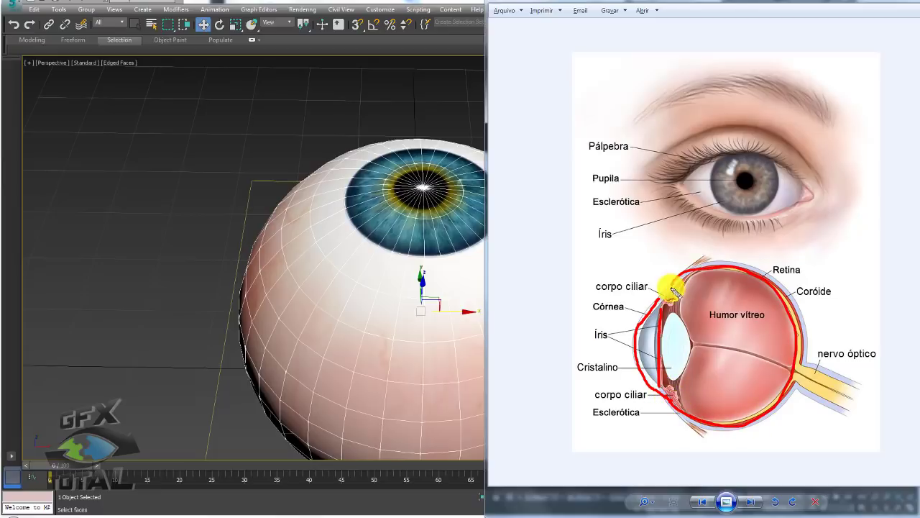
{"action": "key", "text": "Escape"}
{"action": "mouse_move", "coordinate": [442, 185]}
{"action": "middle_mouse_down", "text": "alt"}
{"action": "mouse_move", "coordinate": [440, 252]}
{"action": "mouse_move", "coordinate": [431, 184]}
{"action": "middle_mouse_up", "text": "alt"}
Step: Add Edit Poly above the UVW Map and select the 64 iris polygons at the sphere's top
{"action": "left_click", "coordinate": [762, 156]}
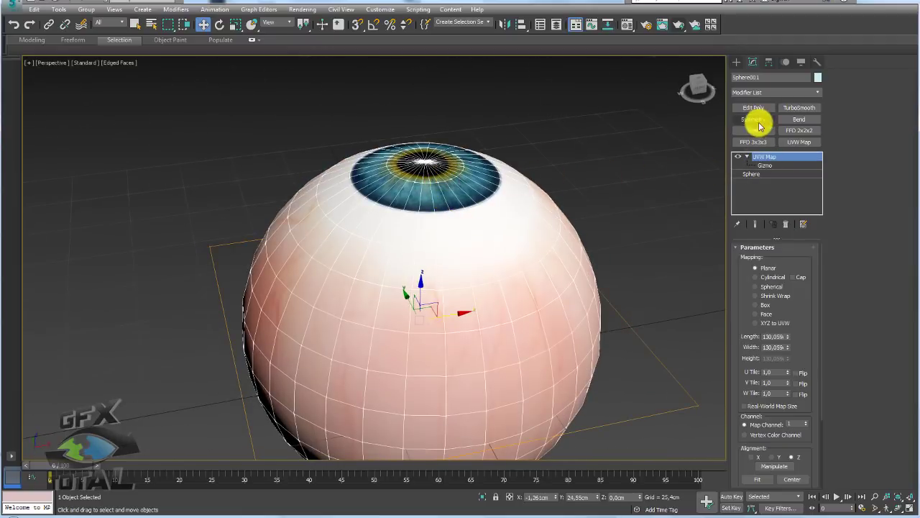
{"action": "left_click", "coordinate": [754, 108]}
{"action": "middle_click_drag", "start_coordinate": [533, 136], "coordinate": [669, 108], "text": "alt"}
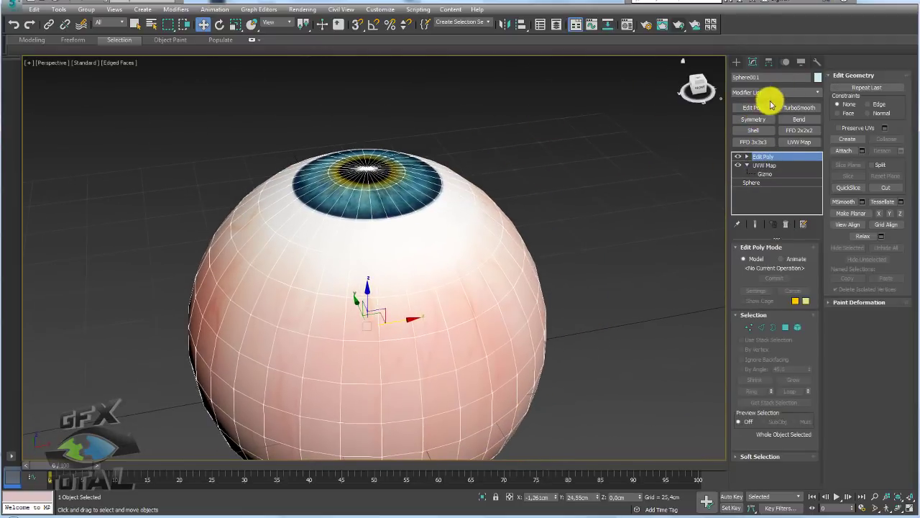
{"action": "left_click", "coordinate": [749, 327]}
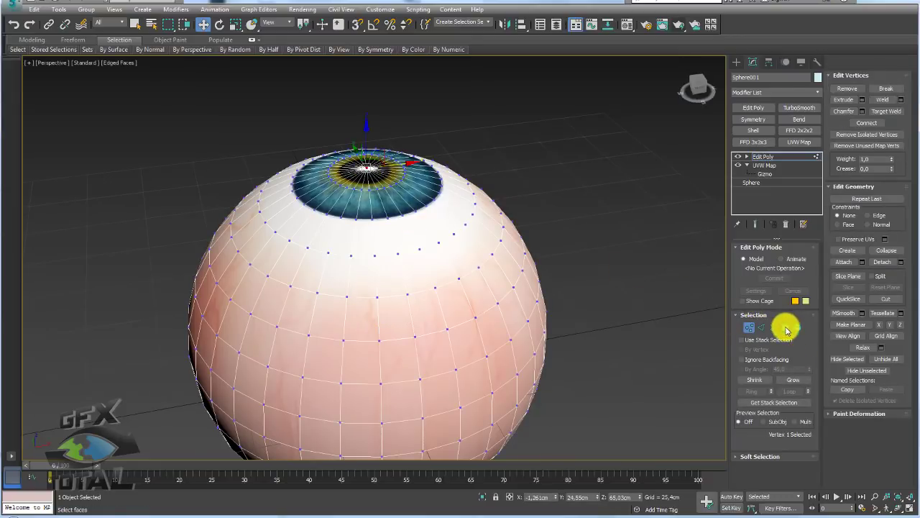
{"action": "left_click", "coordinate": [788, 329], "text": "ctrl"}
{"action": "left_click", "coordinate": [793, 378]}
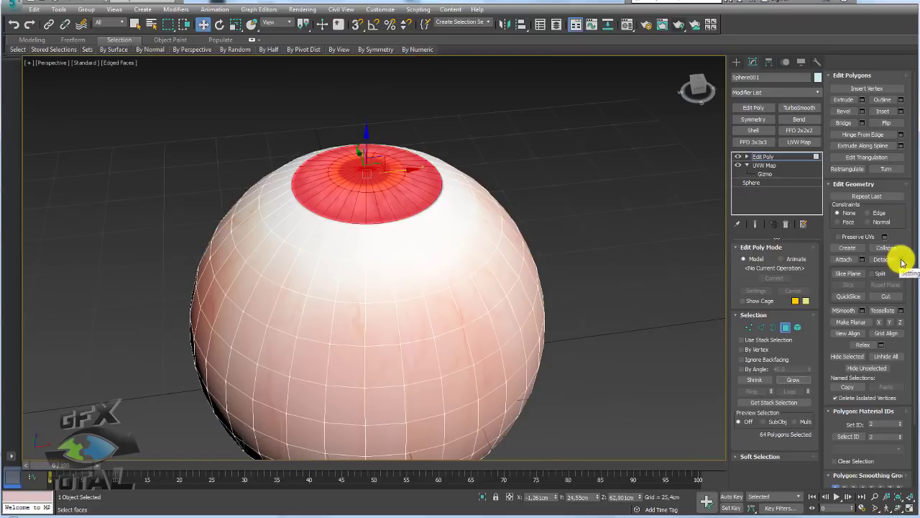
Step: Grow the iris selection by one ring and detach it as a clone, Object001
{"action": "left_click", "coordinate": [792, 379]}
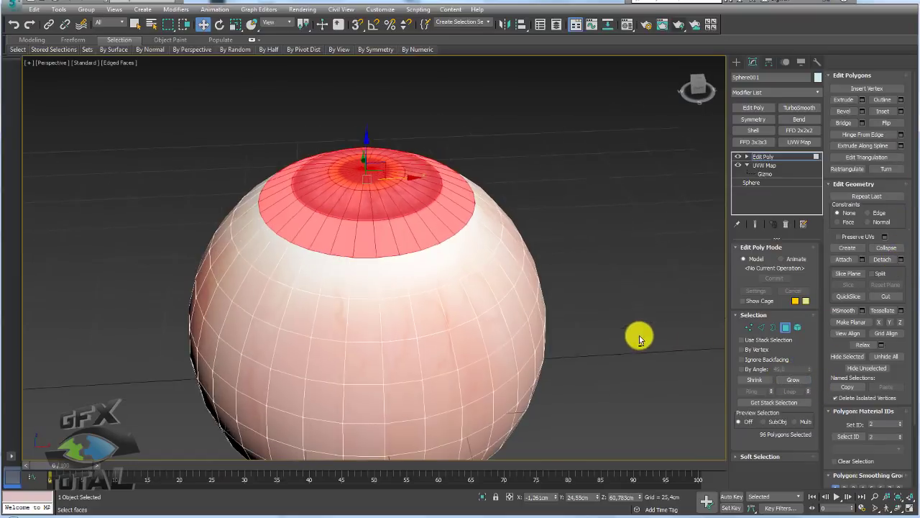
{"action": "left_click", "coordinate": [902, 261]}
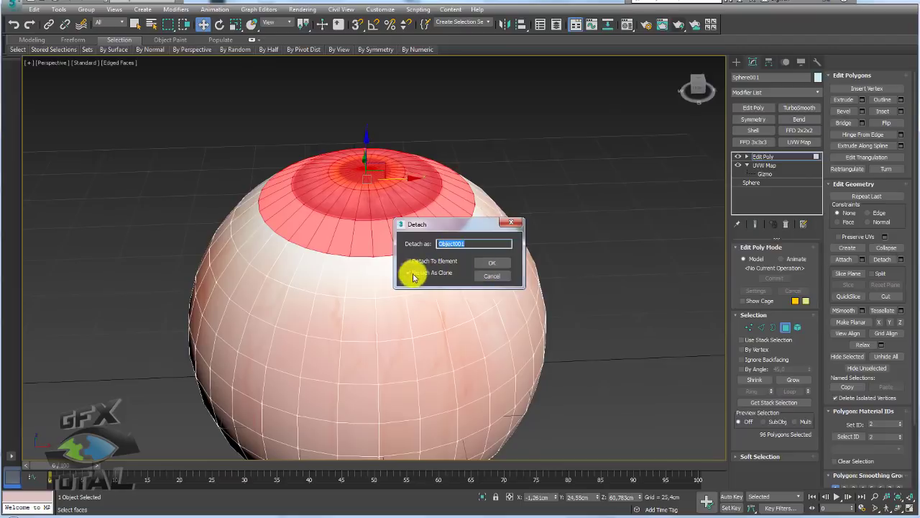
{"action": "left_click", "coordinate": [409, 272]}
{"action": "left_click", "coordinate": [495, 264]}
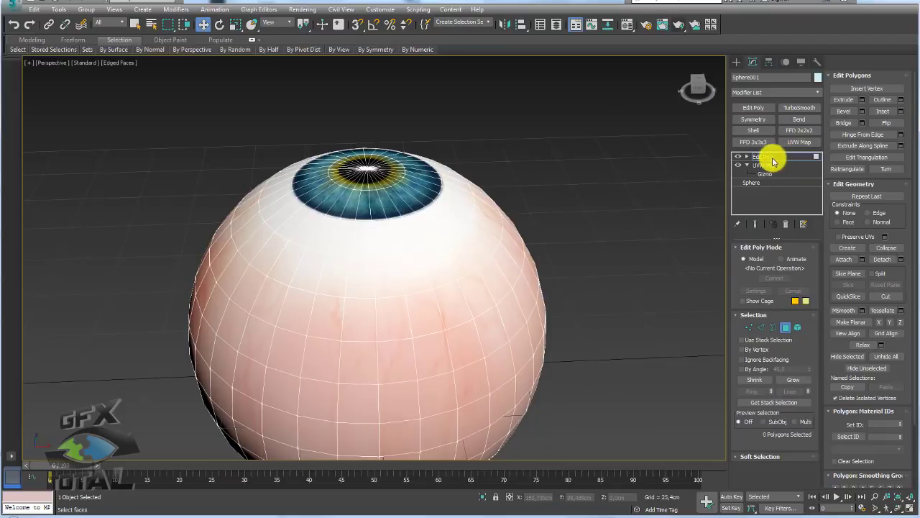
Step: Move Object001 away to the right and reselect Sphere001
{"action": "left_click", "coordinate": [400, 178]}
{"action": "scroll", "coordinate": [401, 182], "scroll_direction": "down", "scroll_amount": 5}
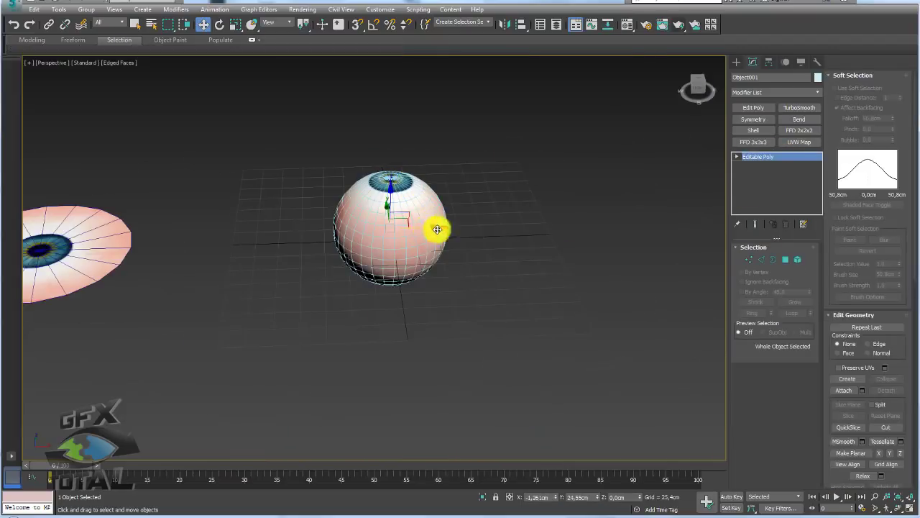
{"action": "left_click_drag", "start_coordinate": [437, 228], "coordinate": [640, 228]}
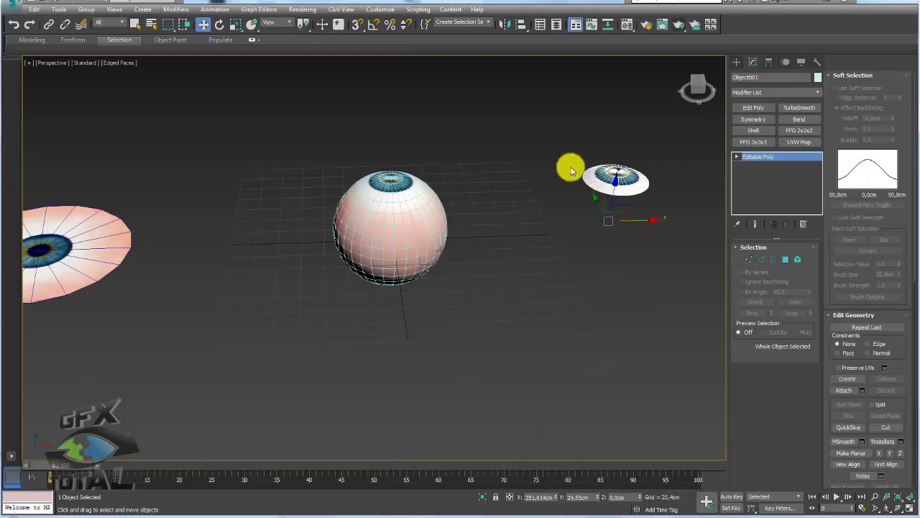
{"action": "scroll", "coordinate": [389, 195], "scroll_direction": "up", "scroll_amount": 5}
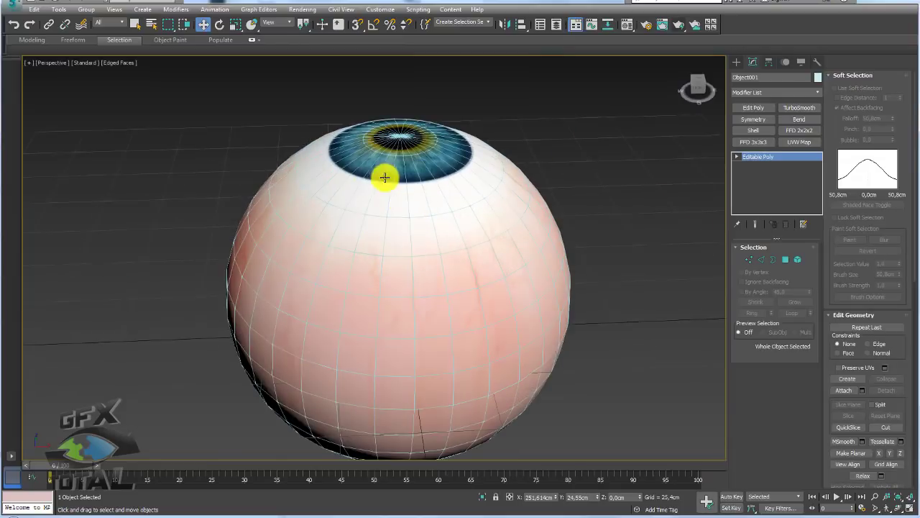
{"action": "left_click", "coordinate": [375, 184]}
{"action": "middle_click_drag", "start_coordinate": [435, 151], "coordinate": [442, 191], "text": "alt"}
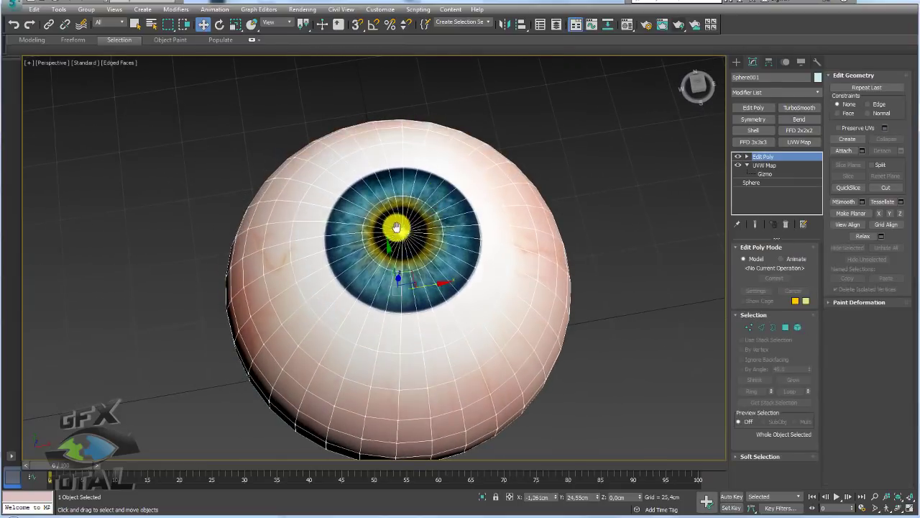
{"action": "scroll", "coordinate": [437, 242], "scroll_direction": "up", "scroll_amount": 3}
{"action": "scroll", "coordinate": [436, 259], "scroll_direction": "up", "scroll_amount": 2}
{"action": "scroll", "coordinate": [436, 259], "scroll_direction": "down", "scroll_amount": 2}
{"action": "scroll", "coordinate": [460, 263], "scroll_direction": "down", "scroll_amount": 3}
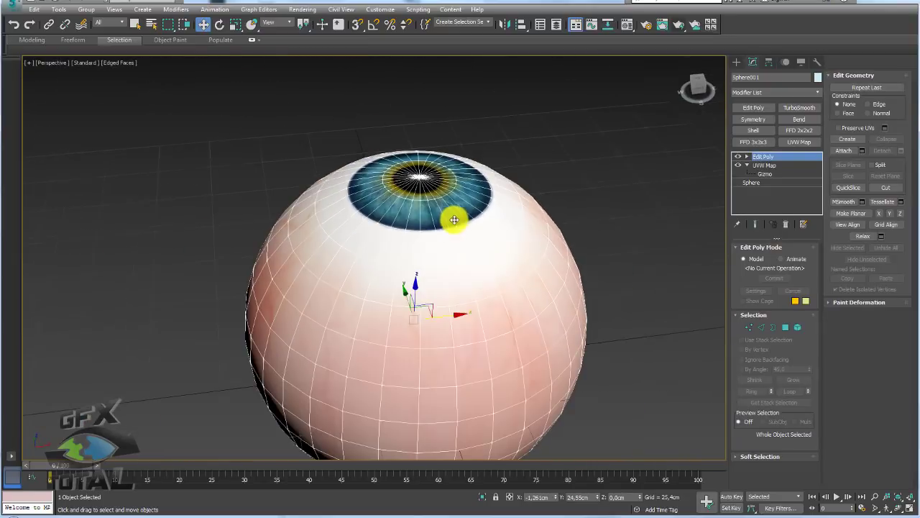
Step: Select the iris centre vertex, grow it, and pull it up on Z into a shallow cone
{"action": "left_click", "coordinate": [748, 157]}
{"action": "left_click", "coordinate": [765, 165]}
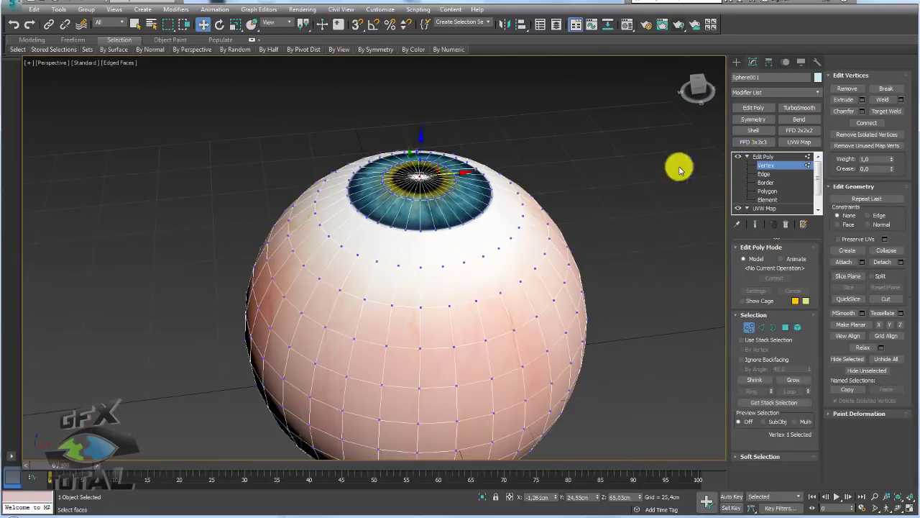
{"action": "left_click", "coordinate": [419, 180]}
{"action": "scroll", "coordinate": [417, 180], "scroll_direction": "up", "scroll_amount": 3}
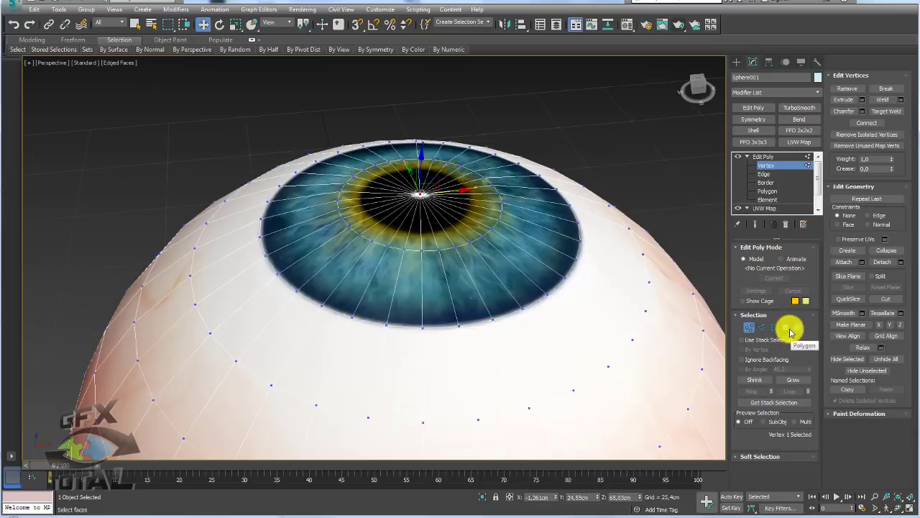
{"action": "left_click", "coordinate": [793, 379]}
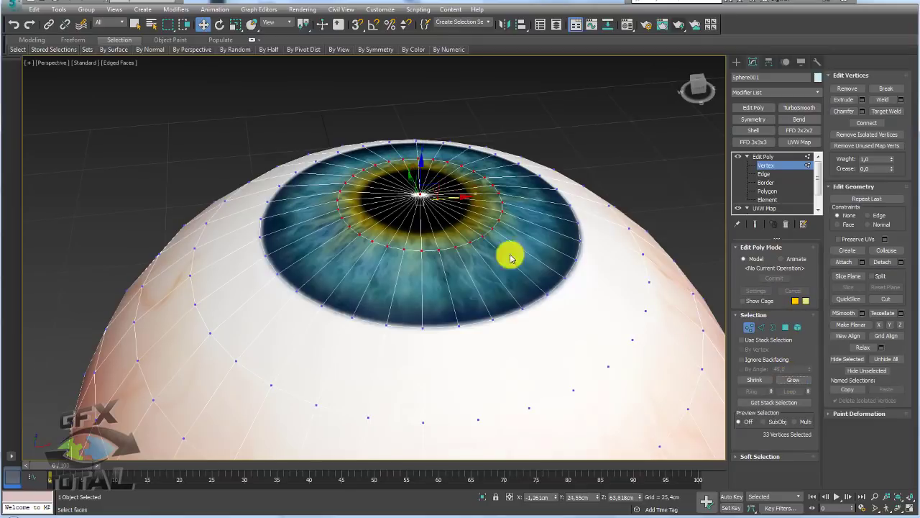
{"action": "middle_click_drag", "start_coordinate": [509, 252], "coordinate": [434, 181], "text": "alt"}
{"action": "left_click_drag", "start_coordinate": [421, 173], "coordinate": [427, 155]}
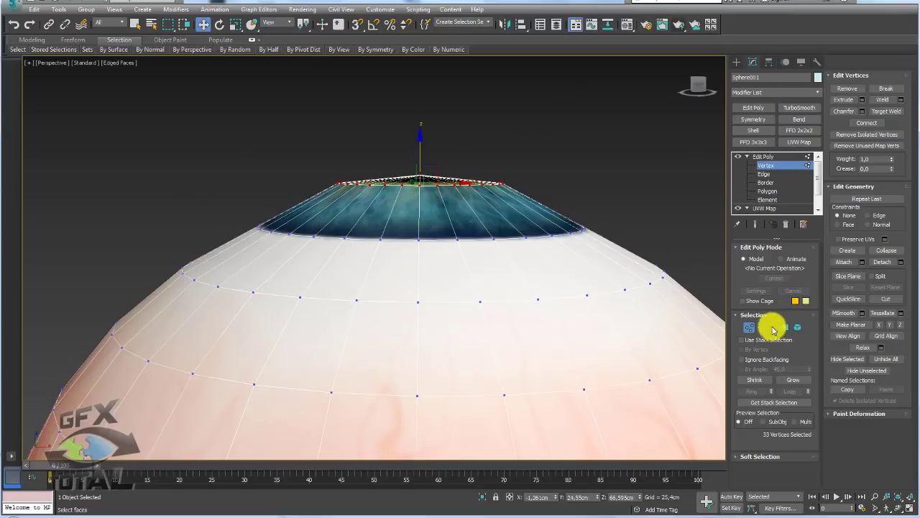
Step: Ring-select the iris edges and connect them into a new edge loop, raised slightly
{"action": "left_click", "coordinate": [761, 328]}
{"action": "left_click", "coordinate": [540, 218]}
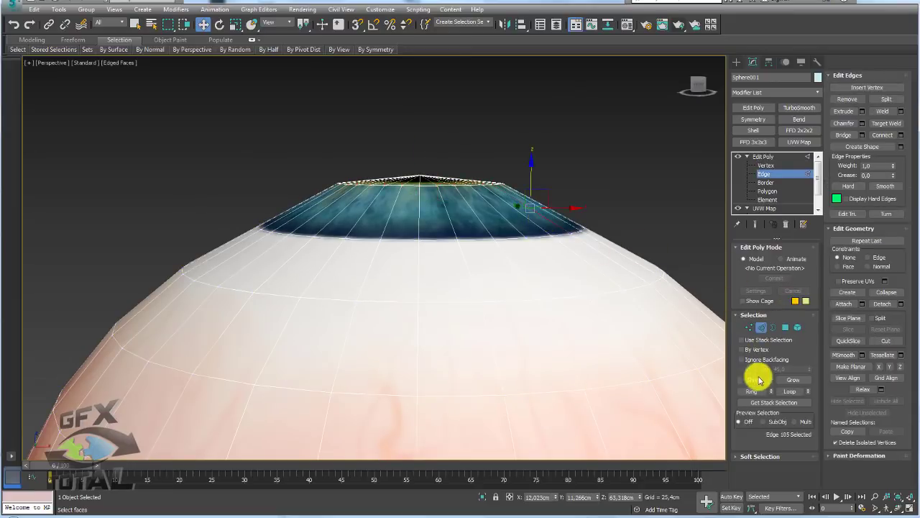
{"action": "left_click", "coordinate": [752, 392]}
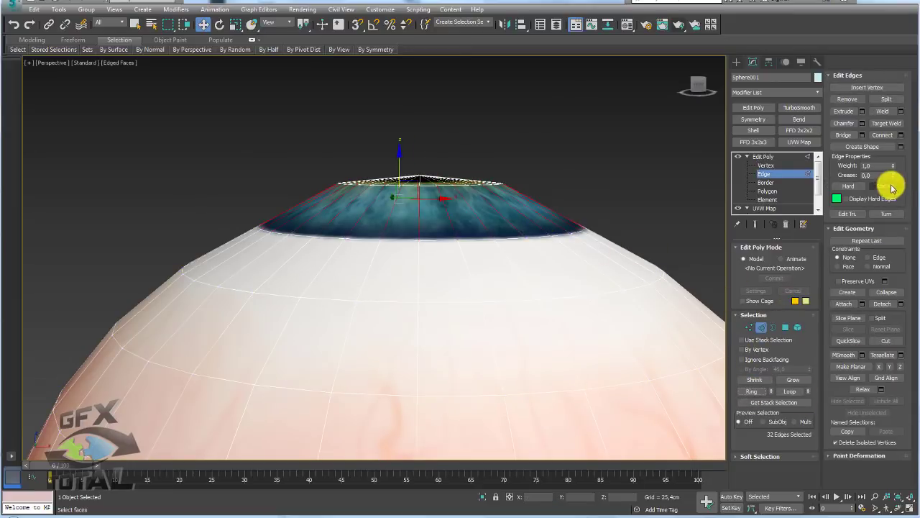
{"action": "left_click", "coordinate": [901, 135]}
{"action": "left_click", "coordinate": [318, 252]}
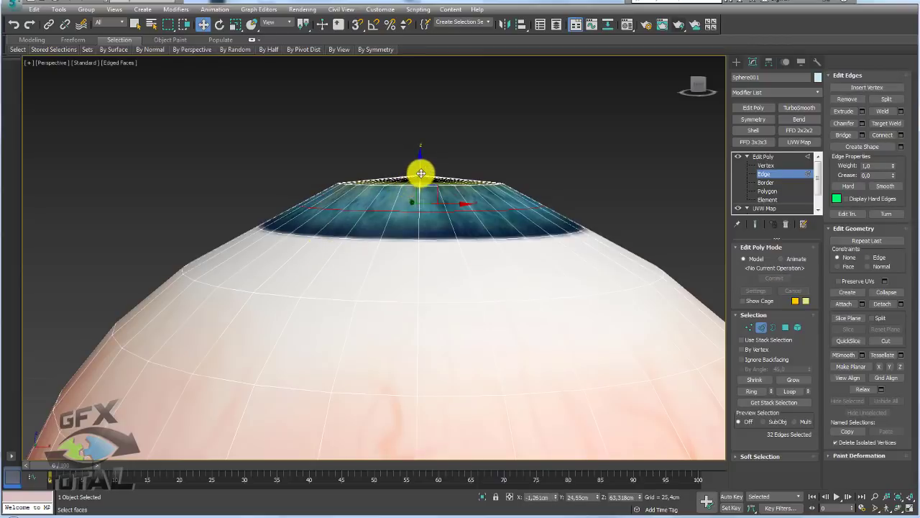
{"action": "left_click_drag", "start_coordinate": [420, 172], "coordinate": [417, 186]}
Step: Scale the new iris edge loop inward and lower it slightly
{"action": "key", "text": "r"}
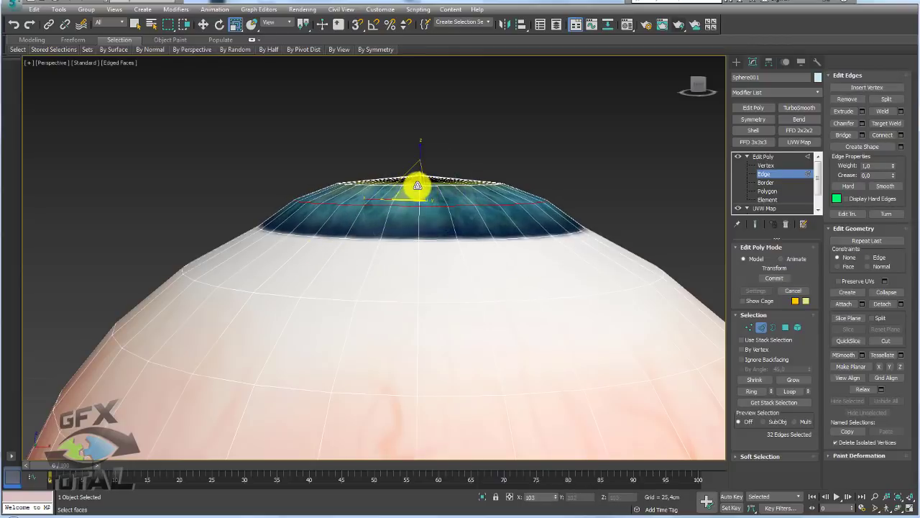
{"action": "mouse_move", "coordinate": [465, 191]}
{"action": "middle_mouse_down", "text": "alt"}
{"action": "mouse_move", "coordinate": [526, 339]}
{"action": "mouse_move", "coordinate": [555, 222]}
{"action": "mouse_move", "coordinate": [422, 179]}
{"action": "middle_mouse_up", "text": "alt"}
{"action": "scroll", "coordinate": [431, 205], "scroll_direction": "up", "scroll_amount": 3}
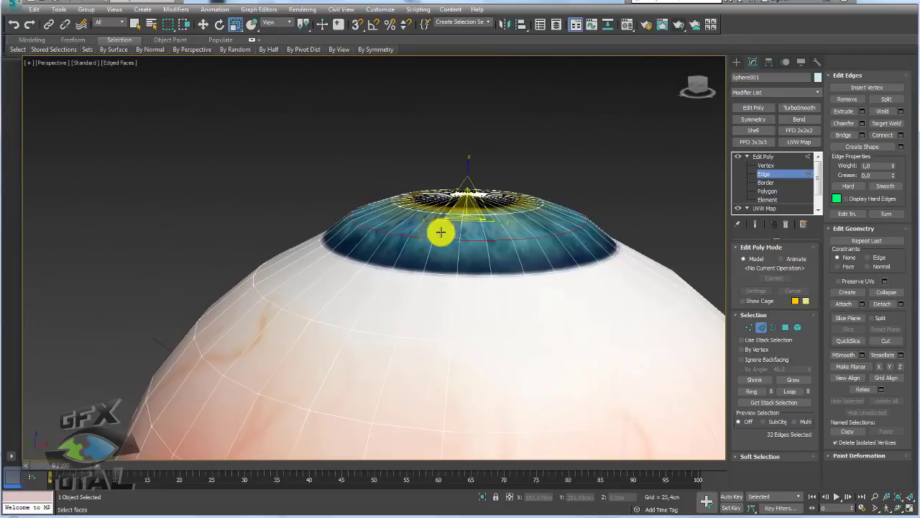
{"action": "mouse_move", "coordinate": [441, 232]}
{"action": "middle_mouse_down", "text": "alt"}
{"action": "mouse_move", "coordinate": [431, 225]}
{"action": "mouse_move", "coordinate": [473, 189]}
{"action": "middle_mouse_up", "text": "alt"}
{"action": "key", "text": "w"}
{"action": "left_click_drag", "start_coordinate": [468, 180], "coordinate": [467, 181]}
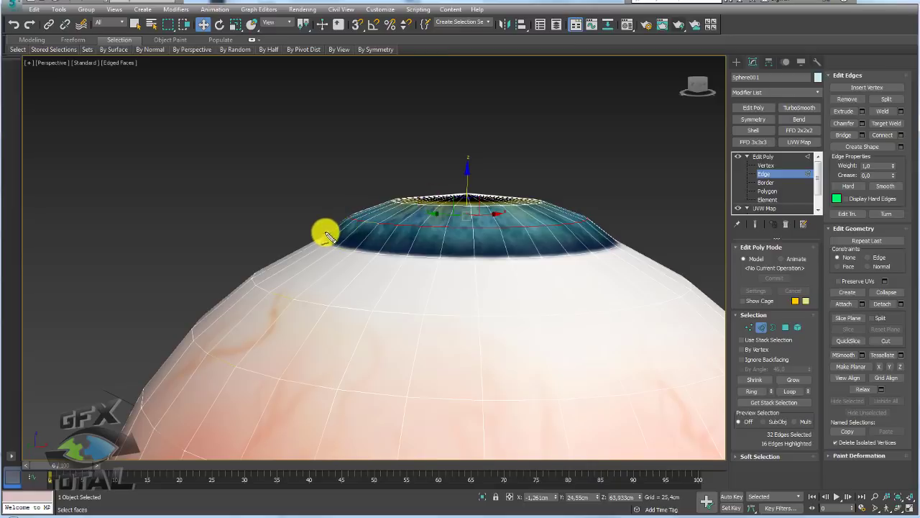
{"action": "left_click_drag", "start_coordinate": [325, 237], "coordinate": [402, 197]}
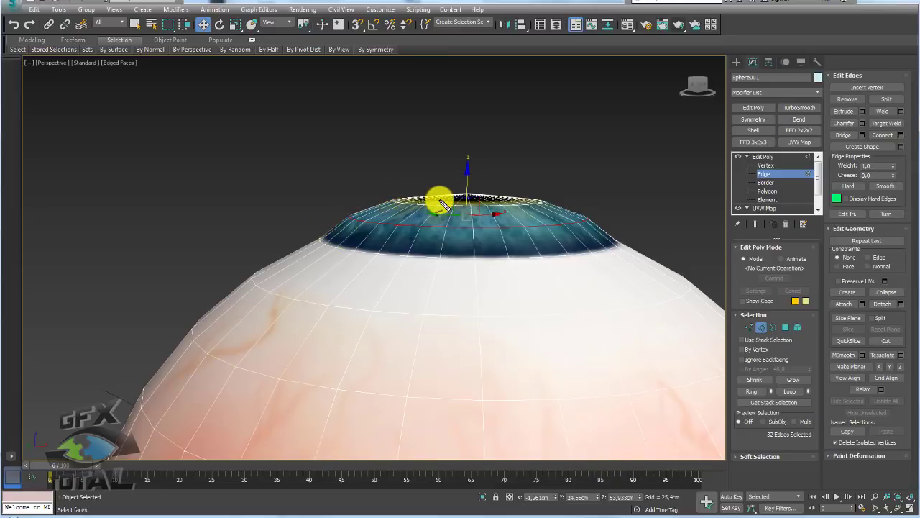
{"action": "mouse_move", "coordinate": [441, 202]}
{"action": "middle_mouse_down", "text": "alt"}
{"action": "mouse_move", "coordinate": [503, 159]}
{"action": "mouse_move", "coordinate": [530, 206]}
{"action": "mouse_move", "coordinate": [713, 158]}
{"action": "middle_mouse_up", "text": "alt"}
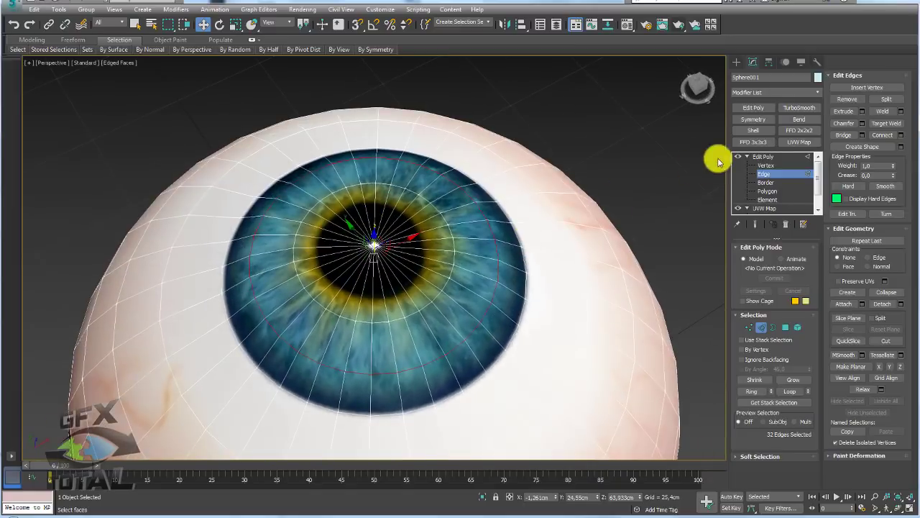
Step: Exit Edge mode to the Edit Poly level and frame the whole eyeball in the view
{"action": "left_click", "coordinate": [770, 159]}
{"action": "left_click", "coordinate": [747, 156]}
{"action": "scroll", "coordinate": [544, 165], "scroll_direction": "down", "scroll_amount": 5}
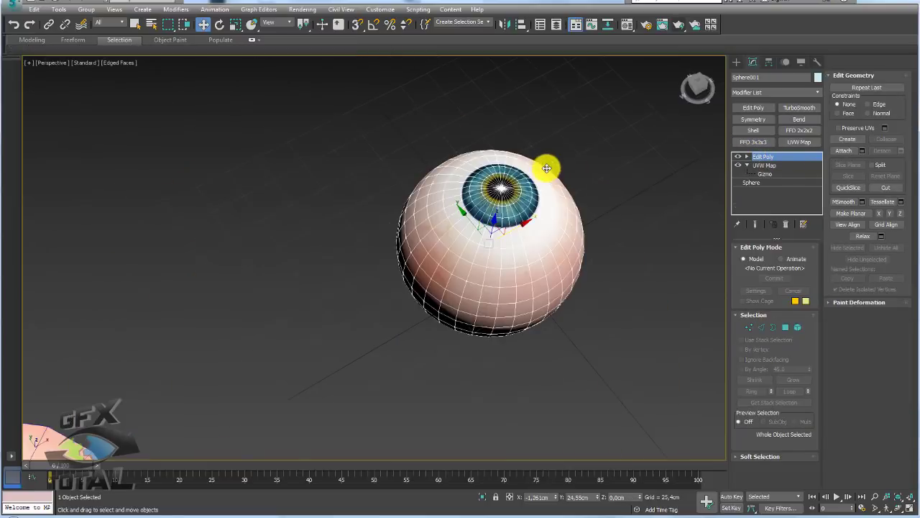
{"action": "mouse_move", "coordinate": [544, 165]}
{"action": "middle_mouse_down", "text": "alt"}
{"action": "mouse_move", "coordinate": [554, 248]}
{"action": "mouse_move", "coordinate": [538, 136]}
{"action": "middle_mouse_up", "text": "alt"}
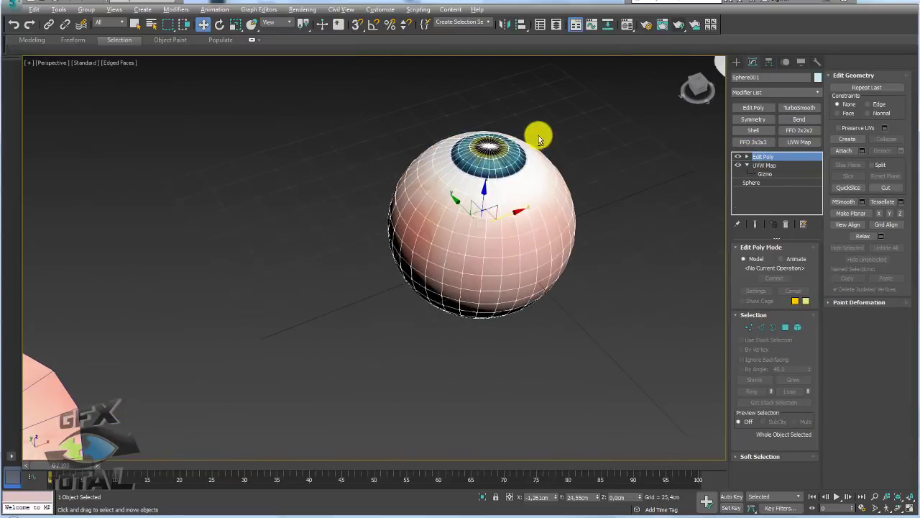
{"action": "scroll", "coordinate": [494, 205], "scroll_direction": "up", "scroll_amount": 3}
{"action": "middle_click_drag", "start_coordinate": [532, 222], "coordinate": [412, 234]}
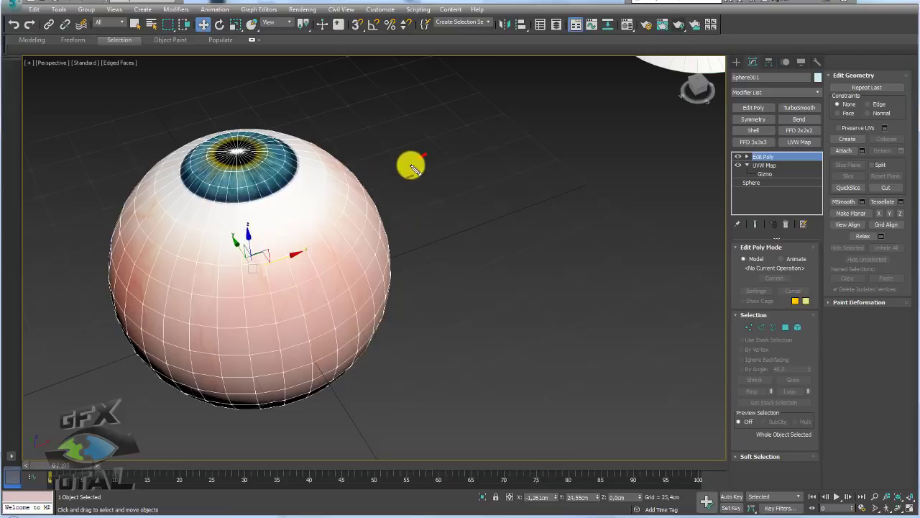
{"action": "mouse_move", "coordinate": [413, 167]}
{"action": "left_mouse_down"}
{"action": "mouse_move", "coordinate": [379, 182]}
{"action": "mouse_move", "coordinate": [375, 236]}
{"action": "mouse_move", "coordinate": [391, 283]}
{"action": "mouse_move", "coordinate": [340, 376]}
{"action": "mouse_move", "coordinate": [179, 386]}
{"action": "mouse_move", "coordinate": [113, 307]}
{"action": "left_mouse_up"}
{"action": "mouse_move", "coordinate": [183, 172]}
{"action": "left_mouse_down"}
{"action": "mouse_move", "coordinate": [191, 192]}
{"action": "mouse_move", "coordinate": [257, 206]}
{"action": "mouse_move", "coordinate": [287, 181]}
{"action": "mouse_move", "coordinate": [287, 139]}
{"action": "mouse_move", "coordinate": [220, 129]}
{"action": "mouse_move", "coordinate": [185, 172]}
{"action": "left_mouse_up"}
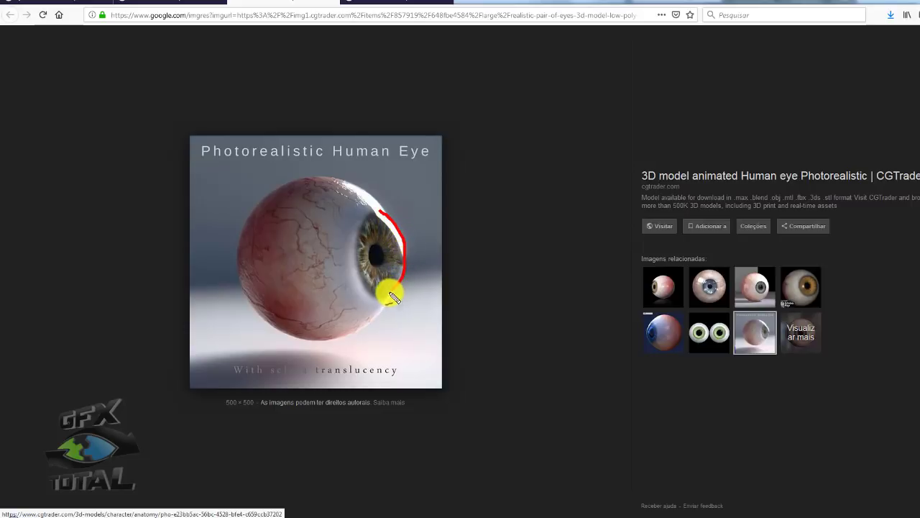
{"action": "mouse_move", "coordinate": [374, 295]}
{"action": "left_mouse_down"}
{"action": "mouse_move", "coordinate": [360, 242]}
{"action": "mouse_move", "coordinate": [374, 217]}
{"action": "left_mouse_up"}
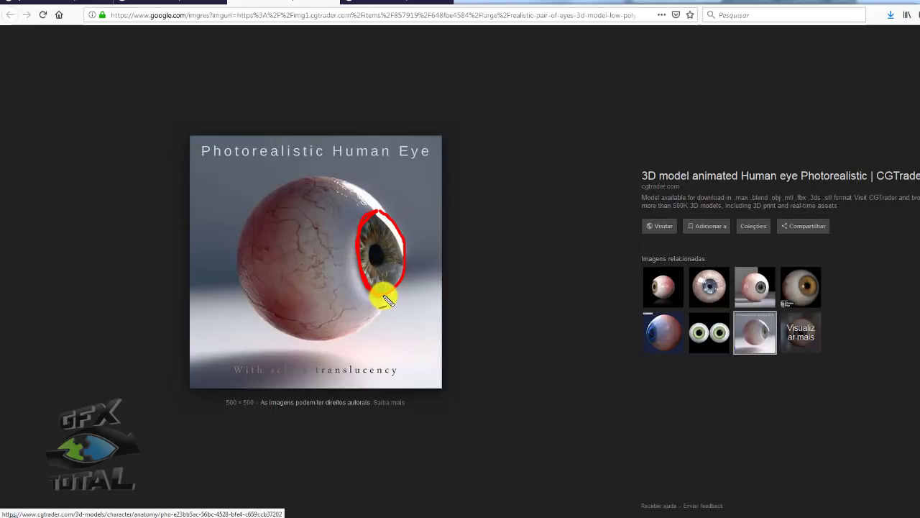
Step: Set the production renderer to V-Ray Adv 3.40.01 in Render Setup
{"action": "key", "text": "alt+Tab"}
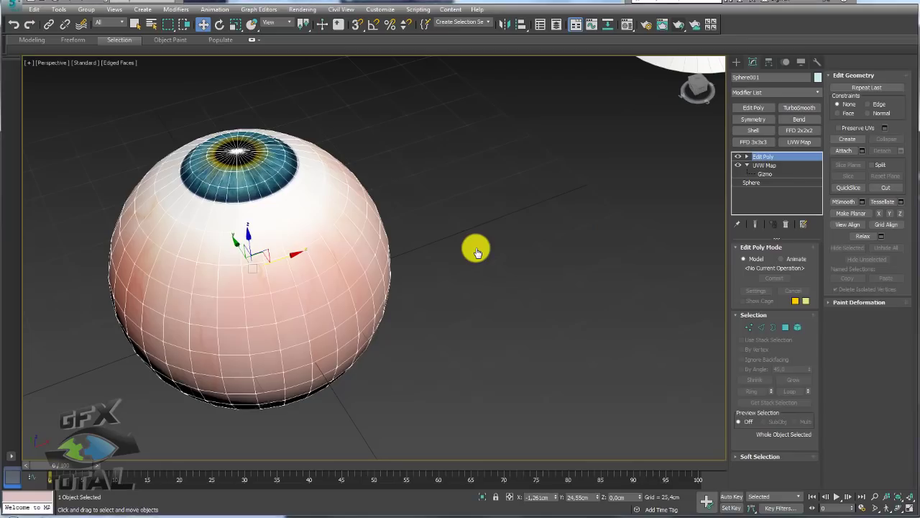
{"action": "mouse_move", "coordinate": [478, 251]}
{"action": "middle_mouse_down", "text": "alt"}
{"action": "mouse_move", "coordinate": [349, 179]}
{"action": "mouse_move", "coordinate": [489, 150]}
{"action": "mouse_move", "coordinate": [518, 177]}
{"action": "middle_mouse_up", "text": "alt"}
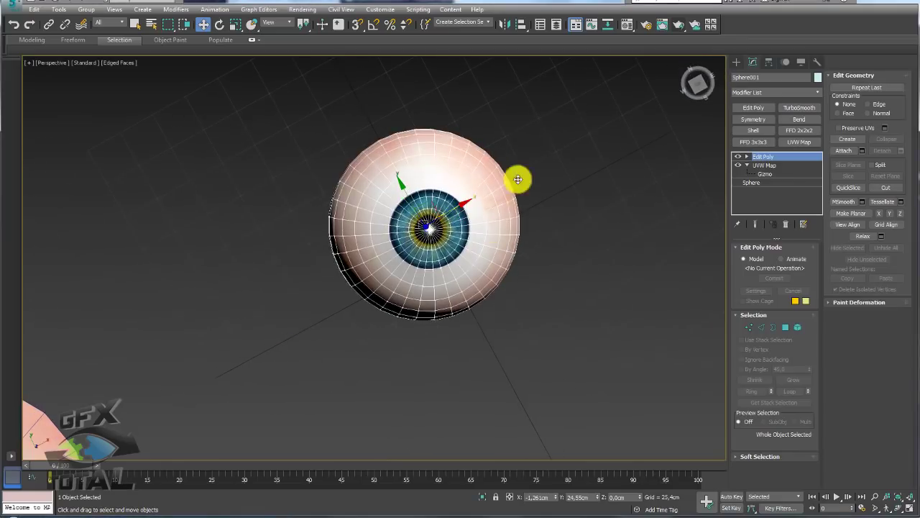
{"action": "left_click", "coordinate": [645, 26]}
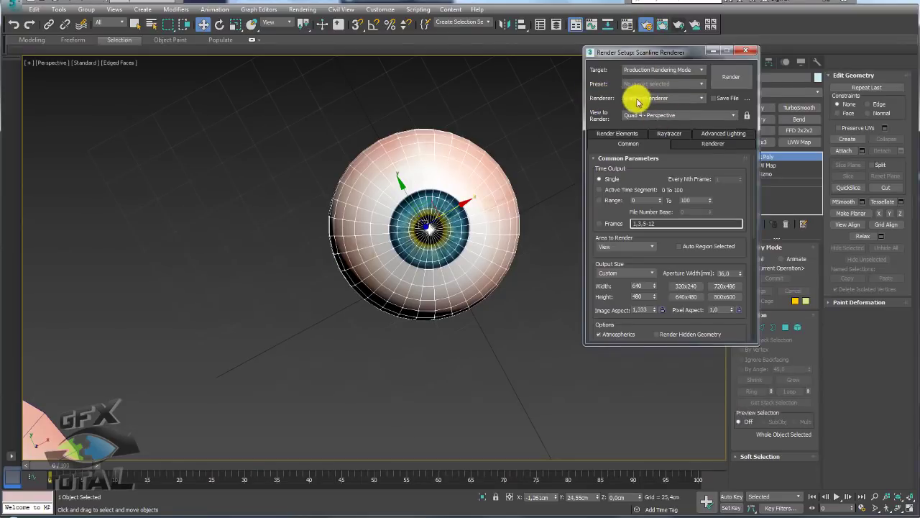
{"action": "left_click", "coordinate": [651, 98]}
{"action": "left_click", "coordinate": [654, 146]}
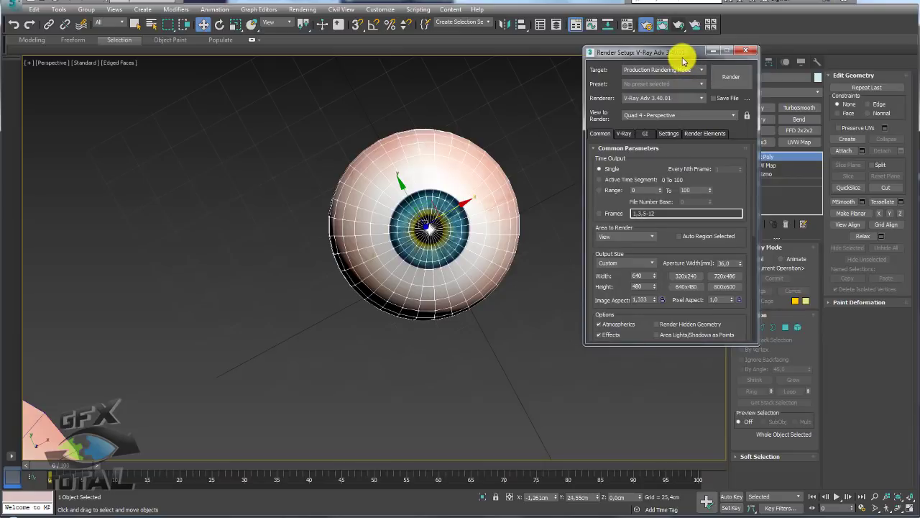
Step: Close Render Setup and orbit and zoom toward the eyeball's iris
{"action": "left_click_drag", "start_coordinate": [737, 53], "coordinate": [696, 90]}
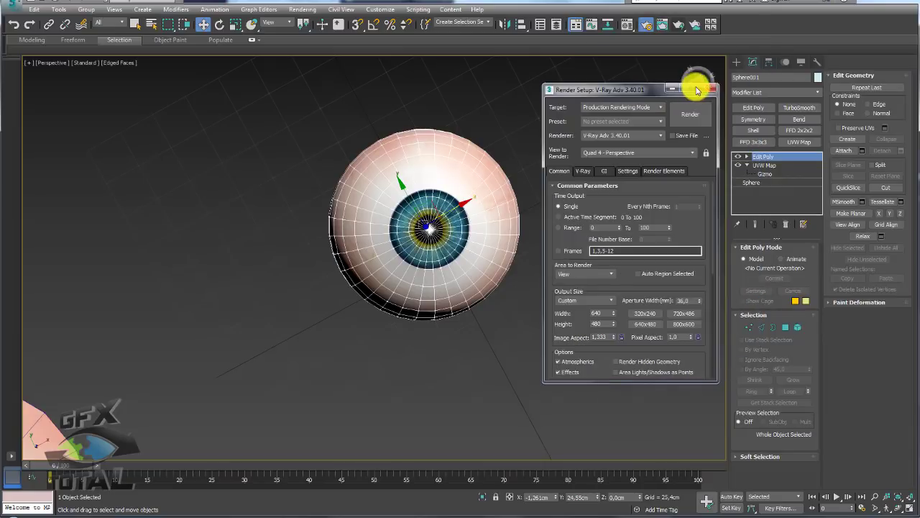
{"action": "left_click", "coordinate": [706, 90]}
{"action": "middle_click_drag", "start_coordinate": [530, 214], "coordinate": [487, 189], "text": "alt"}
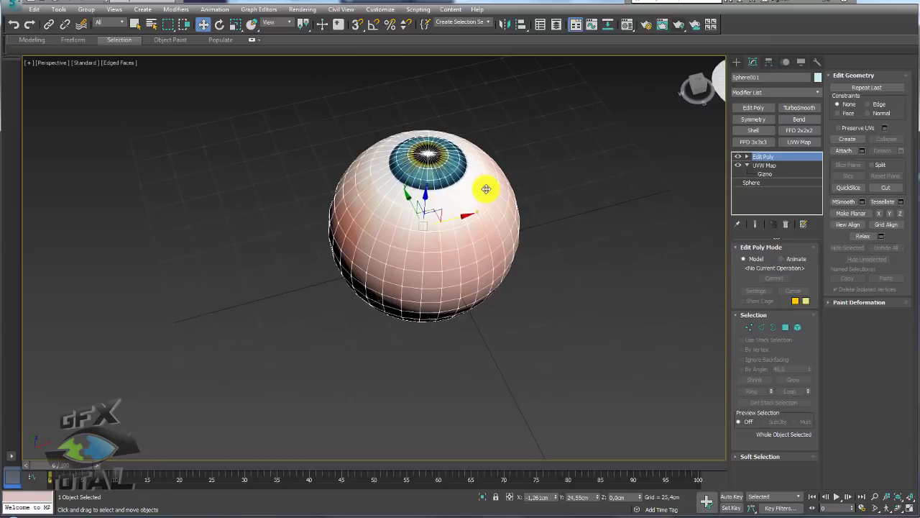
{"action": "scroll", "coordinate": [622, 65], "scroll_direction": "up", "scroll_amount": 2}
Step: Pick the eyeball's Material #5 from the sphere and copy its Diffuse eye map
{"action": "left_click", "coordinate": [627, 24]}
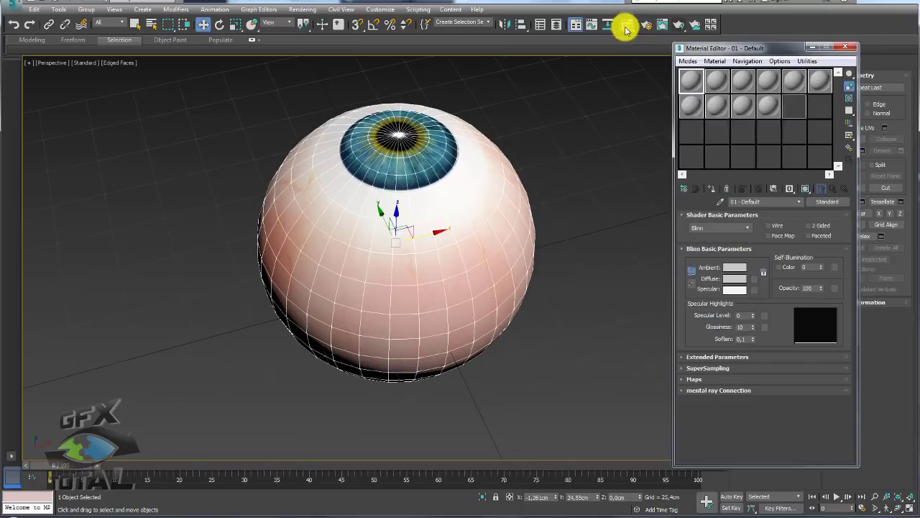
{"action": "left_click", "coordinate": [723, 202]}
{"action": "left_click", "coordinate": [446, 179]}
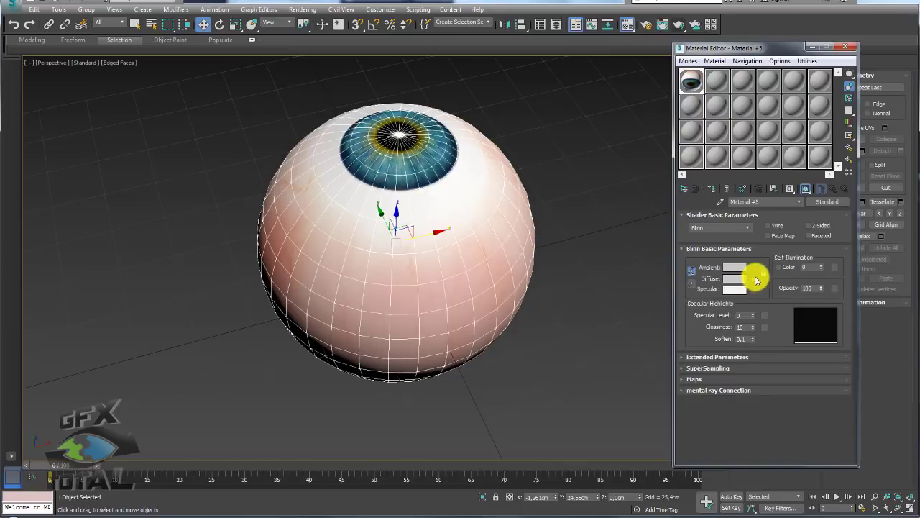
{"action": "right_click", "coordinate": [755, 280]}
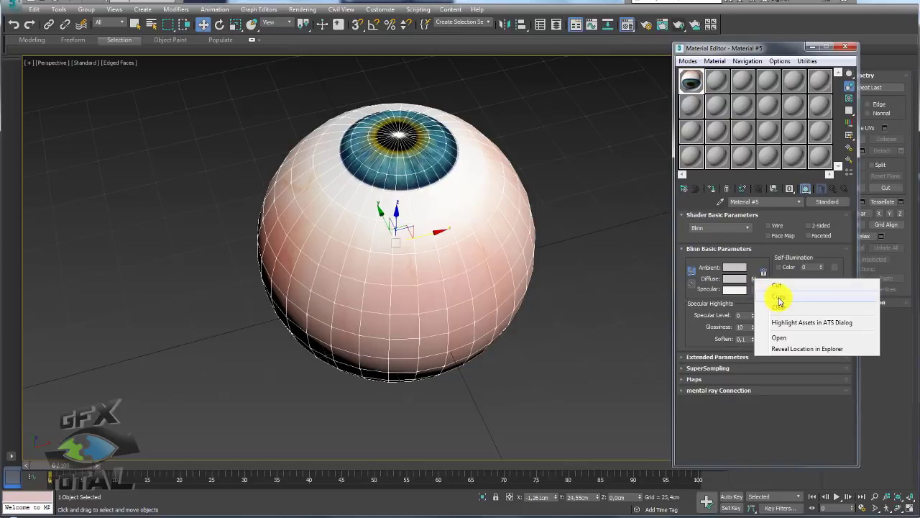
{"action": "left_click", "coordinate": [784, 299]}
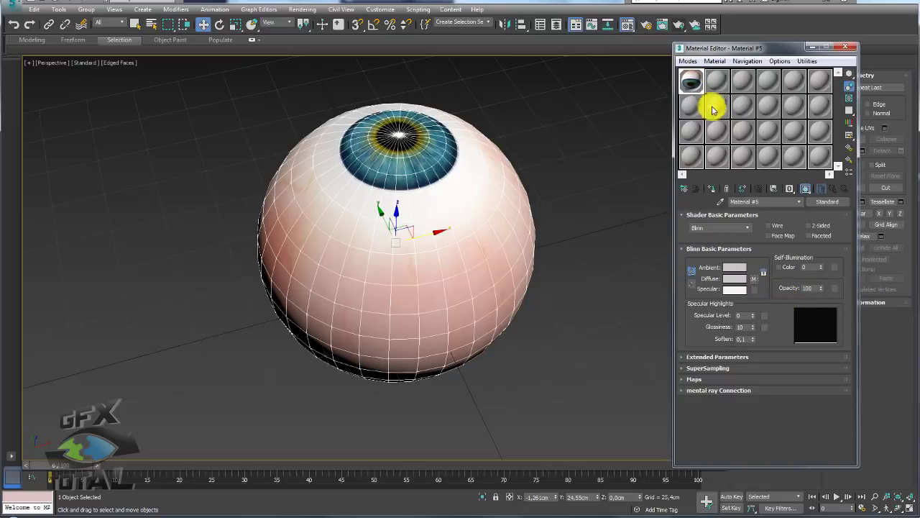
Step: Turn material slot 2 into a VRayMtl
{"action": "left_click", "coordinate": [716, 83]}
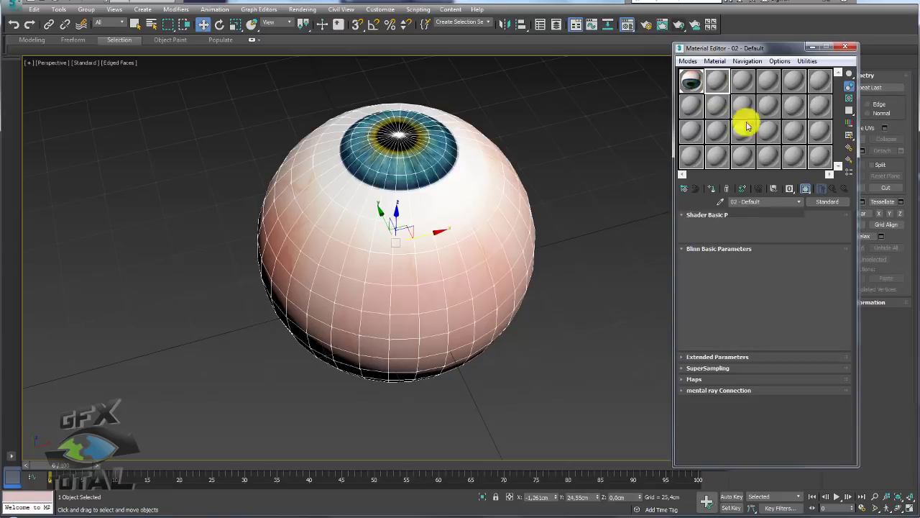
{"action": "left_click", "coordinate": [828, 202]}
{"action": "scroll", "coordinate": [496, 266], "scroll_direction": "down", "scroll_amount": 3}
{"action": "scroll", "coordinate": [518, 263], "scroll_direction": "down", "scroll_amount": 1}
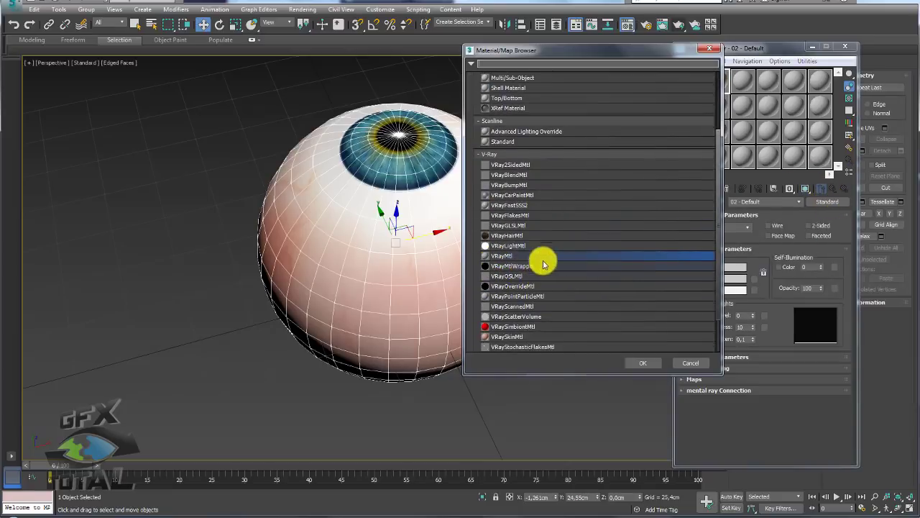
{"action": "double_click", "coordinate": [506, 257]}
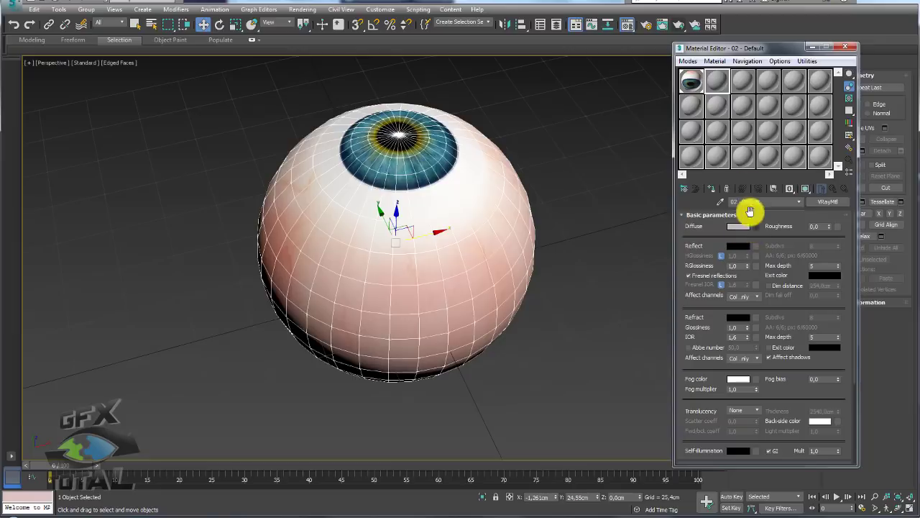
Step: Paste the eye texture into the VRayMtl's Diffuse and show it on the sphere
{"action": "left_click", "coordinate": [691, 81]}
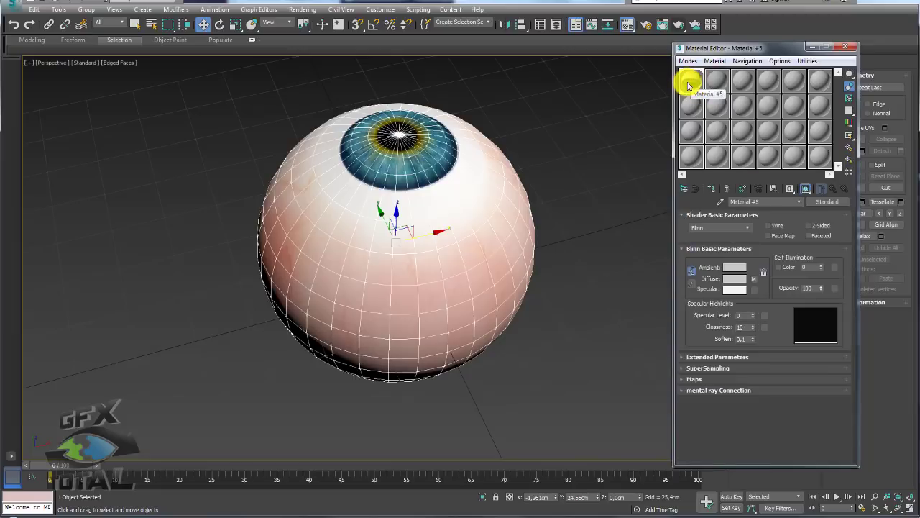
{"action": "left_click", "coordinate": [716, 81]}
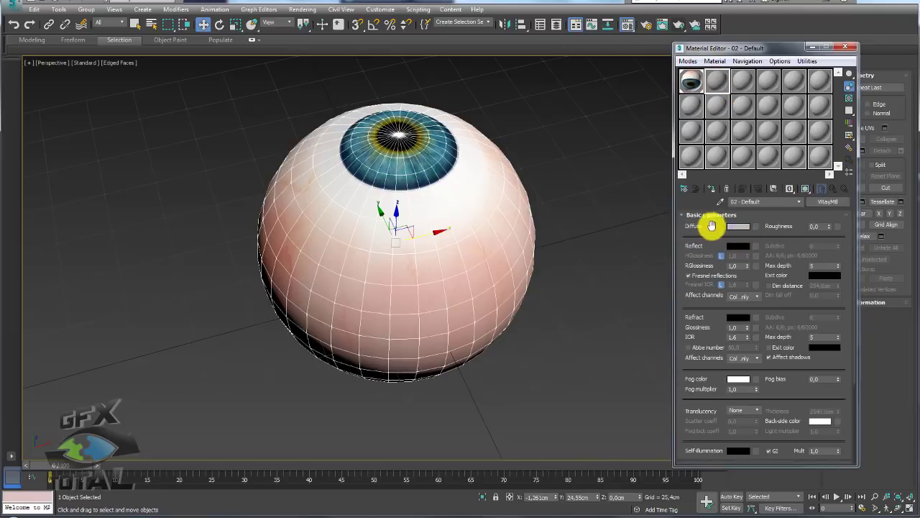
{"action": "right_click", "coordinate": [756, 227]}
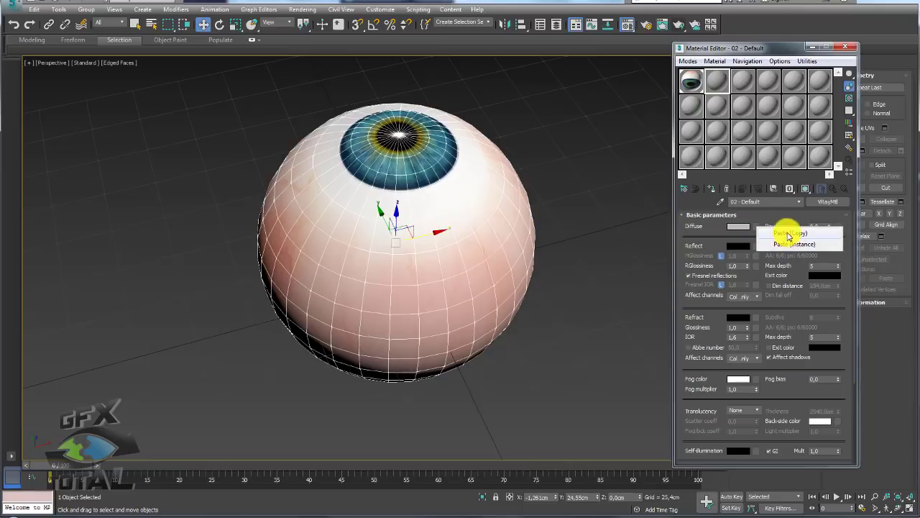
{"action": "left_click", "coordinate": [791, 235]}
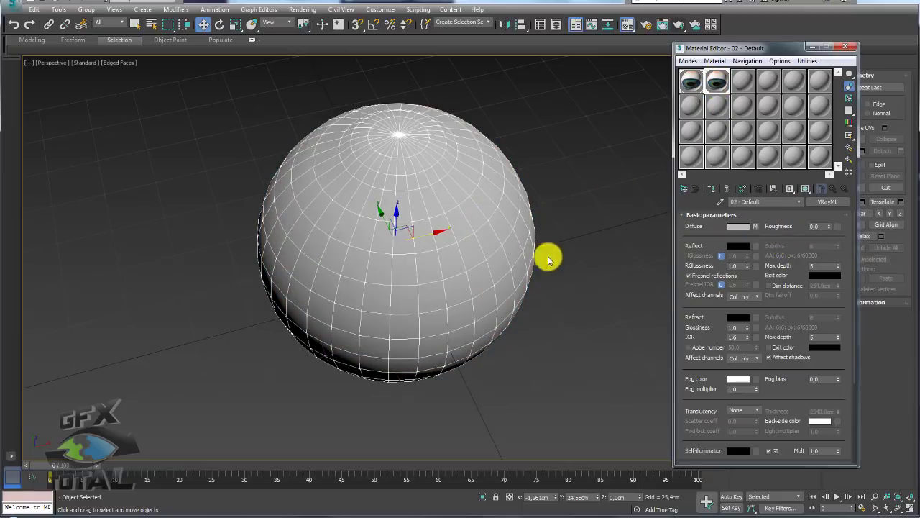
{"action": "left_click", "coordinate": [806, 193]}
{"action": "mouse_move", "coordinate": [407, 148]}
{"action": "middle_mouse_down", "text": "alt"}
{"action": "mouse_move", "coordinate": [421, 212]}
{"action": "mouse_move", "coordinate": [430, 179]}
{"action": "mouse_move", "coordinate": [417, 144]}
{"action": "mouse_move", "coordinate": [376, 151]}
{"action": "middle_mouse_up", "text": "alt"}
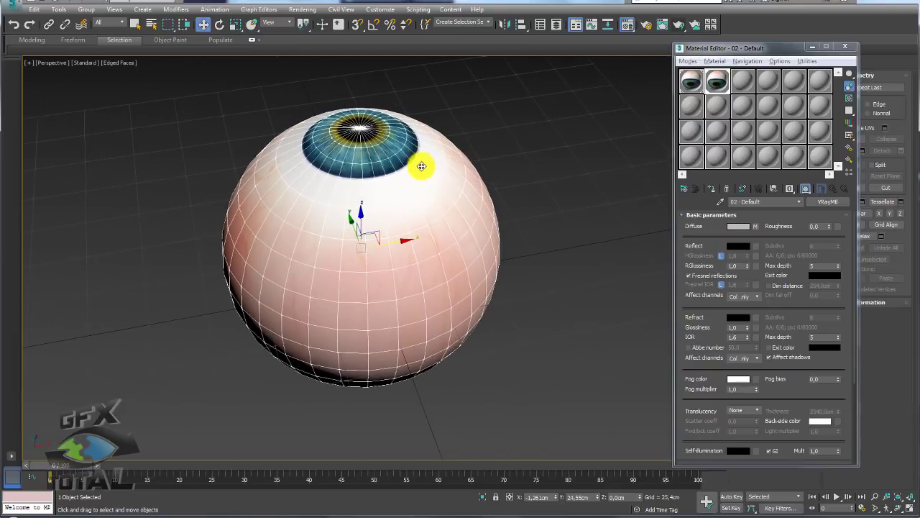
Step: Preview MyEye2_transp.jpg from the Textures folder in Windows Photo Viewer, then close it
{"action": "mouse_move", "coordinate": [407, 128]}
{"action": "left_mouse_down"}
{"action": "mouse_move", "coordinate": [346, 107]}
{"action": "mouse_move", "coordinate": [313, 152]}
{"action": "left_mouse_up"}
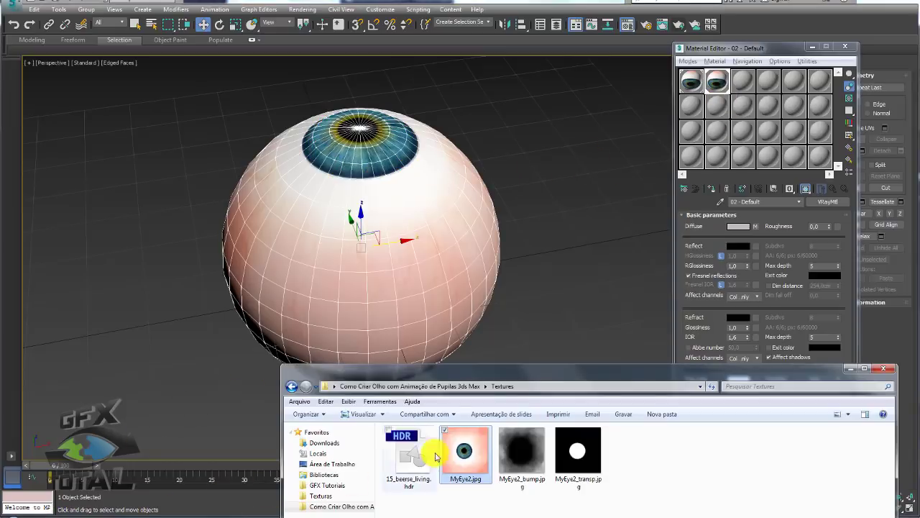
{"action": "left_click_drag", "start_coordinate": [499, 380], "coordinate": [519, 147]}
{"action": "left_click", "coordinate": [607, 226]}
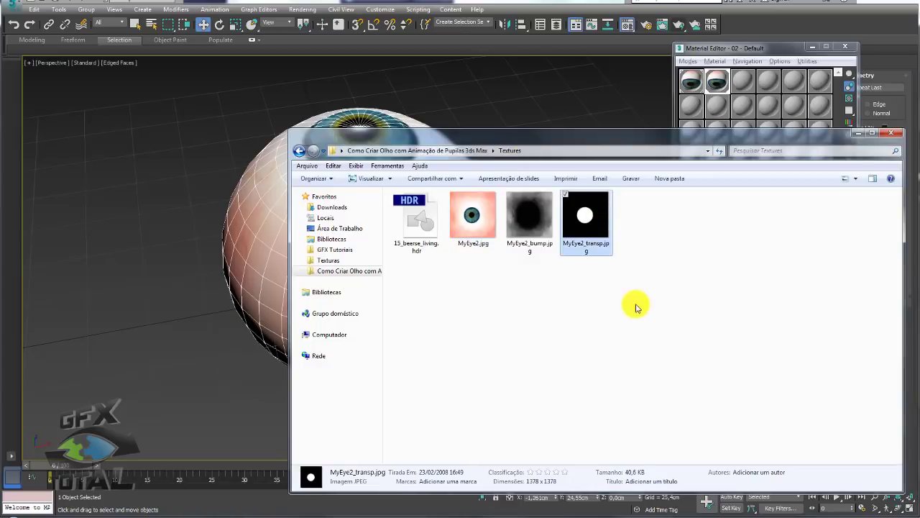
{"action": "mouse_move", "coordinate": [578, 453]}
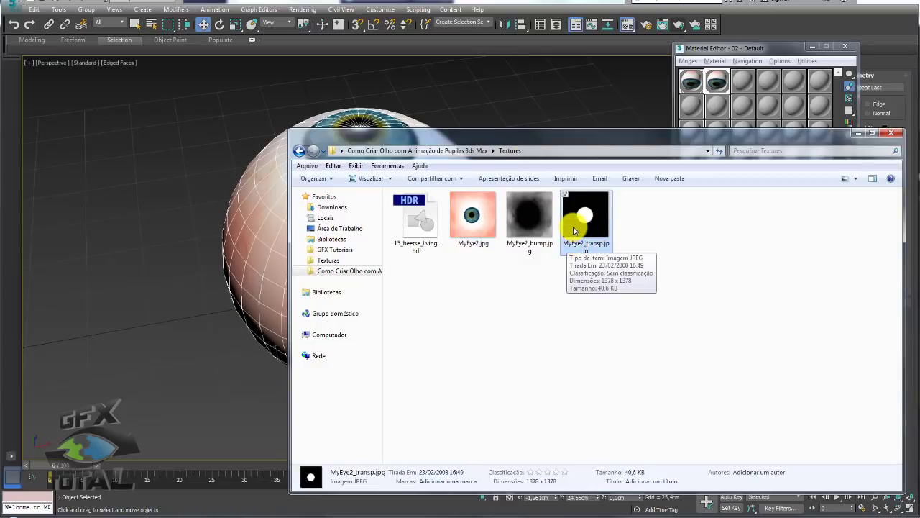
{"action": "double_click", "coordinate": [587, 222]}
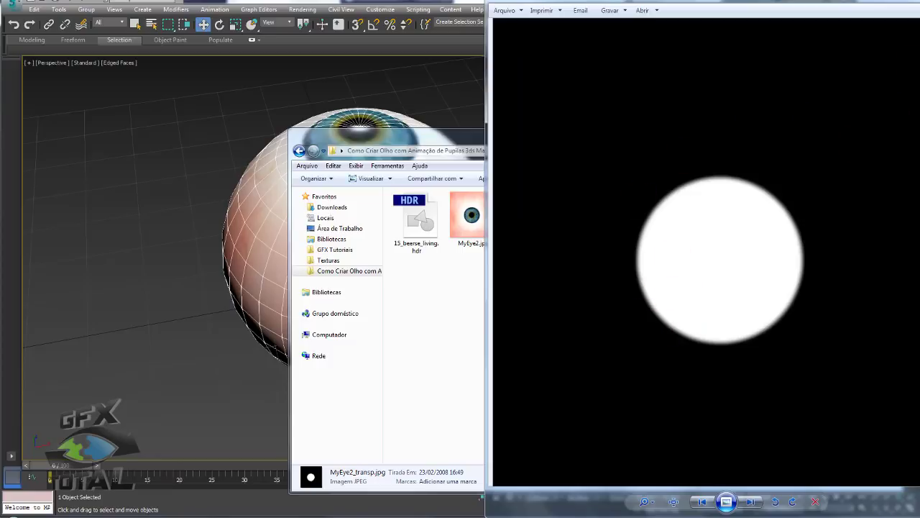
{"action": "left_click", "coordinate": [912, 2]}
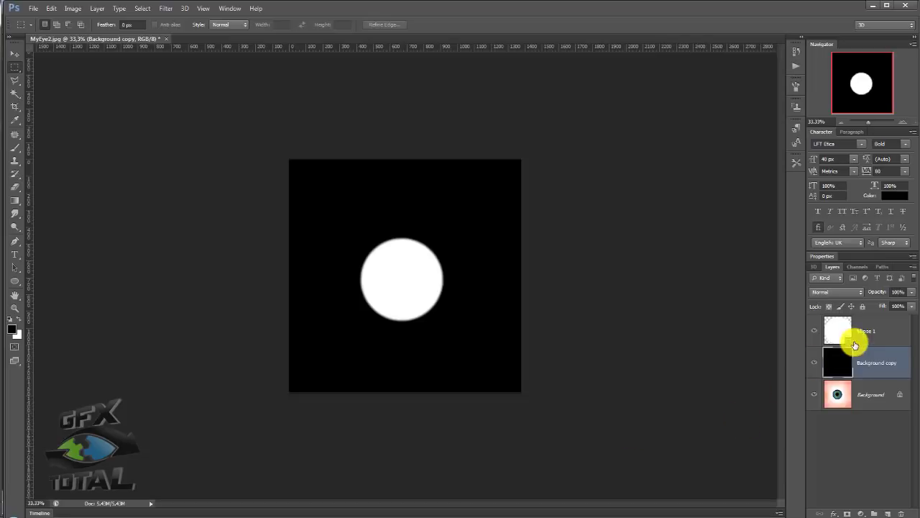
Step: Nudge the Ellipse 1 circle, test a small ellipse feathered to 65.4 px, then delete it
{"action": "left_click", "coordinate": [853, 332]}
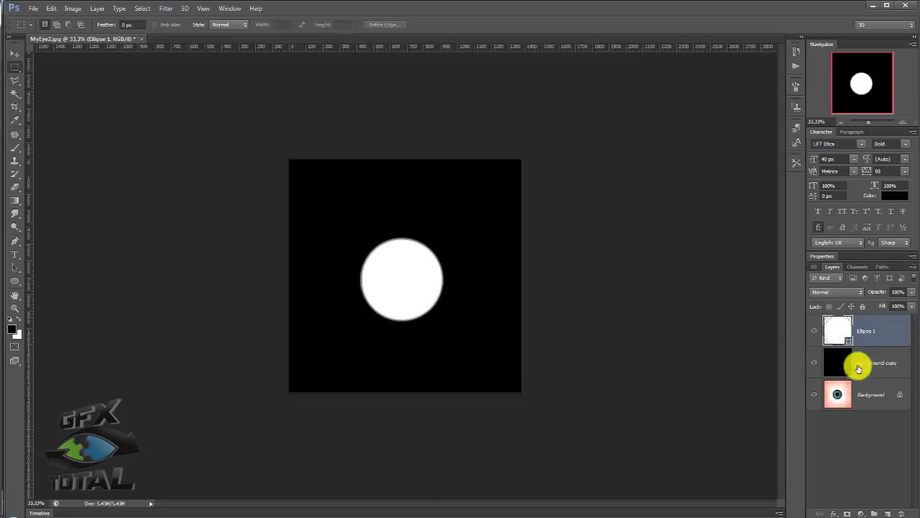
{"action": "left_click", "coordinate": [15, 54]}
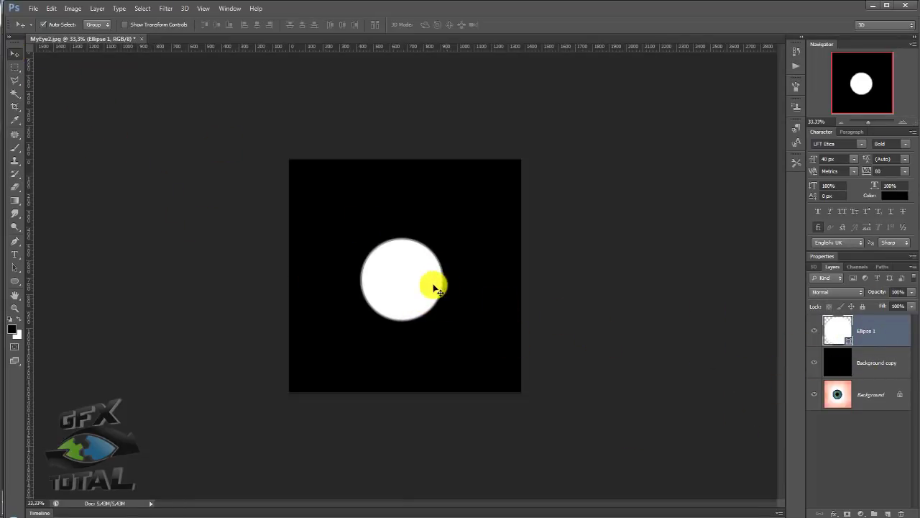
{"action": "mouse_move", "coordinate": [432, 281]}
{"action": "left_mouse_down"}
{"action": "mouse_move", "coordinate": [455, 296]}
{"action": "mouse_move", "coordinate": [431, 281]}
{"action": "left_mouse_up"}
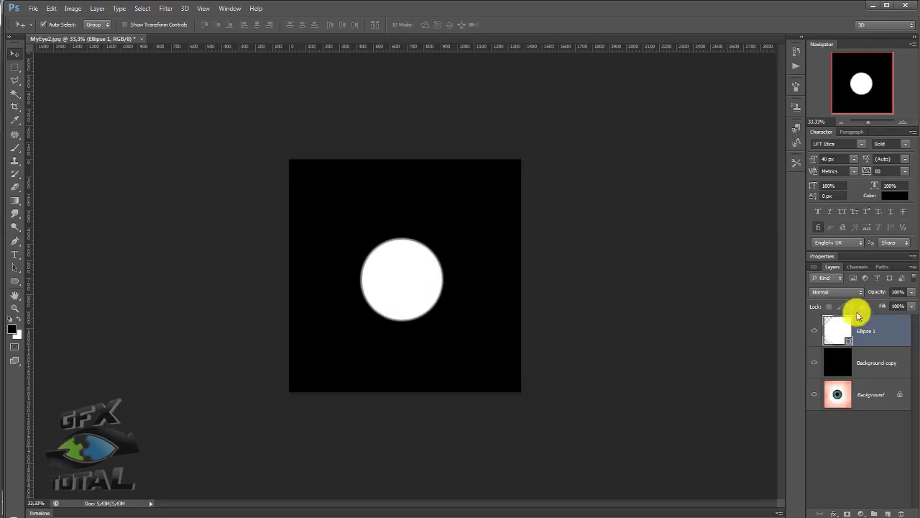
{"action": "left_click", "coordinate": [824, 256]}
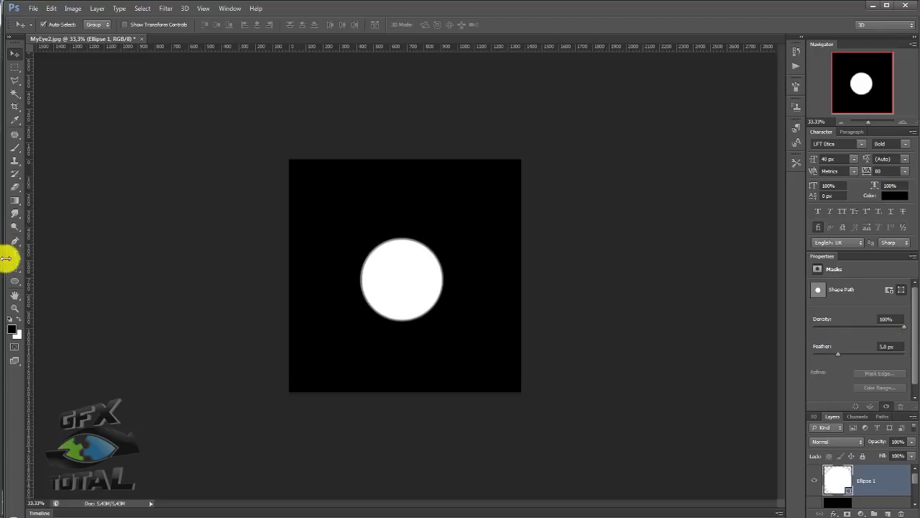
{"action": "left_click", "coordinate": [16, 282]}
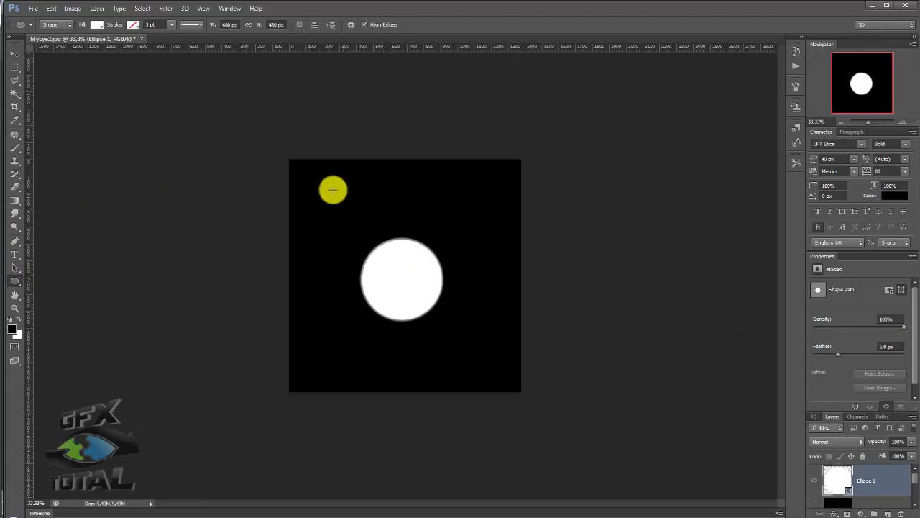
{"action": "left_click_drag", "start_coordinate": [335, 188], "coordinate": [375, 229]}
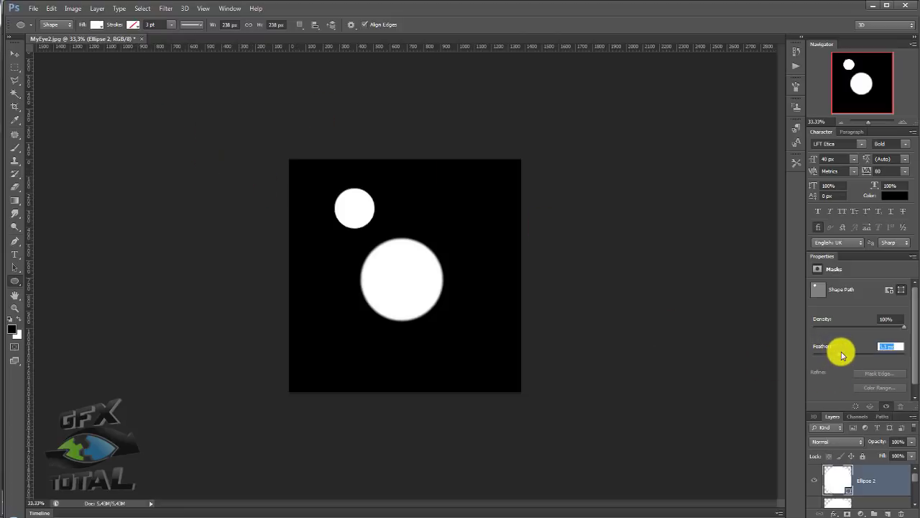
{"action": "left_click_drag", "start_coordinate": [855, 357], "coordinate": [863, 354]}
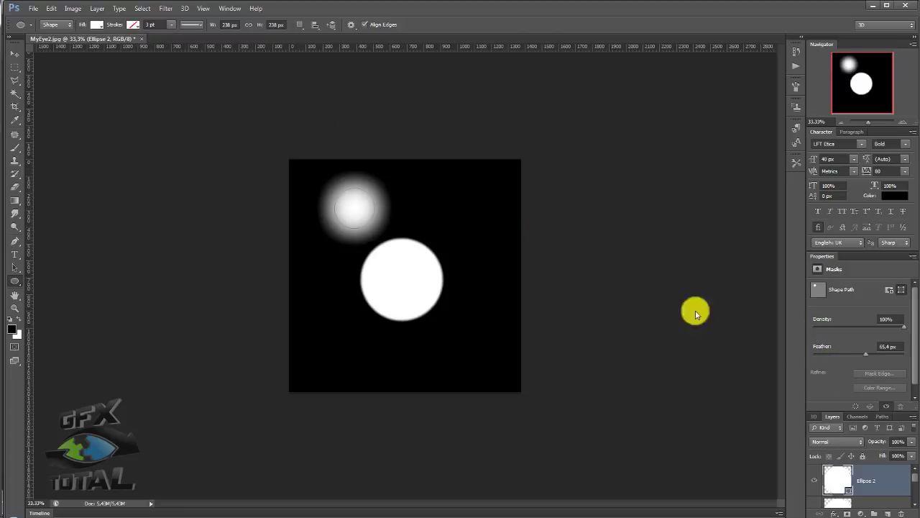
{"action": "left_click", "coordinate": [14, 54]}
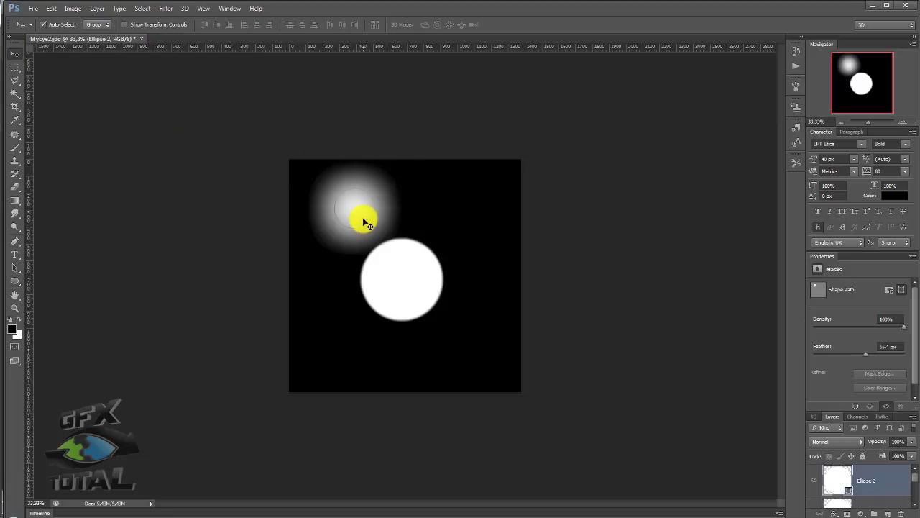
{"action": "key", "text": "Delete"}
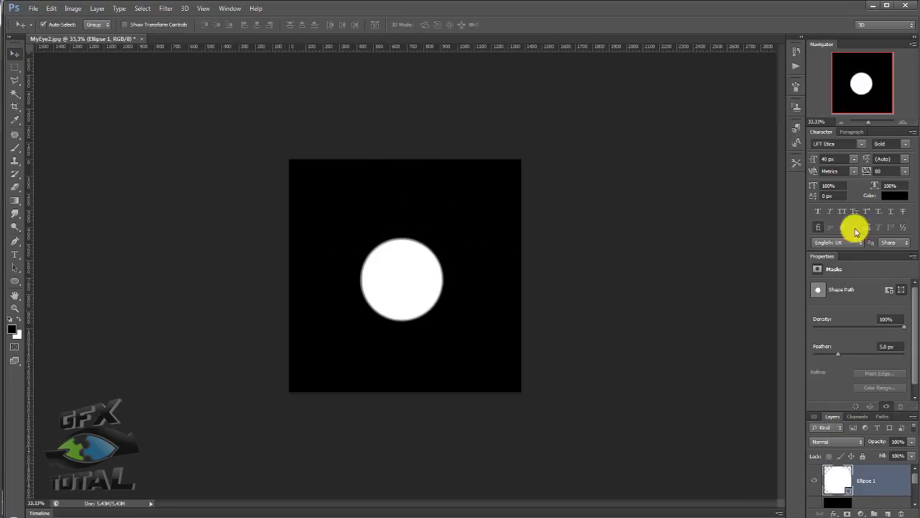
Step: Toggle the Ellipse 1 and Background copy visibility off, comparing against the eye texture
{"action": "double_click", "coordinate": [823, 256]}
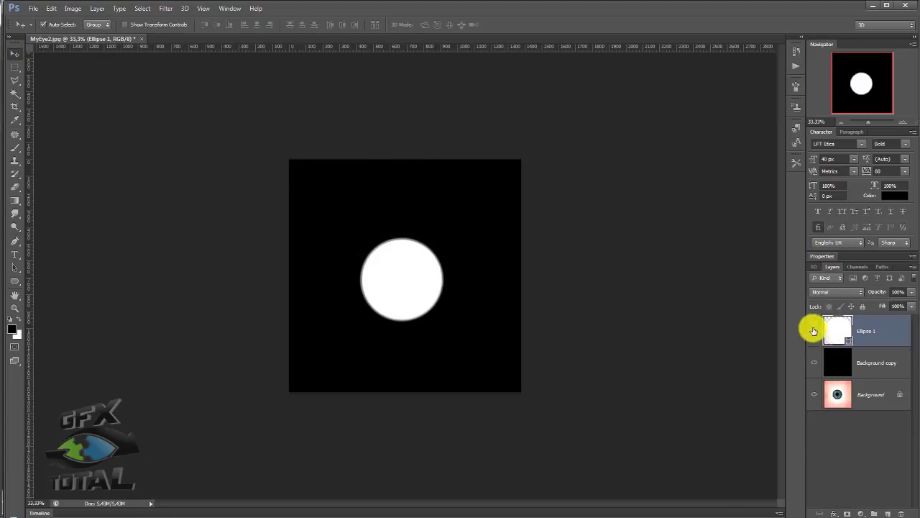
{"action": "left_click_drag", "start_coordinate": [813, 330], "coordinate": [815, 363]}
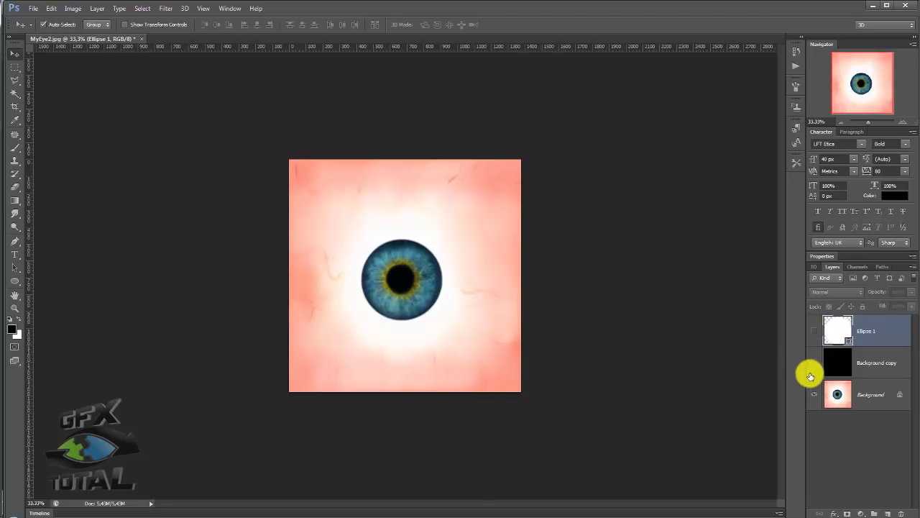
{"action": "mouse_move", "coordinate": [813, 330]}
{"action": "left_mouse_down"}
{"action": "mouse_move", "coordinate": [816, 363]}
{"action": "mouse_move", "coordinate": [814, 331]}
{"action": "left_mouse_up"}
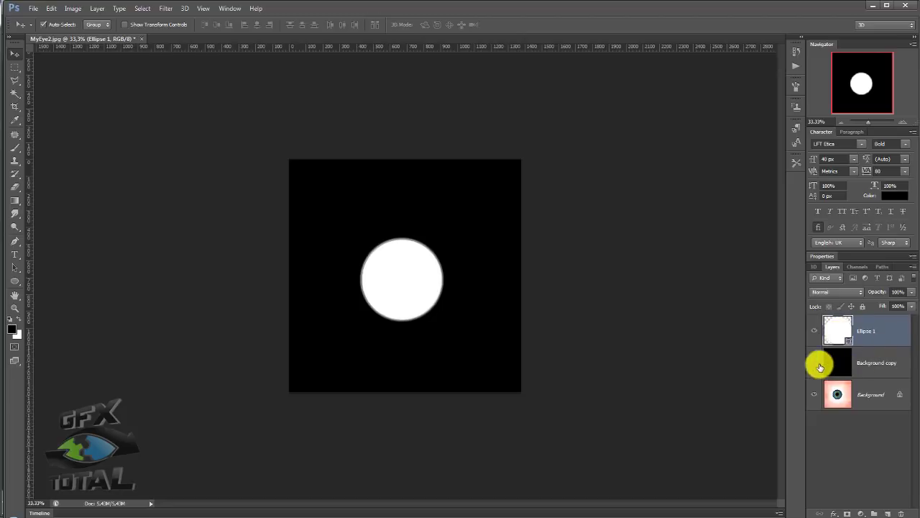
{"action": "left_click_drag", "start_coordinate": [815, 363], "coordinate": [814, 332]}
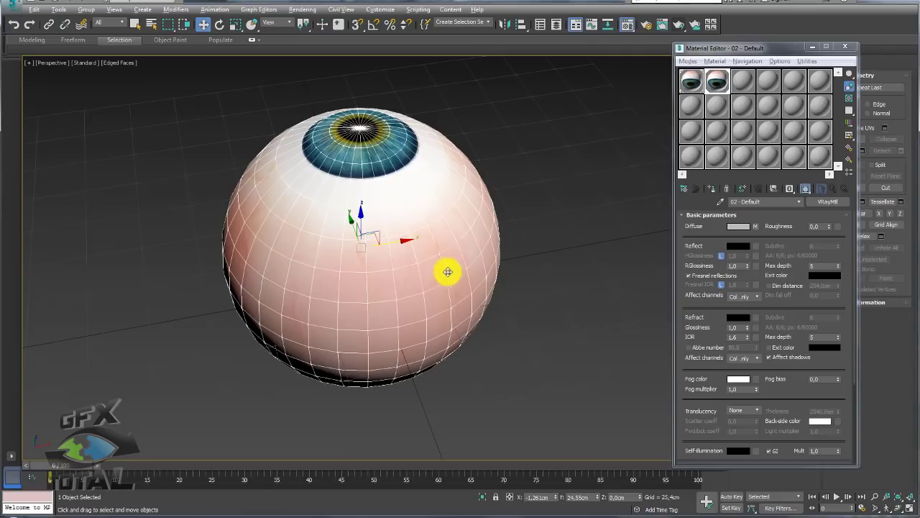
{"action": "middle_click_drag", "start_coordinate": [443, 269], "coordinate": [391, 173], "text": "alt"}
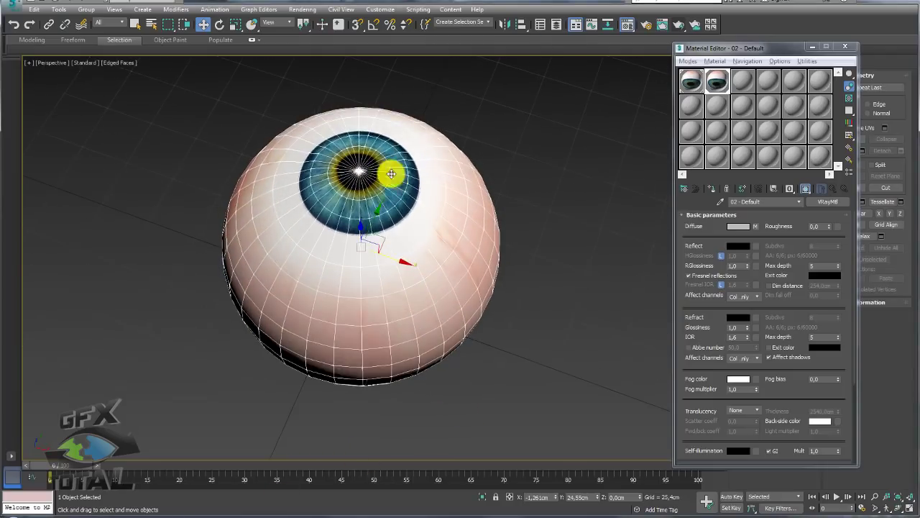
Step: Close the Material Editor and draw a small box beside the eyeball
{"action": "left_click", "coordinate": [694, 106]}
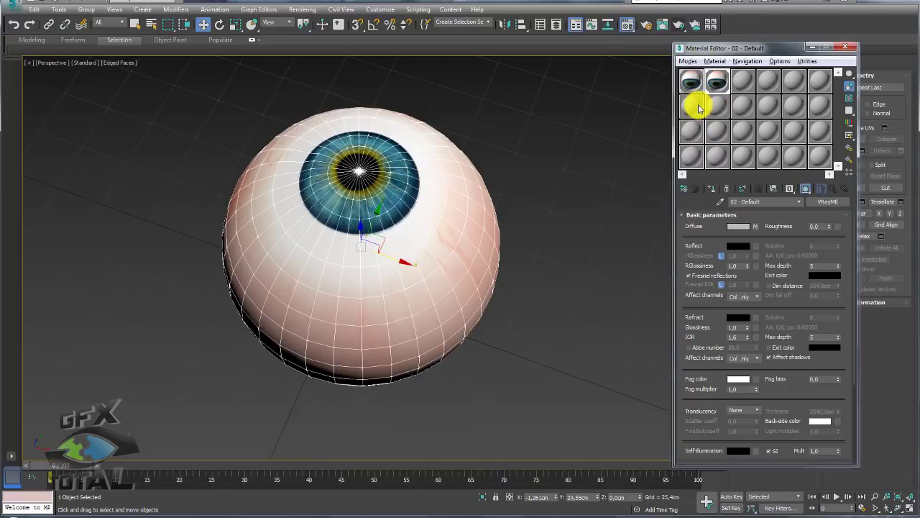
{"action": "left_click", "coordinate": [847, 49]}
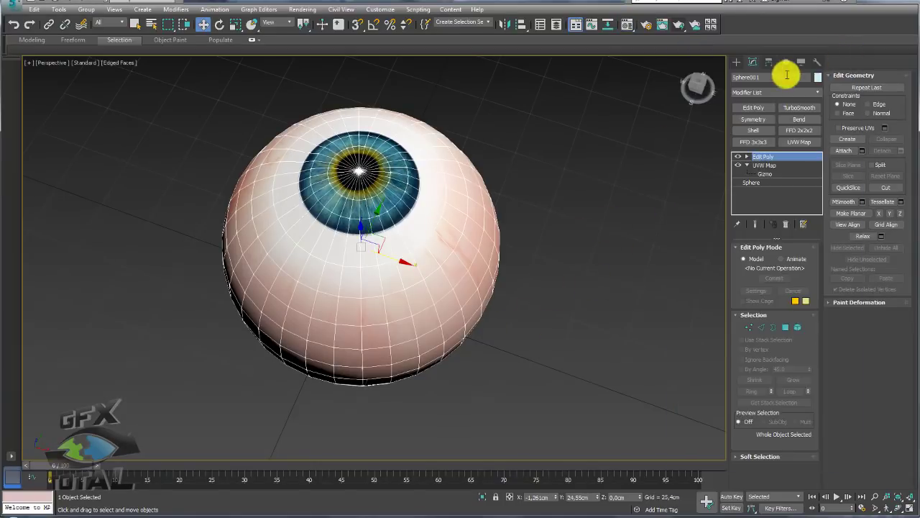
{"action": "left_click", "coordinate": [736, 61]}
{"action": "left_click", "coordinate": [755, 124]}
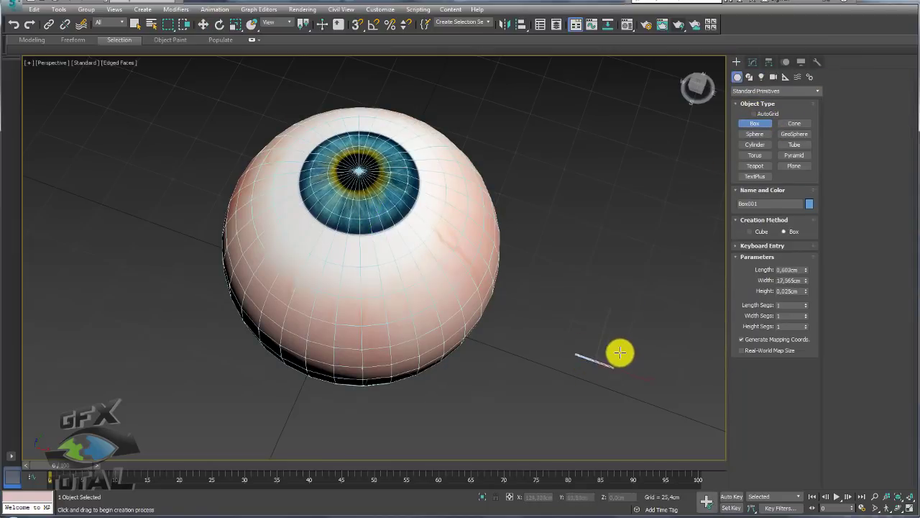
{"action": "left_click_drag", "start_coordinate": [575, 353], "coordinate": [624, 353]}
Step: Drag MyEye2_transp.jpg from Explorer onto the box as its texture, then minimize Explorer
{"action": "key", "text": "w"}
{"action": "middle_click_drag", "start_coordinate": [639, 291], "coordinate": [632, 322], "text": "alt"}
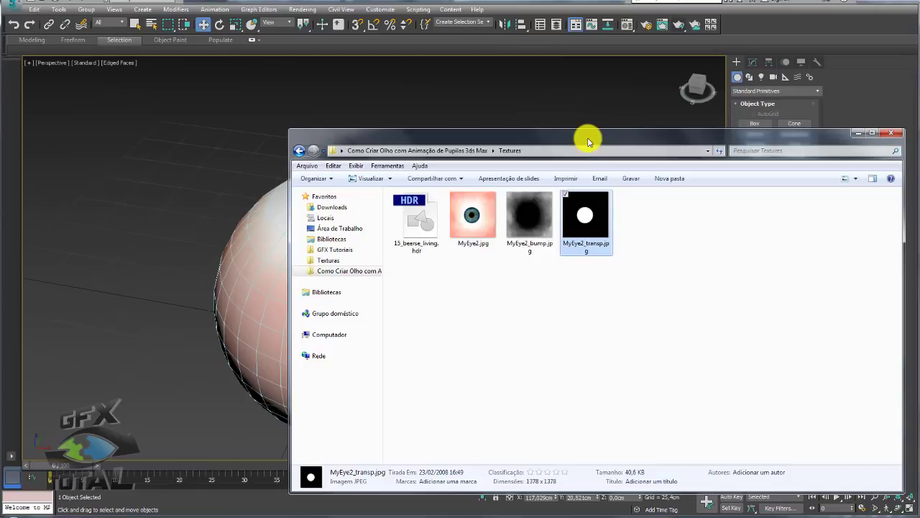
{"action": "left_click_drag", "start_coordinate": [588, 142], "coordinate": [639, 367]}
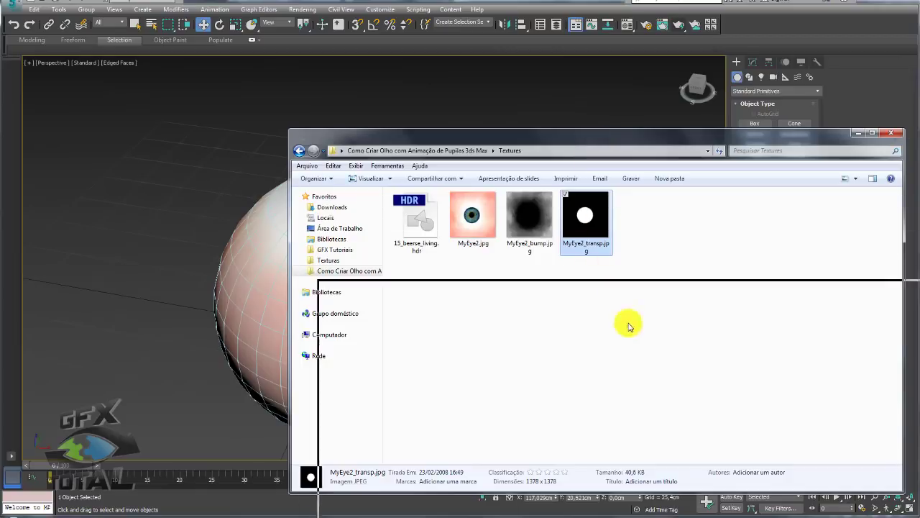
{"action": "left_click_drag", "start_coordinate": [637, 440], "coordinate": [609, 327]}
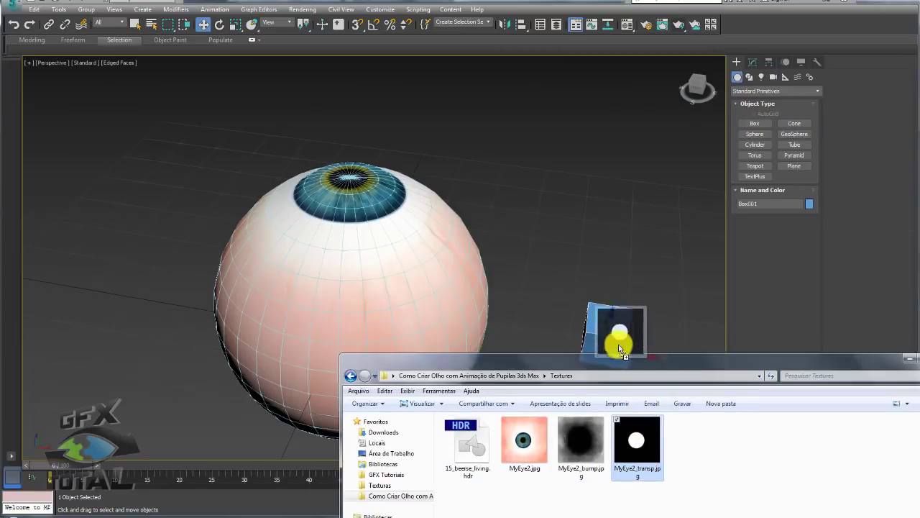
{"action": "left_click", "coordinate": [910, 357]}
{"action": "middle_click_drag", "start_coordinate": [657, 355], "coordinate": [621, 323]}
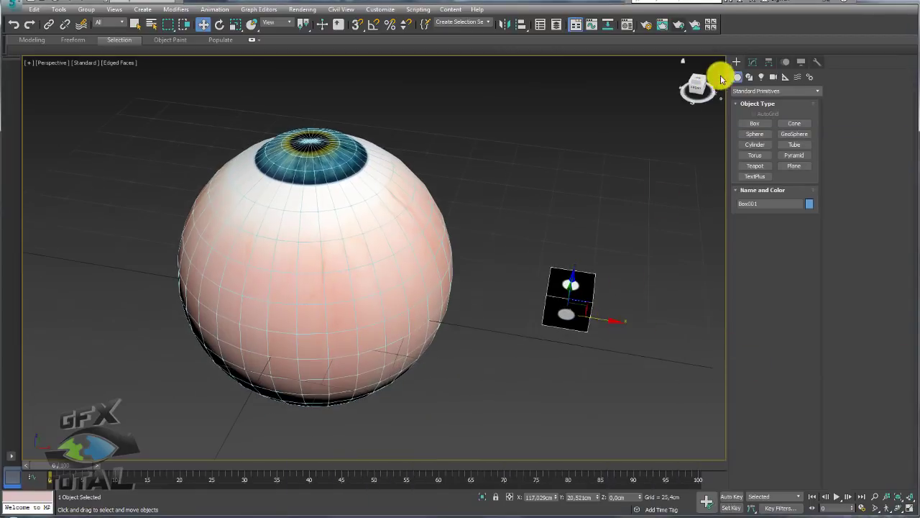
{"action": "left_click", "coordinate": [628, 24]}
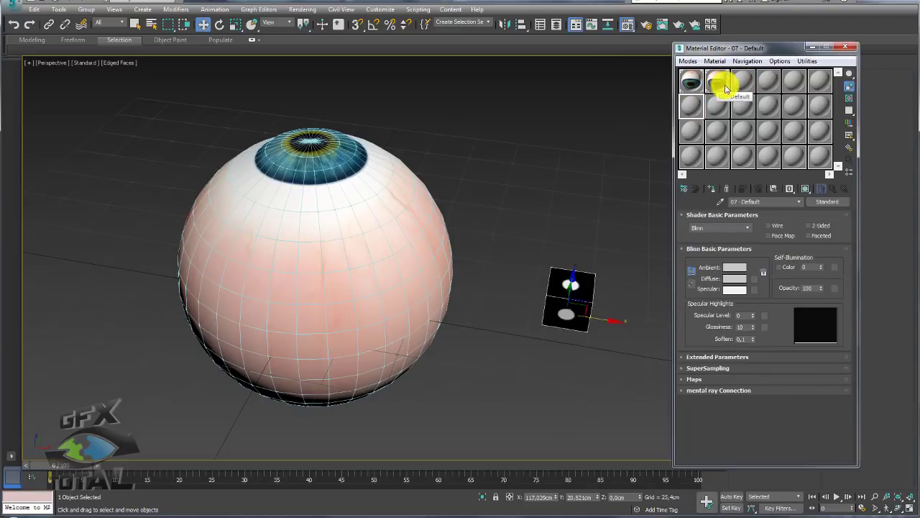
Step: Copy the box's MyEye2_transp.jpg Diffuse map and paste it into 02 - Default's Refract slot
{"action": "left_click", "coordinate": [720, 202]}
{"action": "left_click", "coordinate": [568, 302]}
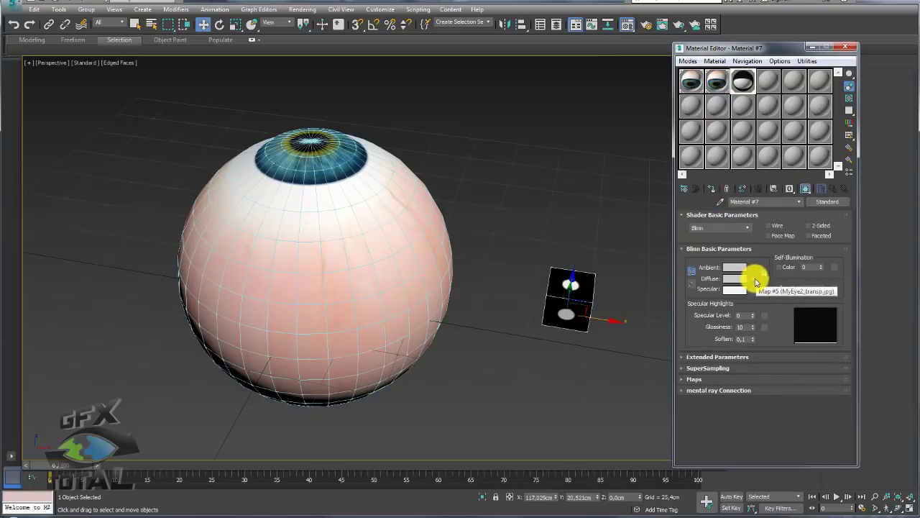
{"action": "right_click", "coordinate": [756, 282]}
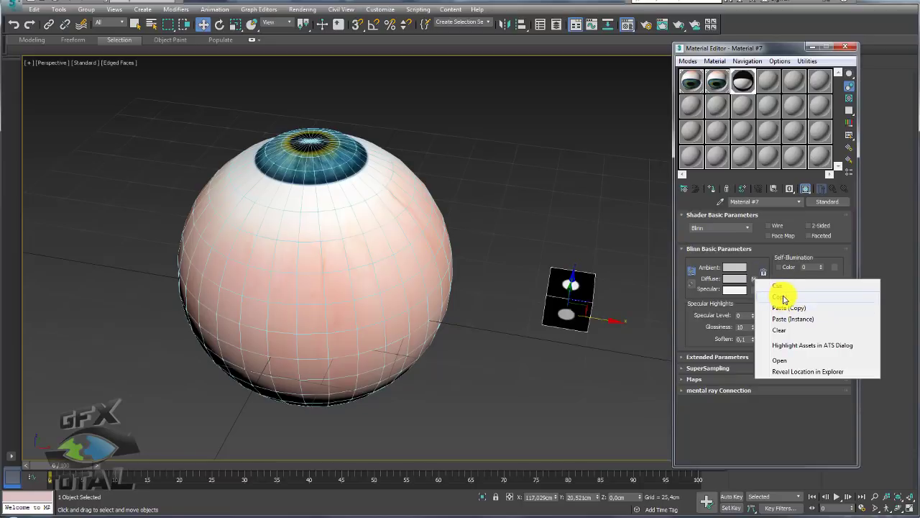
{"action": "left_click", "coordinate": [783, 298]}
{"action": "left_click", "coordinate": [715, 84]}
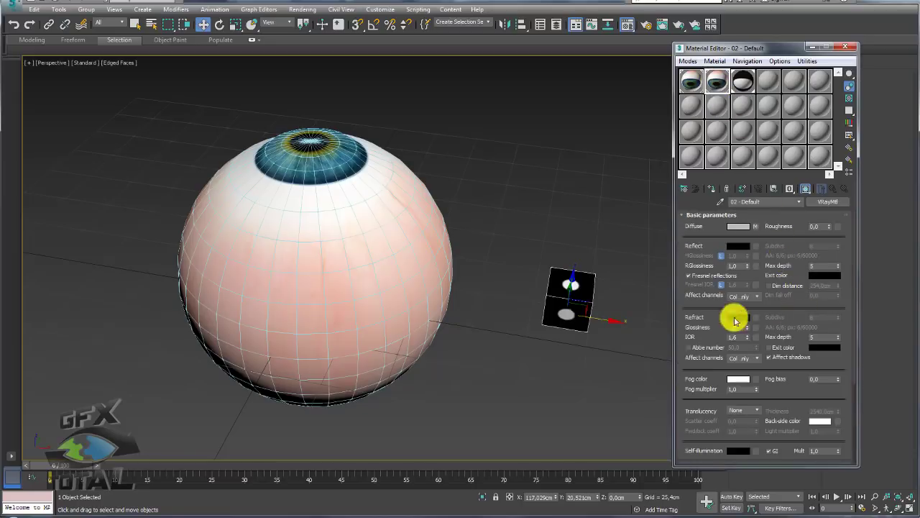
{"action": "mouse_move", "coordinate": [700, 314]}
{"action": "left_mouse_down"}
{"action": "mouse_move", "coordinate": [701, 268]}
{"action": "mouse_move", "coordinate": [817, 261]}
{"action": "mouse_move", "coordinate": [848, 281]}
{"action": "mouse_move", "coordinate": [848, 314]}
{"action": "mouse_move", "coordinate": [684, 324]}
{"action": "mouse_move", "coordinate": [673, 257]}
{"action": "left_mouse_up"}
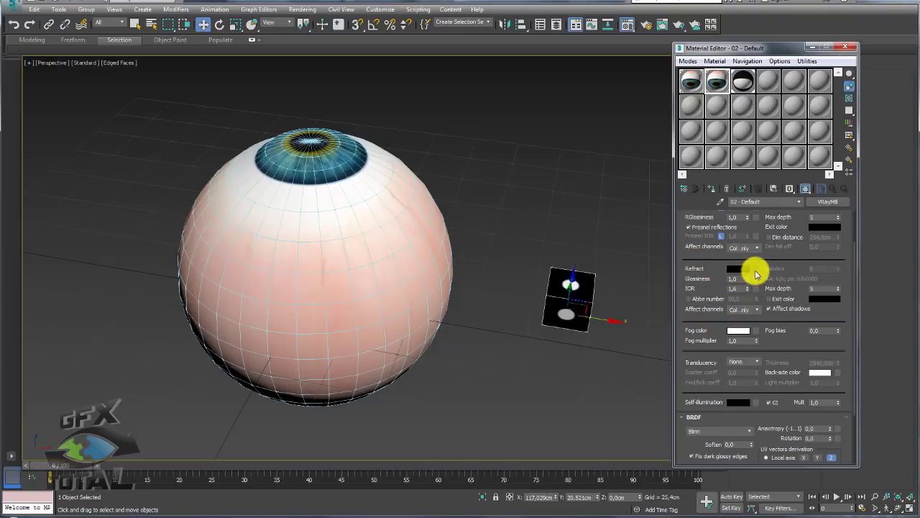
{"action": "right_click", "coordinate": [756, 270]}
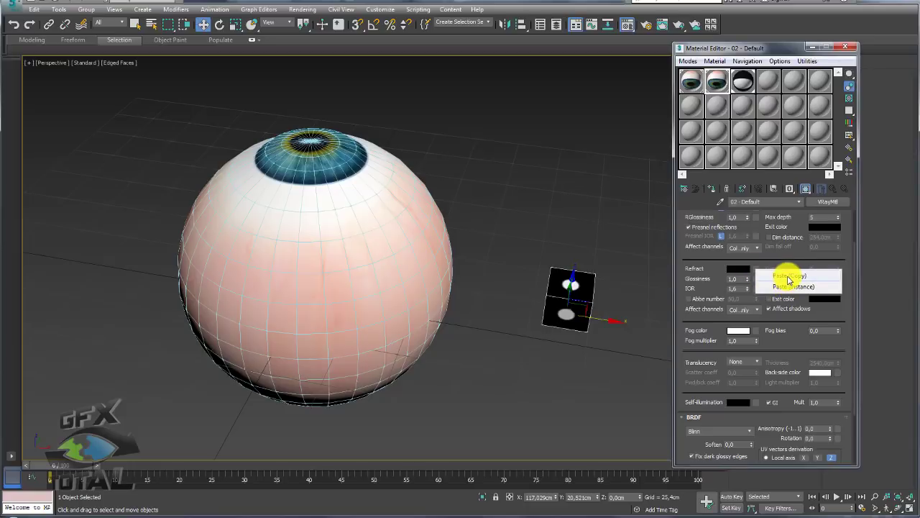
{"action": "left_click", "coordinate": [787, 277]}
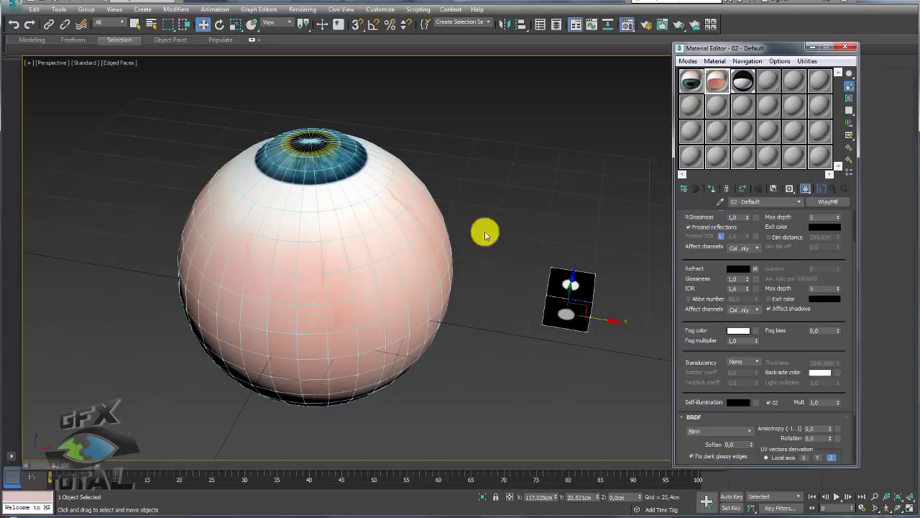
{"action": "scroll", "coordinate": [596, 299], "scroll_direction": "up", "scroll_amount": 5}
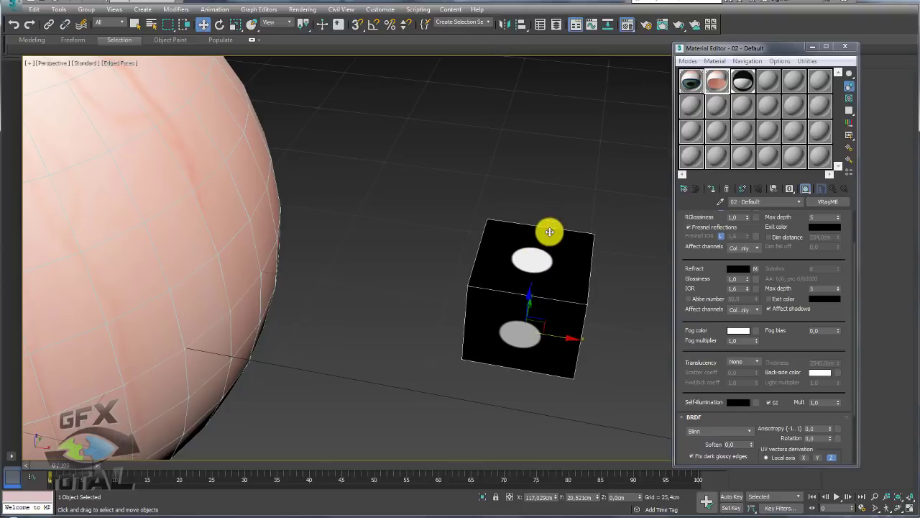
{"action": "middle_click_drag", "start_coordinate": [468, 261], "coordinate": [647, 192], "text": "alt"}
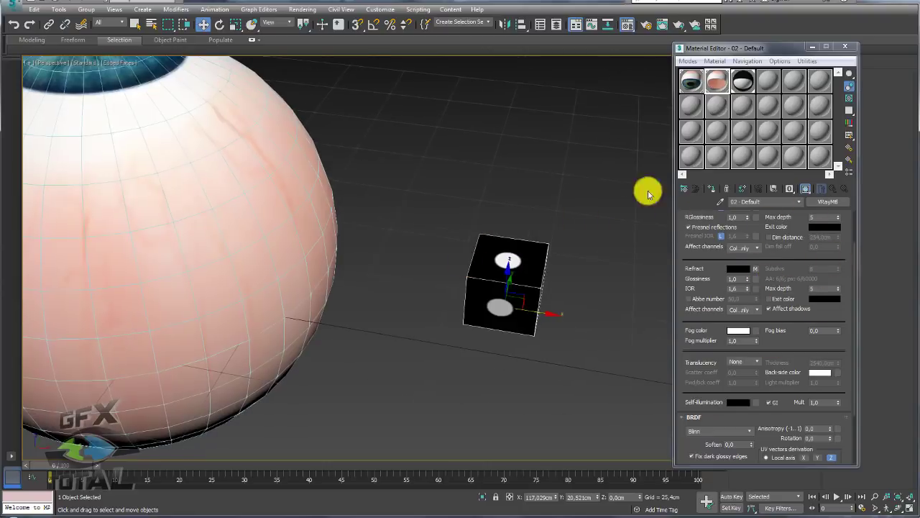
{"action": "double_click", "coordinate": [716, 85]}
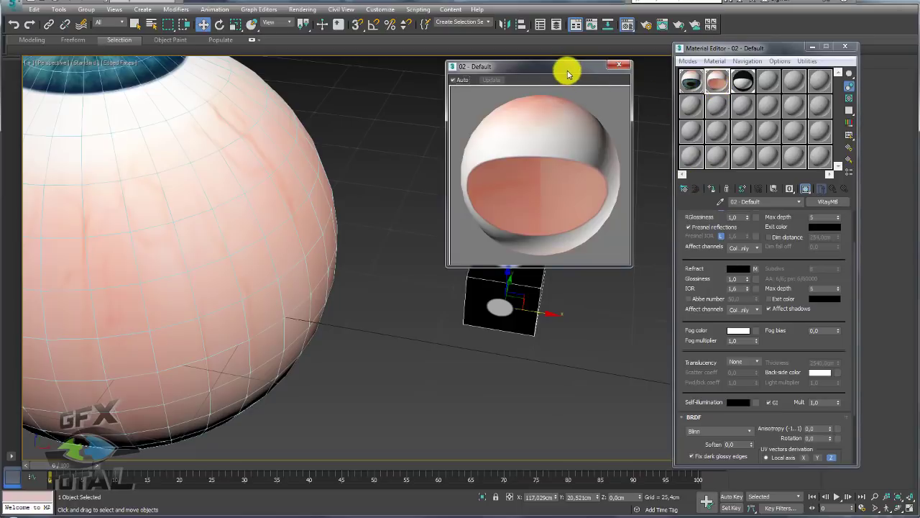
{"action": "left_click_drag", "start_coordinate": [565, 69], "coordinate": [449, 48]}
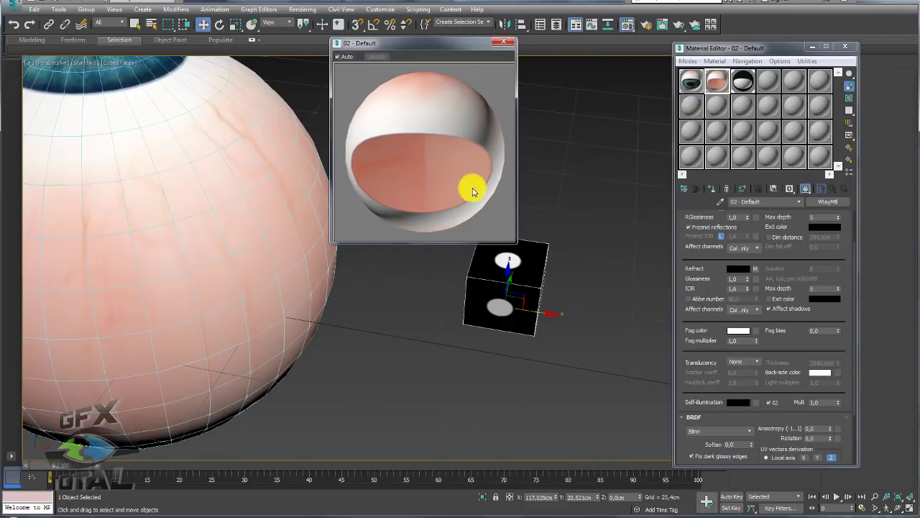
{"action": "mouse_move", "coordinate": [235, 185]}
{"action": "middle_mouse_down", "text": "alt"}
{"action": "mouse_move", "coordinate": [247, 257]}
{"action": "mouse_move", "coordinate": [277, 206]}
{"action": "middle_mouse_up", "text": "alt"}
{"action": "mouse_move", "coordinate": [160, 230]}
{"action": "middle_mouse_down", "text": "alt"}
{"action": "mouse_move", "coordinate": [240, 218]}
{"action": "mouse_move", "coordinate": [302, 180]}
{"action": "middle_mouse_up", "text": "alt"}
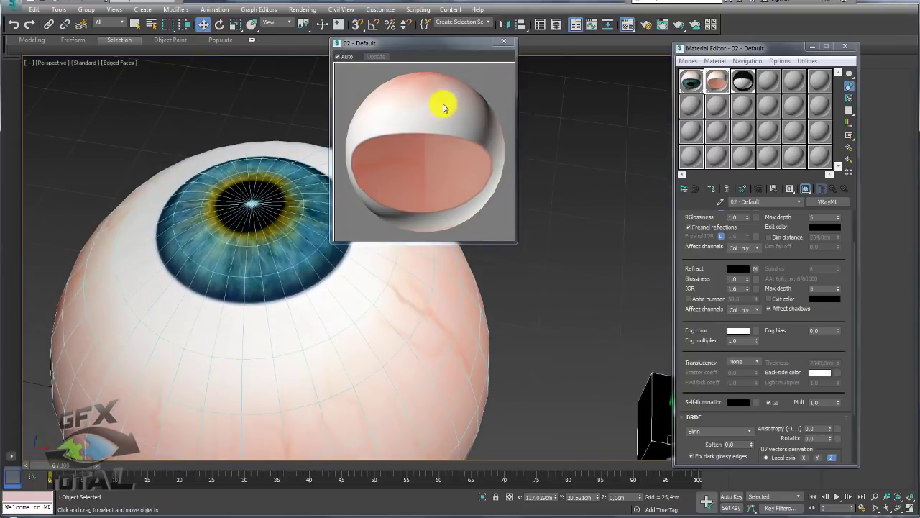
{"action": "left_click_drag", "start_coordinate": [439, 45], "coordinate": [541, 52]}
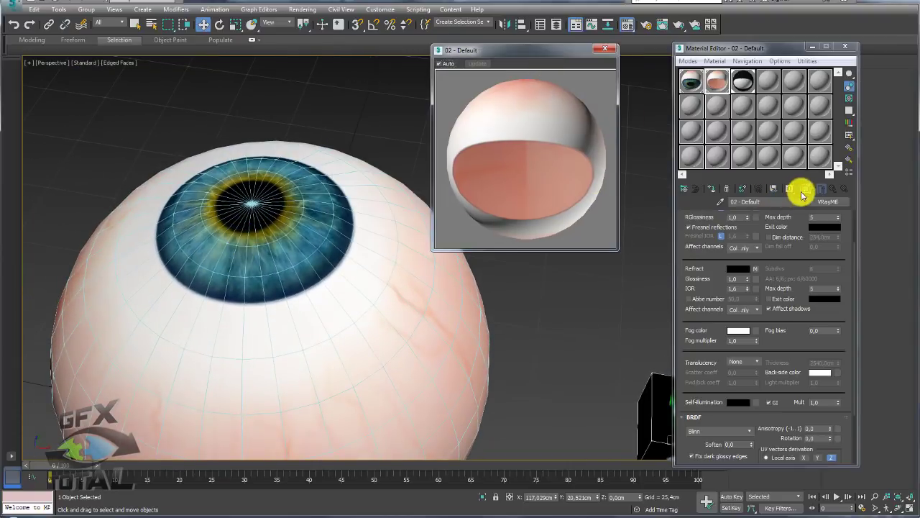
{"action": "left_click", "coordinate": [802, 195]}
{"action": "left_click", "coordinate": [806, 190]}
{"action": "middle_click_drag", "start_coordinate": [448, 204], "coordinate": [520, 137], "text": "alt"}
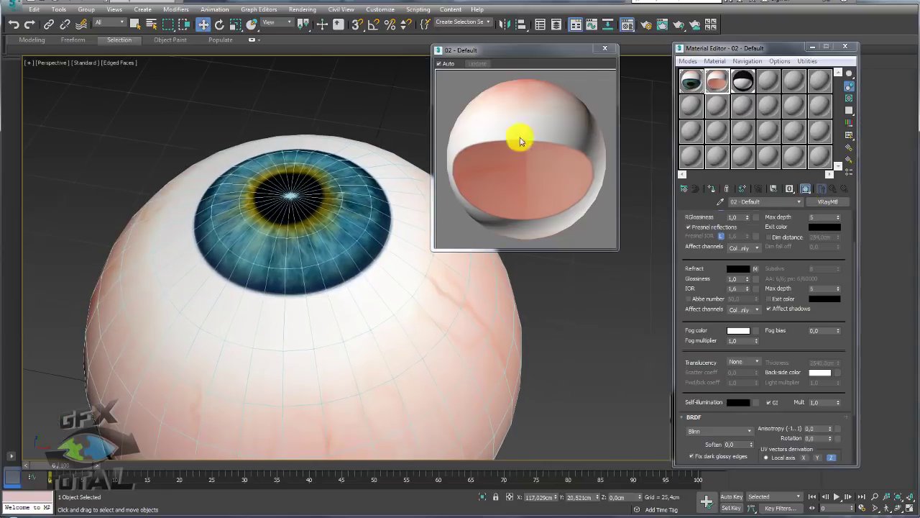
{"action": "left_click", "coordinate": [680, 24]}
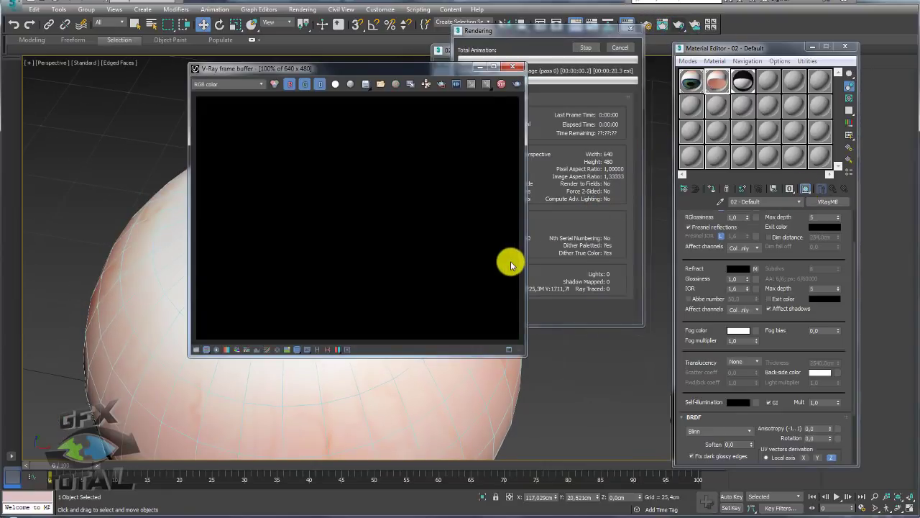
{"action": "left_click", "coordinate": [620, 47]}
{"action": "left_click", "coordinate": [513, 67]}
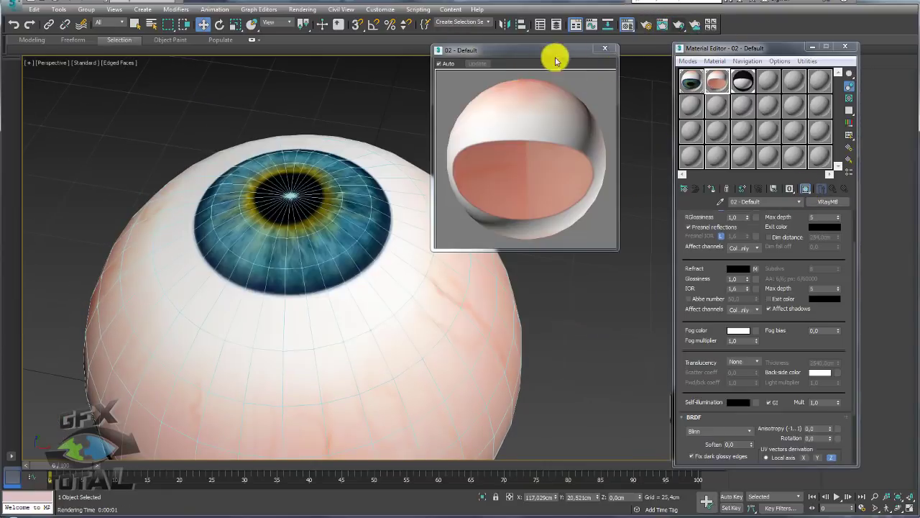
{"action": "left_click", "coordinate": [604, 50]}
{"action": "scroll", "coordinate": [573, 134], "scroll_direction": "down", "scroll_amount": 2}
{"action": "scroll", "coordinate": [573, 134], "scroll_direction": "down", "scroll_amount": 4}
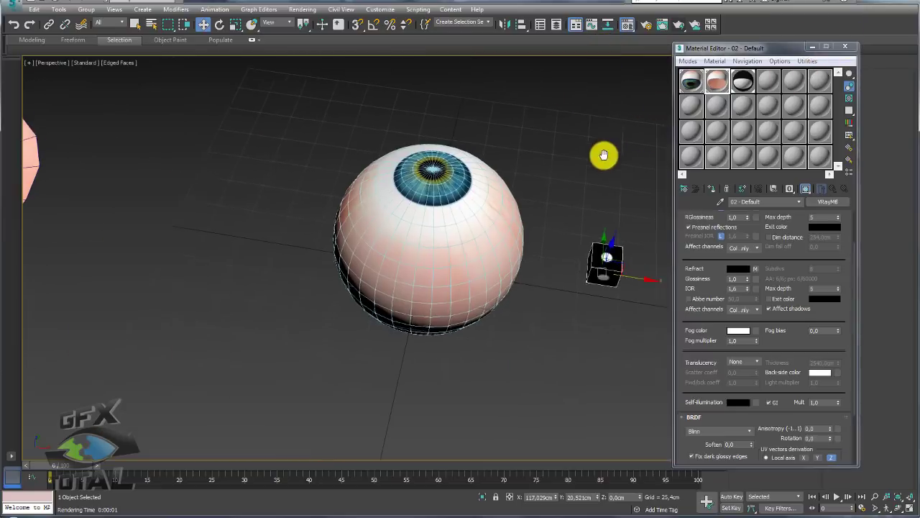
Step: Create a VRay plane light beside the eyeball and rotate it to face the eye
{"action": "middle_click_drag", "start_coordinate": [602, 154], "coordinate": [481, 183]}
{"action": "left_click", "coordinate": [846, 47]}
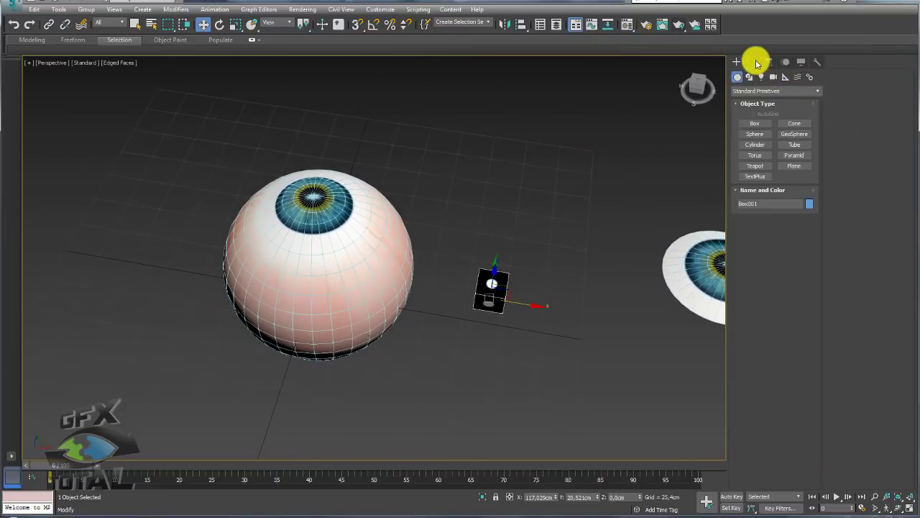
{"action": "left_click", "coordinate": [760, 77]}
{"action": "left_click", "coordinate": [766, 90]}
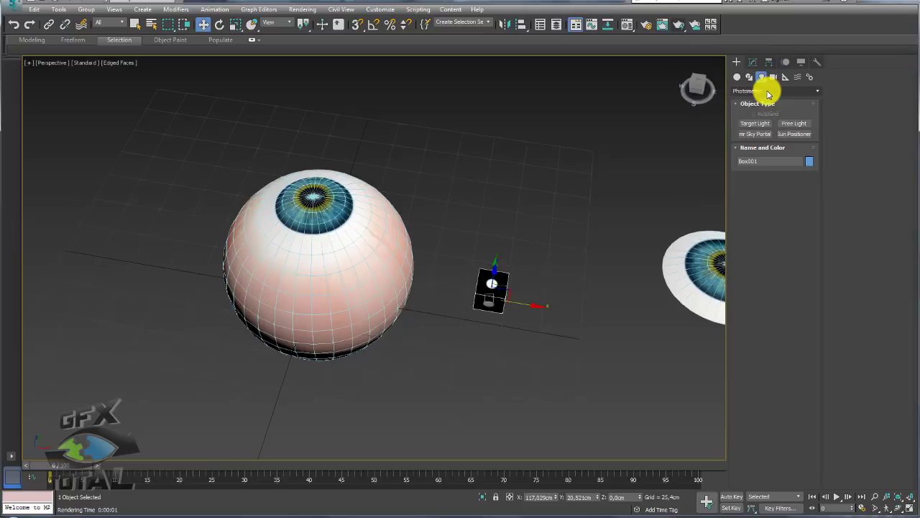
{"action": "left_click", "coordinate": [752, 121]}
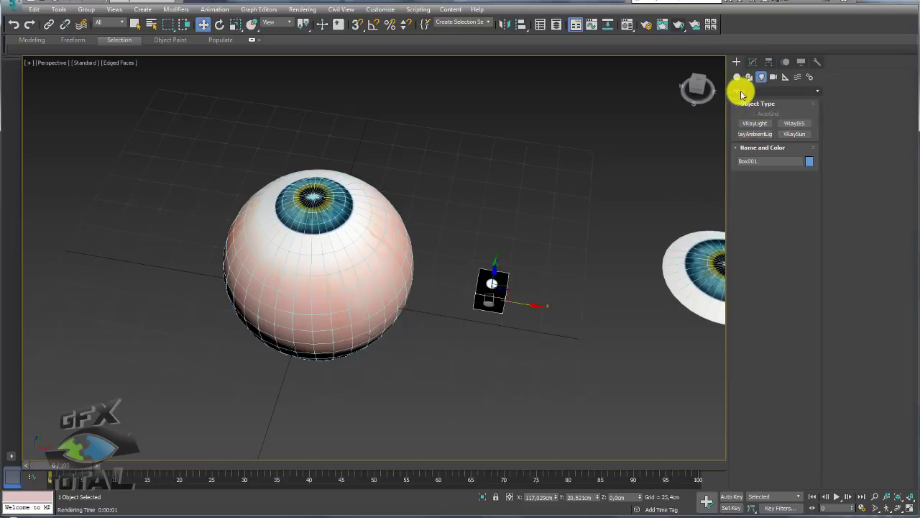
{"action": "left_click", "coordinate": [762, 128]}
{"action": "scroll", "coordinate": [596, 177], "scroll_direction": "down", "scroll_amount": 5}
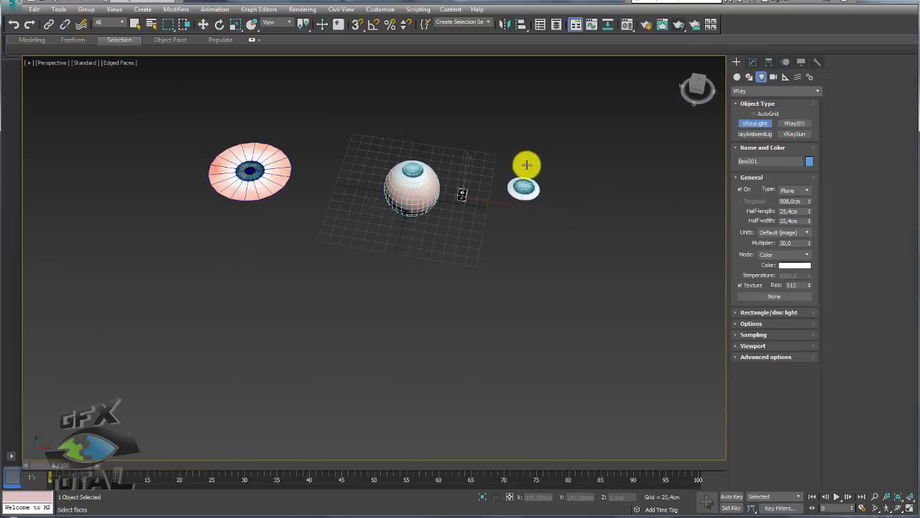
{"action": "left_click_drag", "start_coordinate": [571, 136], "coordinate": [699, 269]}
{"action": "middle_click_drag", "start_coordinate": [699, 269], "coordinate": [551, 324]}
{"action": "key", "text": "e"}
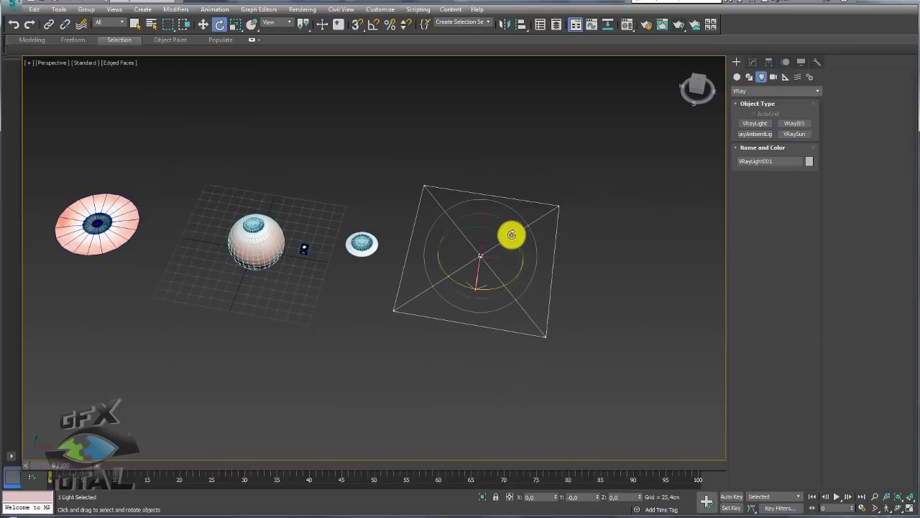
{"action": "mouse_move", "coordinate": [505, 234]}
{"action": "left_mouse_down"}
{"action": "mouse_move", "coordinate": [551, 252]}
{"action": "mouse_move", "coordinate": [536, 280]}
{"action": "left_mouse_up"}
Step: Move the VRayLight up above the eye and set its Multiplier to 5
{"action": "key", "text": "w"}
{"action": "middle_click_drag", "start_coordinate": [536, 279], "coordinate": [513, 234], "text": "alt"}
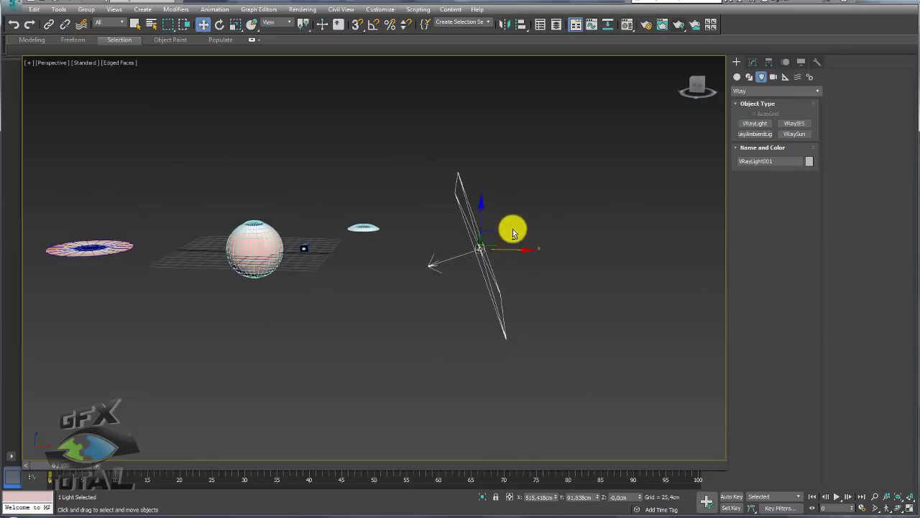
{"action": "left_click_drag", "start_coordinate": [497, 225], "coordinate": [517, 121]}
{"action": "left_click", "coordinate": [753, 62]}
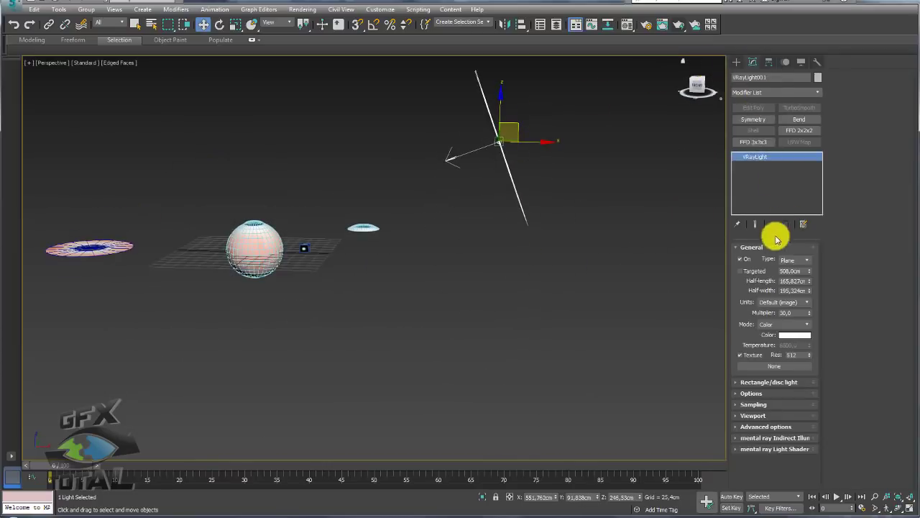
{"action": "double_click", "coordinate": [791, 312]}
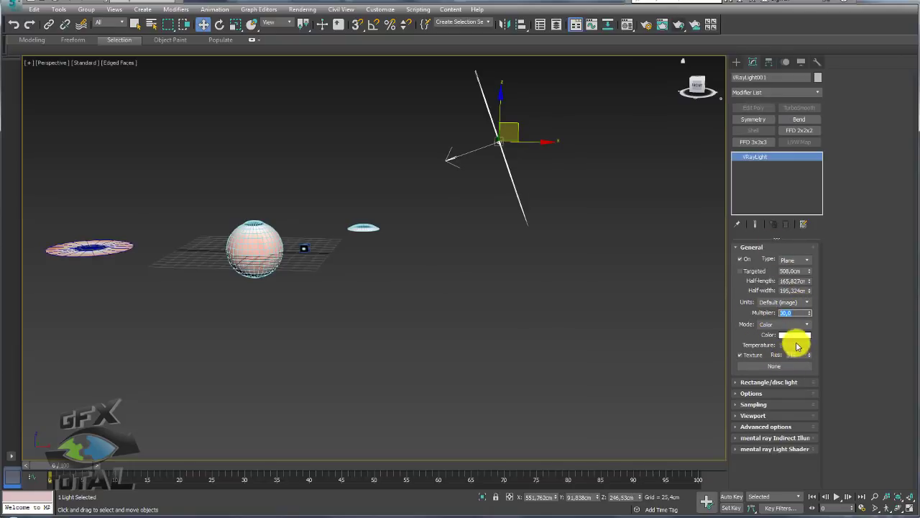
{"action": "type", "text": "5"}
{"action": "key", "text": "Return"}
{"action": "mouse_move", "coordinate": [529, 282]}
{"action": "middle_mouse_down", "text": "alt"}
{"action": "mouse_move", "coordinate": [417, 238]}
{"action": "mouse_move", "coordinate": [535, 198]}
{"action": "mouse_move", "coordinate": [553, 223]}
{"action": "mouse_move", "coordinate": [472, 174]}
{"action": "middle_mouse_up", "text": "alt"}
{"action": "scroll", "coordinate": [403, 240], "scroll_direction": "up", "scroll_amount": 4}
Step: Render a quick V-Ray test of the plane-lit eyeball, then close the frame buffer
{"action": "scroll", "coordinate": [473, 175], "scroll_direction": "up", "scroll_amount": 3}
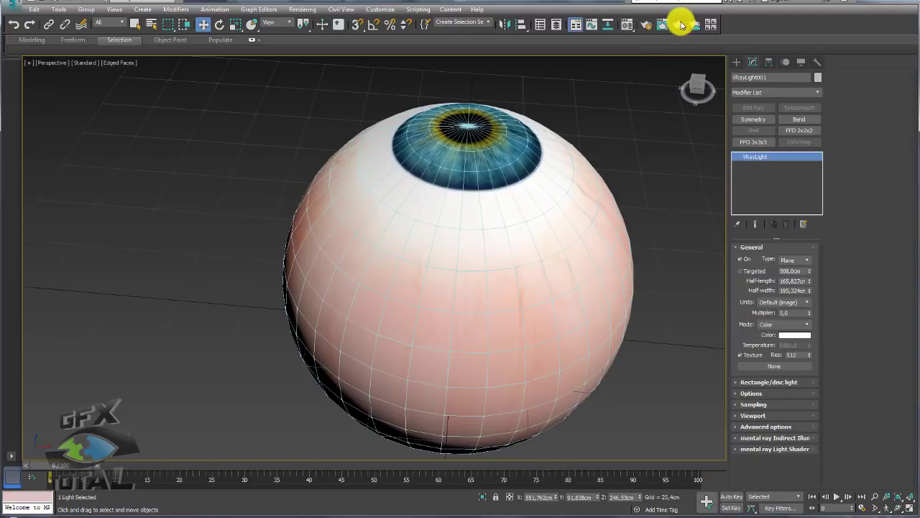
{"action": "left_click", "coordinate": [681, 25]}
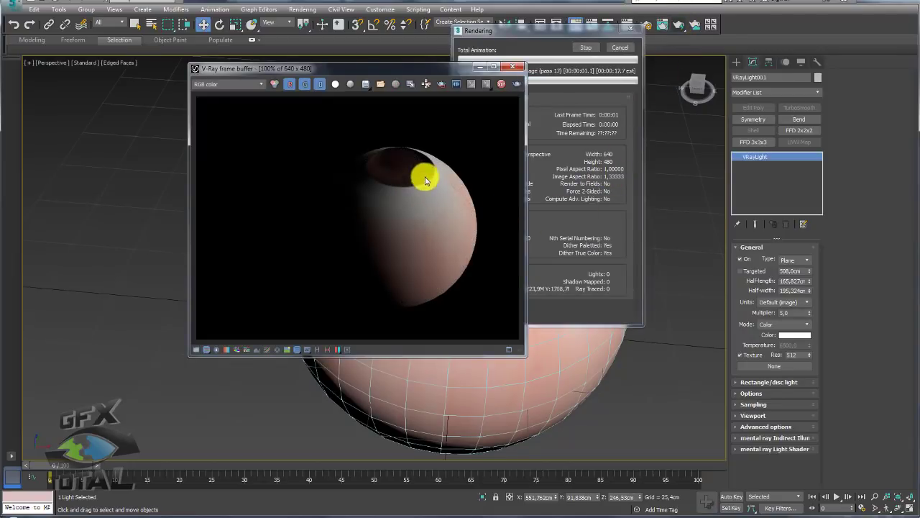
{"action": "mouse_move", "coordinate": [372, 176]}
{"action": "left_mouse_down"}
{"action": "mouse_move", "coordinate": [411, 187]}
{"action": "mouse_move", "coordinate": [417, 150]}
{"action": "mouse_move", "coordinate": [366, 170]}
{"action": "left_mouse_up"}
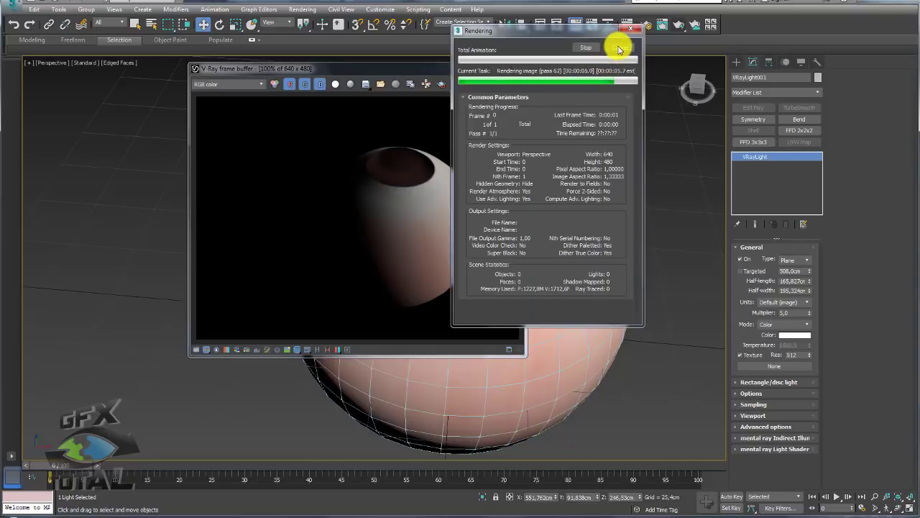
{"action": "left_click", "coordinate": [513, 67]}
Step: Shift-drag an instanced copy of the VRayLight to the left and rotate it toward the eye
{"action": "scroll", "coordinate": [596, 175], "scroll_direction": "down", "scroll_amount": 5}
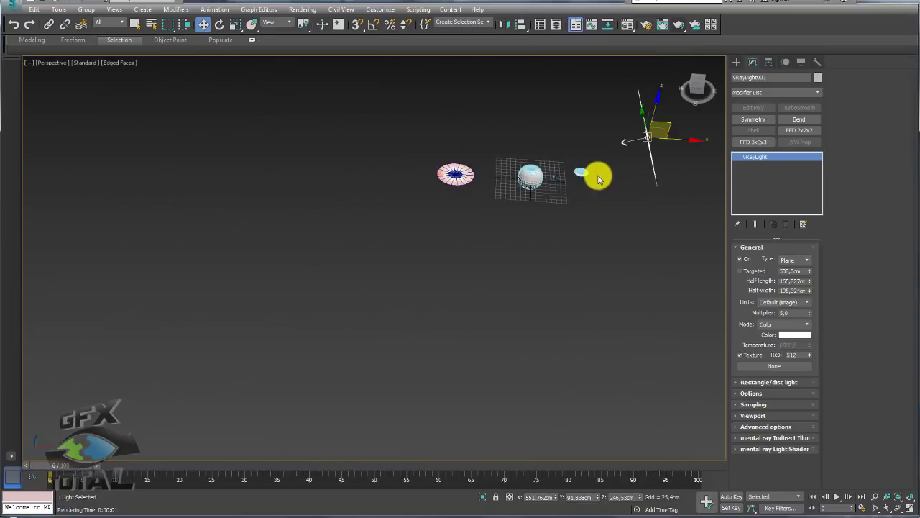
{"action": "scroll", "coordinate": [598, 171], "scroll_direction": "up", "scroll_amount": 2}
{"action": "left_click_drag", "start_coordinate": [626, 171], "coordinate": [443, 159], "text": "shift"}
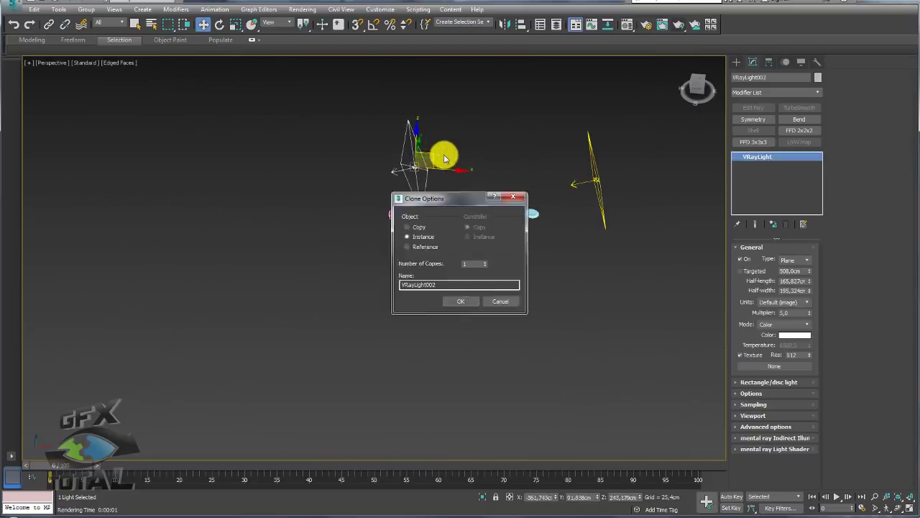
{"action": "left_click", "coordinate": [461, 301]}
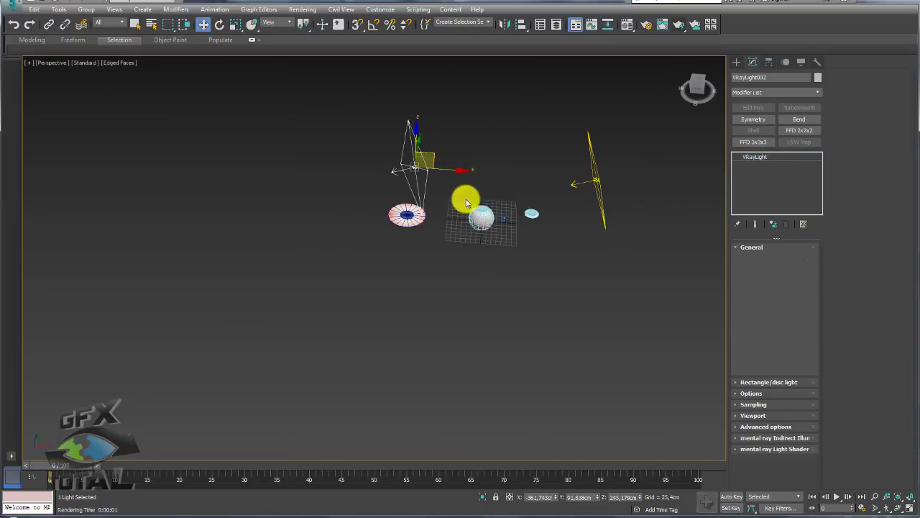
{"action": "key", "text": "e"}
{"action": "mouse_move", "coordinate": [450, 150]}
{"action": "left_mouse_down"}
{"action": "mouse_move", "coordinate": [350, 90]}
{"action": "mouse_move", "coordinate": [316, 81]}
{"action": "left_mouse_up"}
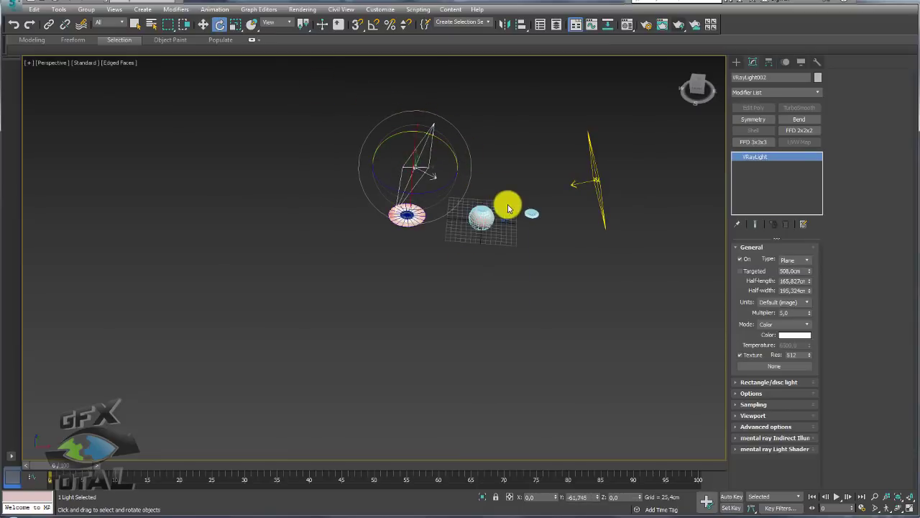
{"action": "scroll", "coordinate": [489, 211], "scroll_direction": "up", "scroll_amount": 5}
{"action": "mouse_move", "coordinate": [489, 211]}
{"action": "middle_mouse_down", "text": "alt"}
{"action": "mouse_move", "coordinate": [473, 274]}
{"action": "mouse_move", "coordinate": [479, 189]}
{"action": "middle_mouse_up", "text": "alt"}
{"action": "left_click", "coordinate": [470, 222]}
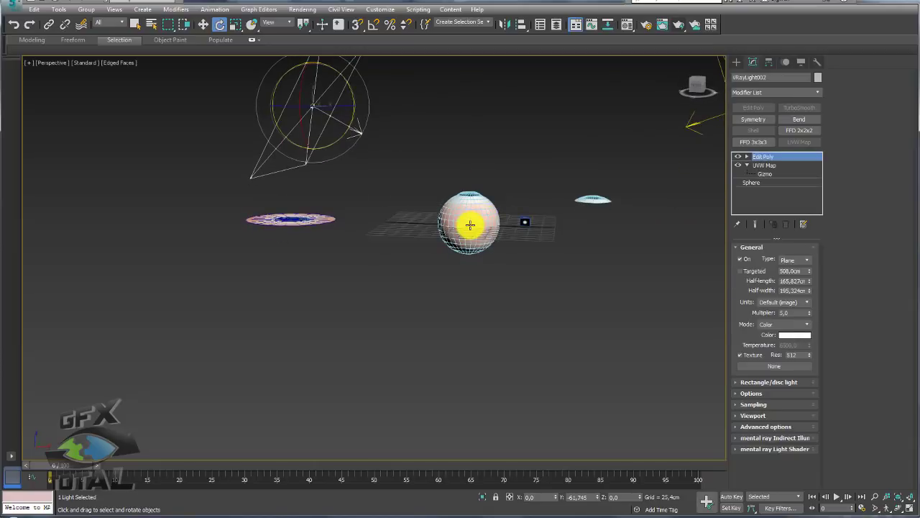
Step: Frame the eye sphere and select the iris disc Object001
{"action": "key", "text": "z"}
{"action": "middle_click_drag", "start_coordinate": [581, 203], "coordinate": [409, 189]}
{"action": "left_click", "coordinate": [647, 177]}
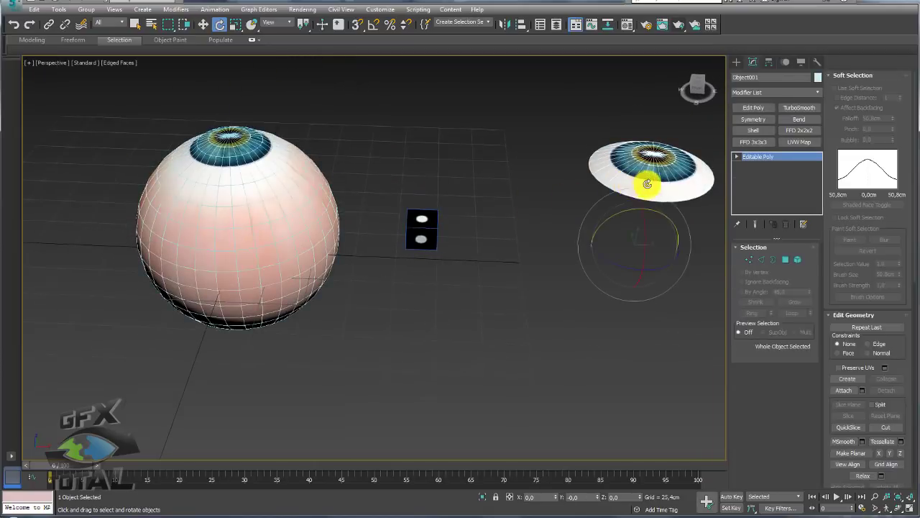
{"action": "middle_click_drag", "start_coordinate": [647, 177], "coordinate": [509, 165]}
{"action": "scroll", "coordinate": [510, 164], "scroll_direction": "up", "scroll_amount": 5}
{"action": "scroll", "coordinate": [592, 194], "scroll_direction": "up", "scroll_amount": 3}
{"action": "scroll", "coordinate": [592, 216], "scroll_direction": "down", "scroll_amount": 8}
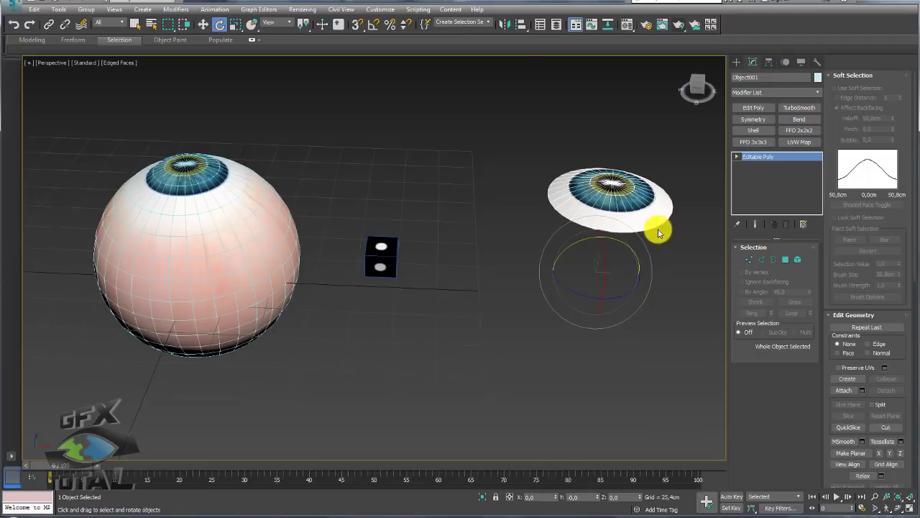
Step: Uniformly scale the iris disc down to about 98% and switch to Vertex editing
{"action": "key", "text": "r"}
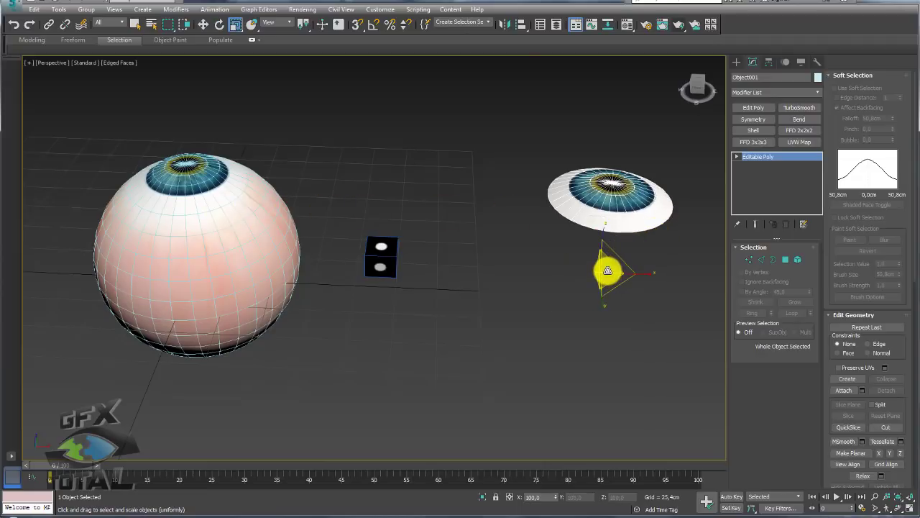
{"action": "left_click_drag", "start_coordinate": [607, 271], "coordinate": [607, 272]}
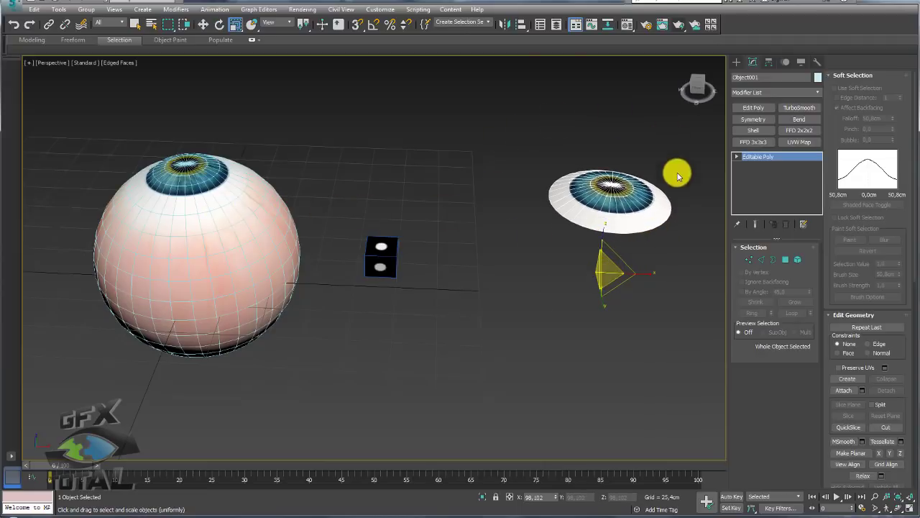
{"action": "middle_click_drag", "start_coordinate": [460, 179], "coordinate": [505, 172]}
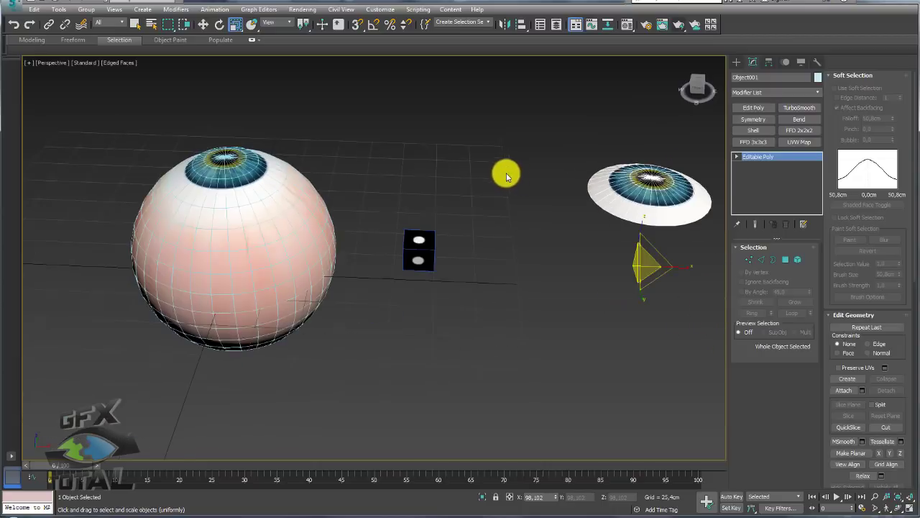
{"action": "left_click", "coordinate": [750, 260]}
{"action": "scroll", "coordinate": [647, 183], "scroll_direction": "up", "scroll_amount": 3}
{"action": "scroll", "coordinate": [657, 187], "scroll_direction": "up", "scroll_amount": 4}
Step: Select the 32 pupil polygons via Grow then Shrink and move them down on Z
{"action": "scroll", "coordinate": [647, 176], "scroll_direction": "up", "scroll_amount": 4}
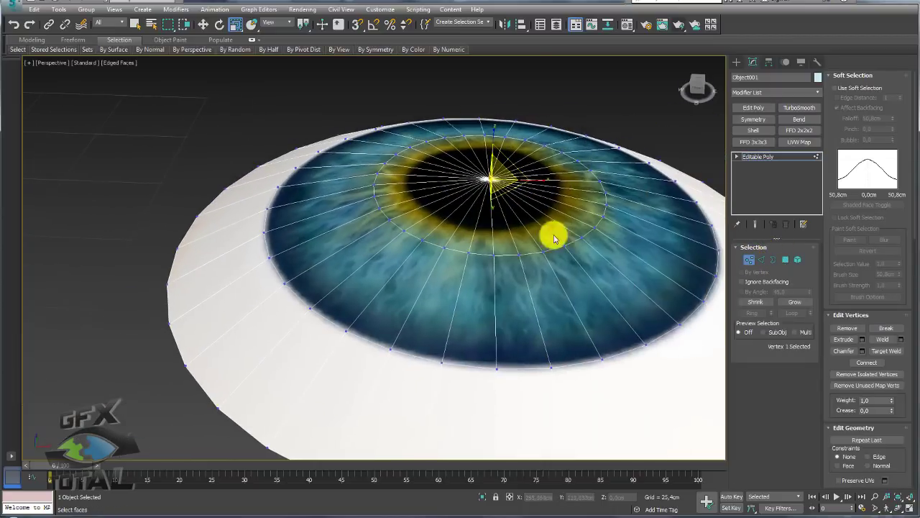
{"action": "left_click", "coordinate": [785, 259], "text": "ctrl"}
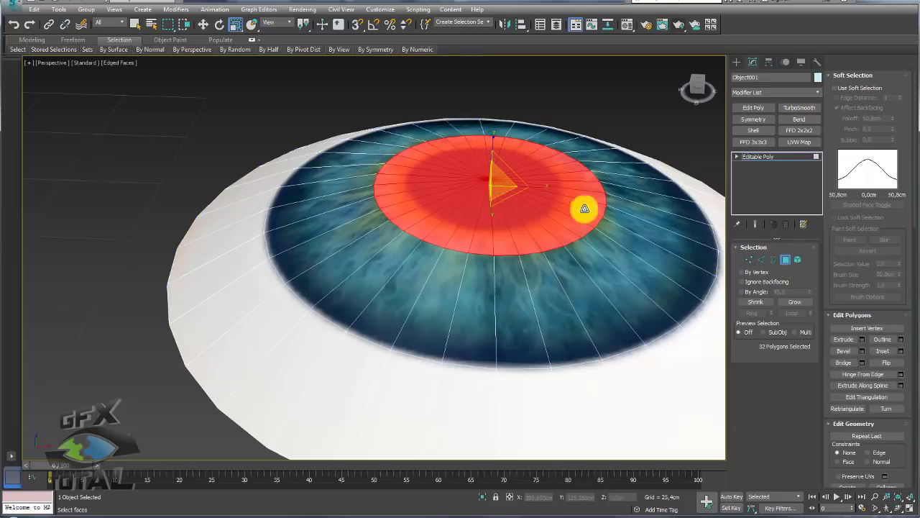
{"action": "left_click", "coordinate": [794, 301]}
{"action": "middle_click_drag", "start_coordinate": [595, 271], "coordinate": [554, 237], "text": "alt"}
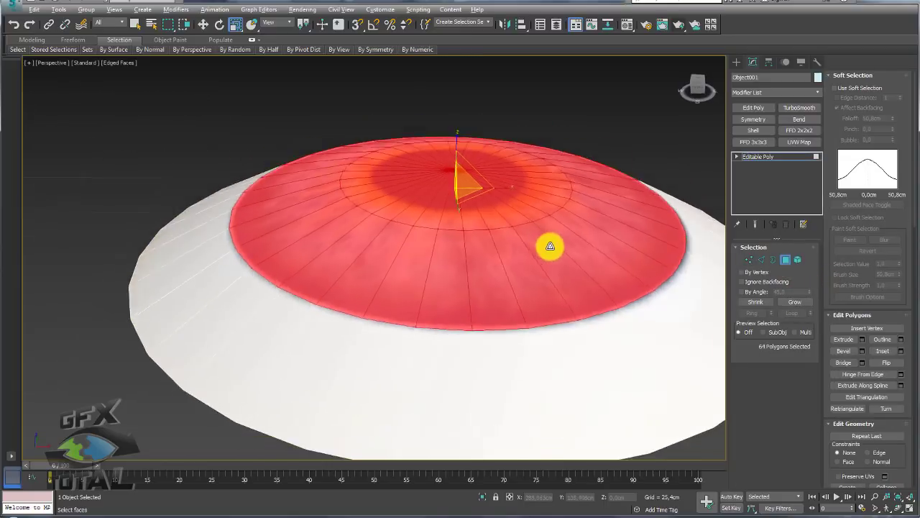
{"action": "left_click", "coordinate": [757, 302]}
{"action": "key", "text": "w"}
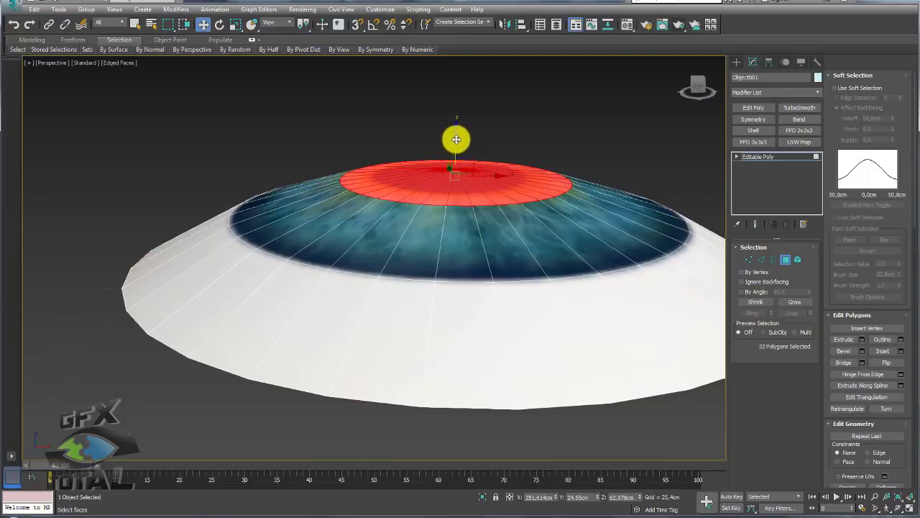
{"action": "left_click_drag", "start_coordinate": [456, 139], "coordinate": [448, 176]}
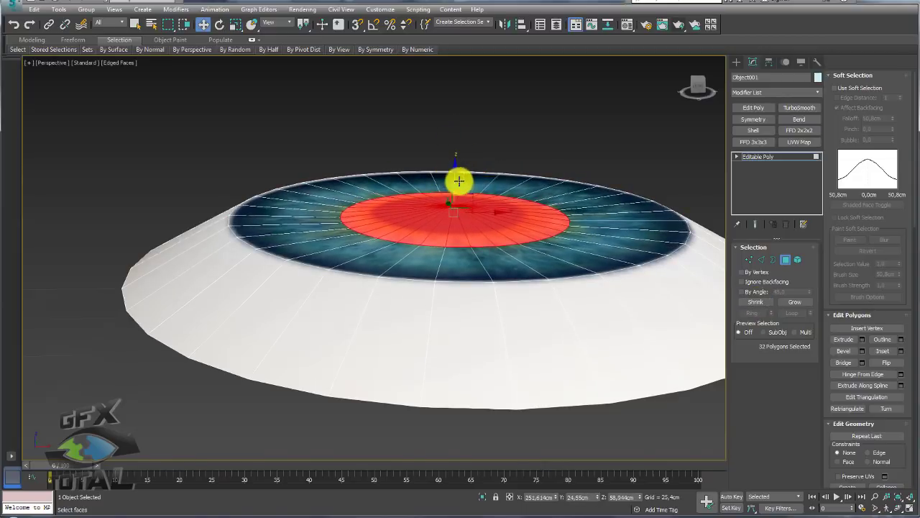
{"action": "left_click", "coordinate": [749, 259]}
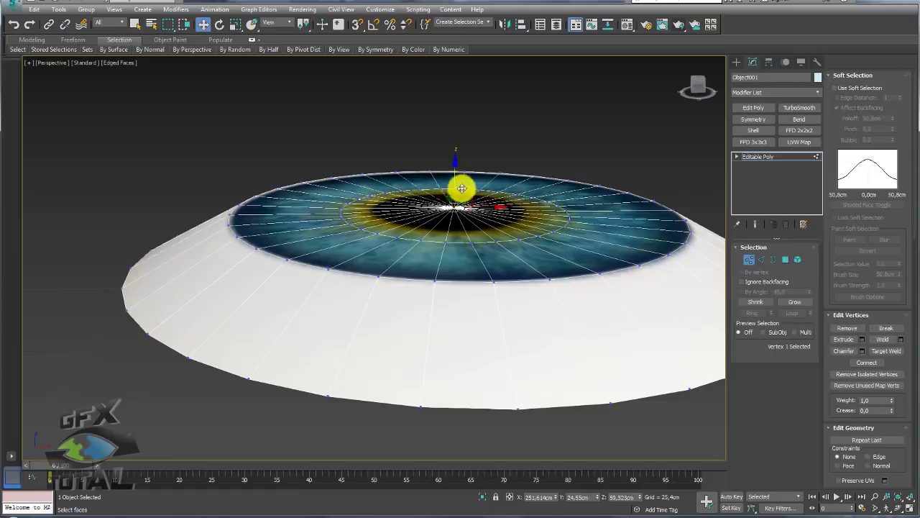
{"action": "middle_click_drag", "start_coordinate": [462, 185], "coordinate": [465, 265], "text": "alt"}
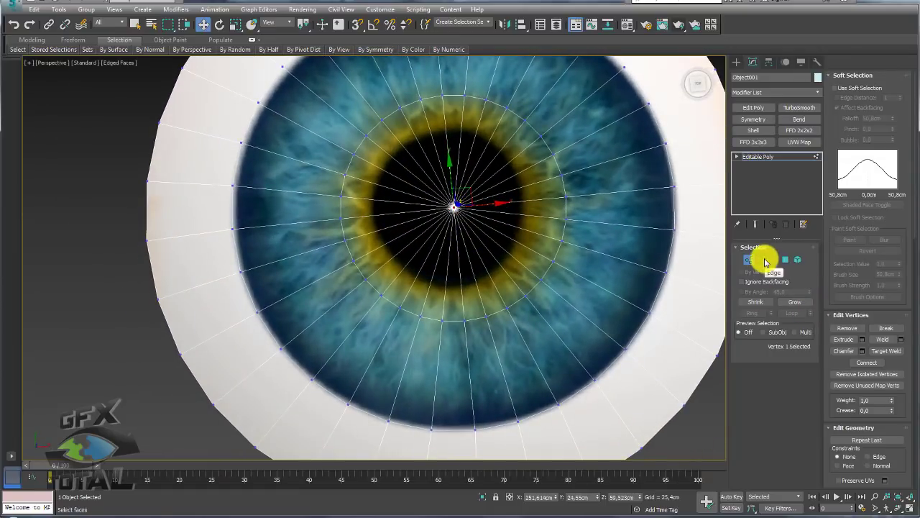
Step: Connect the 32 pupil spoke edges with a new edge ring and slide it into place
{"action": "left_click", "coordinate": [763, 260]}
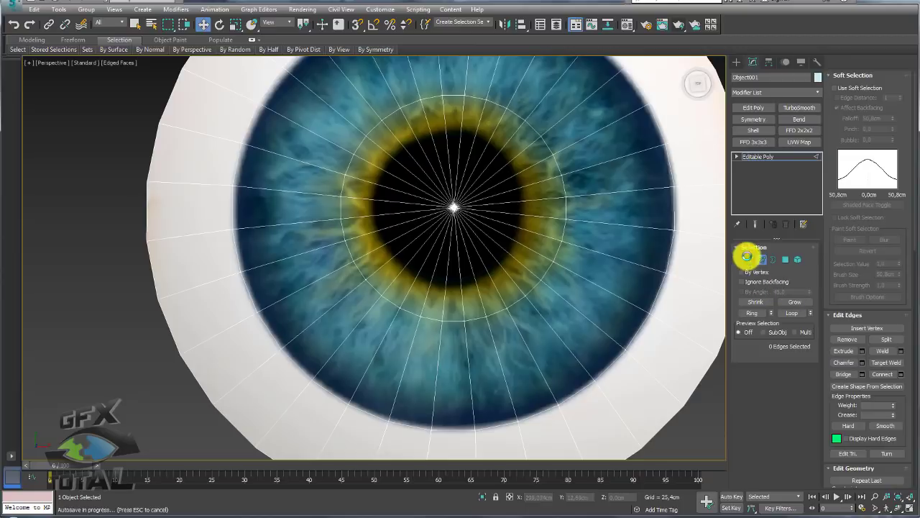
{"action": "left_click", "coordinate": [749, 260]}
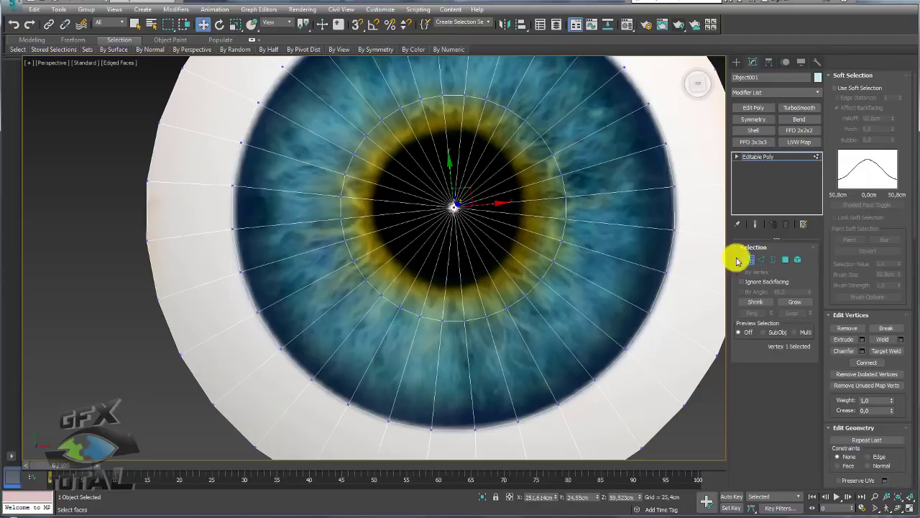
{"action": "left_click", "coordinate": [762, 261], "text": "ctrl"}
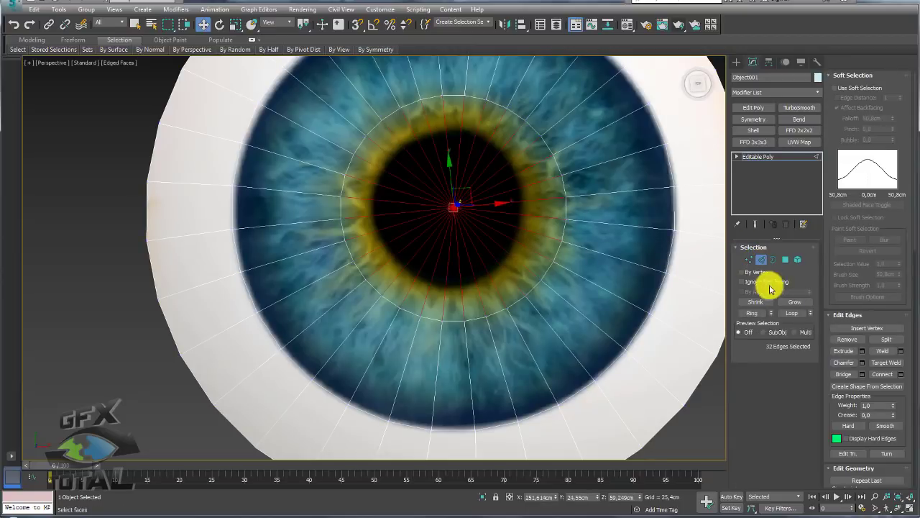
{"action": "left_click", "coordinate": [901, 374]}
{"action": "left_click_drag", "start_coordinate": [317, 240], "coordinate": [323, 210]}
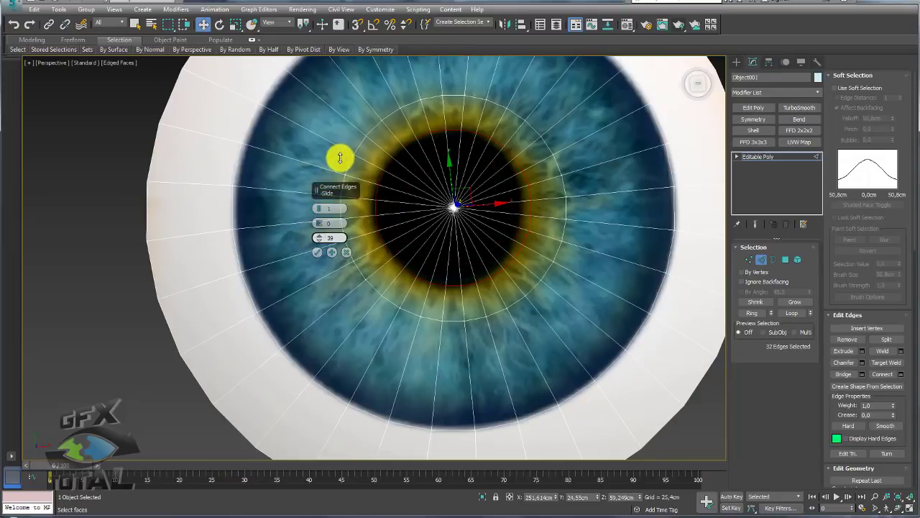
{"action": "left_click_drag", "start_coordinate": [340, 159], "coordinate": [312, 260]}
{"action": "left_click", "coordinate": [318, 253]}
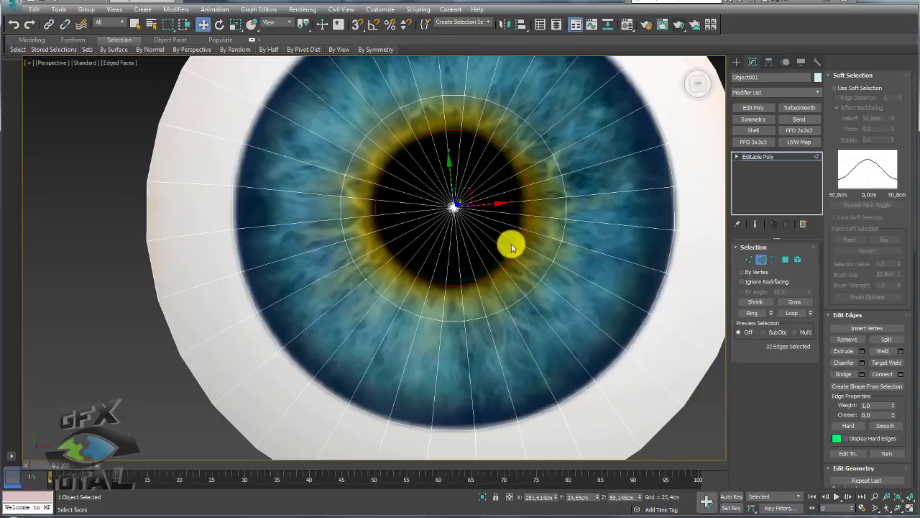
Step: Pull the pupil's centre vertex down to form a funnel
{"action": "left_click", "coordinate": [488, 229]}
{"action": "middle_click_drag", "start_coordinate": [487, 229], "coordinate": [536, 189], "text": "alt"}
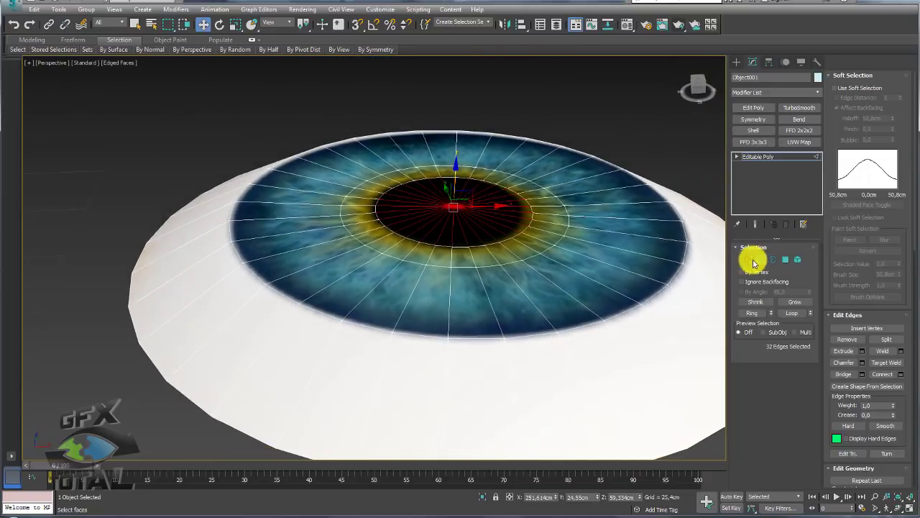
{"action": "left_click", "coordinate": [749, 260], "text": "ctrl"}
{"action": "left_click", "coordinate": [456, 205]}
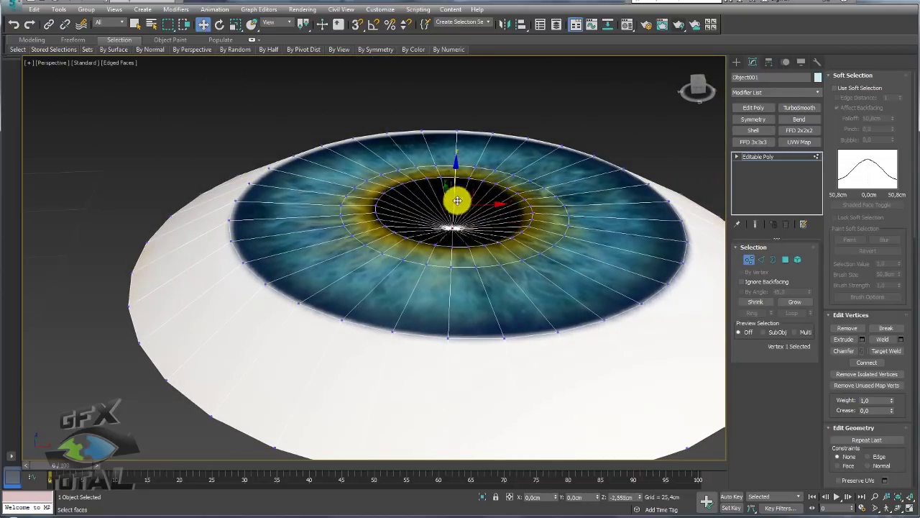
{"action": "left_click_drag", "start_coordinate": [456, 205], "coordinate": [452, 316]}
{"action": "mouse_move", "coordinate": [494, 266]}
{"action": "middle_mouse_down", "text": "alt"}
{"action": "mouse_move", "coordinate": [514, 257]}
{"action": "mouse_move", "coordinate": [519, 226]}
{"action": "middle_mouse_up", "text": "alt"}
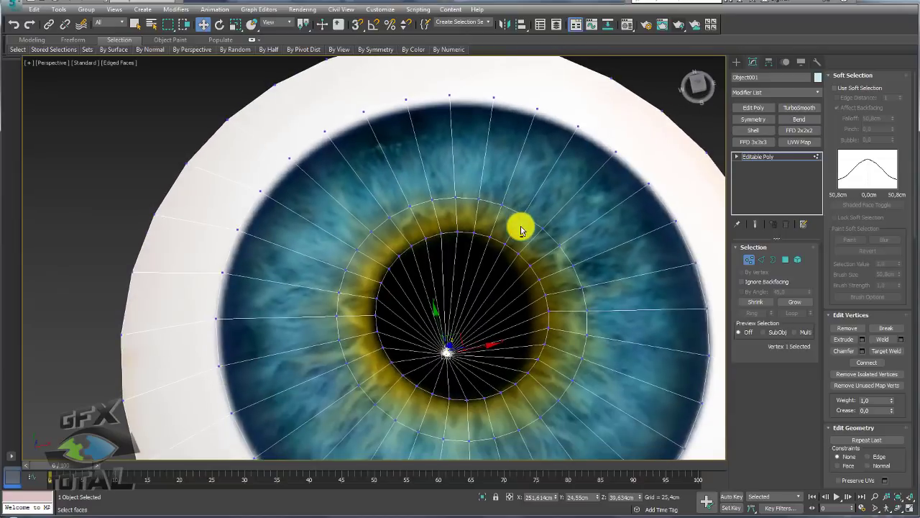
Step: Add another connecting edge ring and scale the inner pupil edge loop larger
{"action": "left_click", "coordinate": [761, 260], "text": "ctrl"}
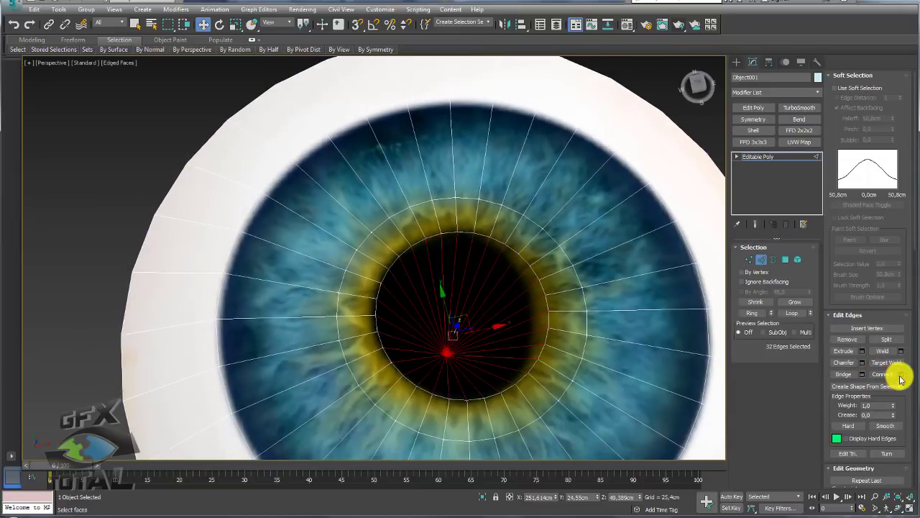
{"action": "left_click", "coordinate": [901, 375]}
{"action": "left_click", "coordinate": [317, 253]}
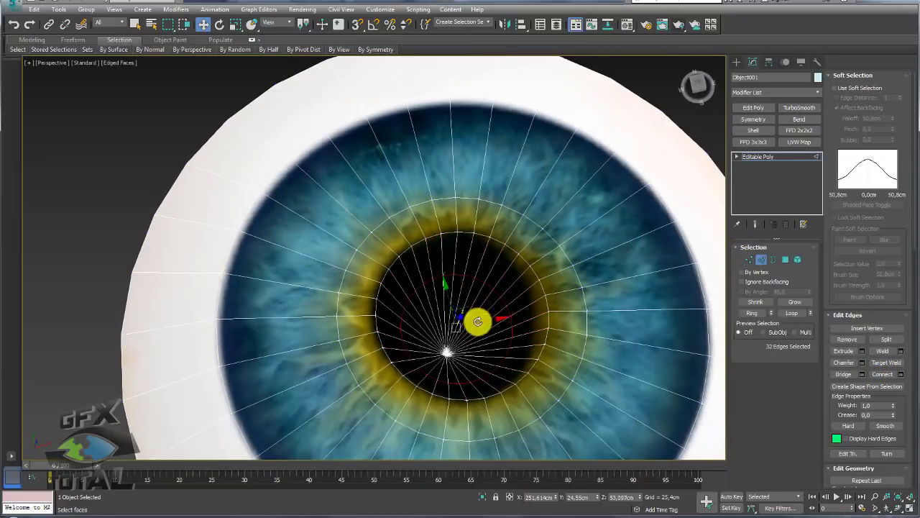
{"action": "key", "text": "r"}
{"action": "left_click_drag", "start_coordinate": [445, 335], "coordinate": [460, 328]}
{"action": "key", "text": "w"}
{"action": "mouse_move", "coordinate": [460, 328]}
{"action": "middle_mouse_down", "text": "alt"}
{"action": "mouse_move", "coordinate": [475, 324]}
{"action": "mouse_move", "coordinate": [458, 285]}
{"action": "mouse_move", "coordinate": [621, 240]}
{"action": "mouse_move", "coordinate": [741, 248]}
{"action": "middle_mouse_up", "text": "alt"}
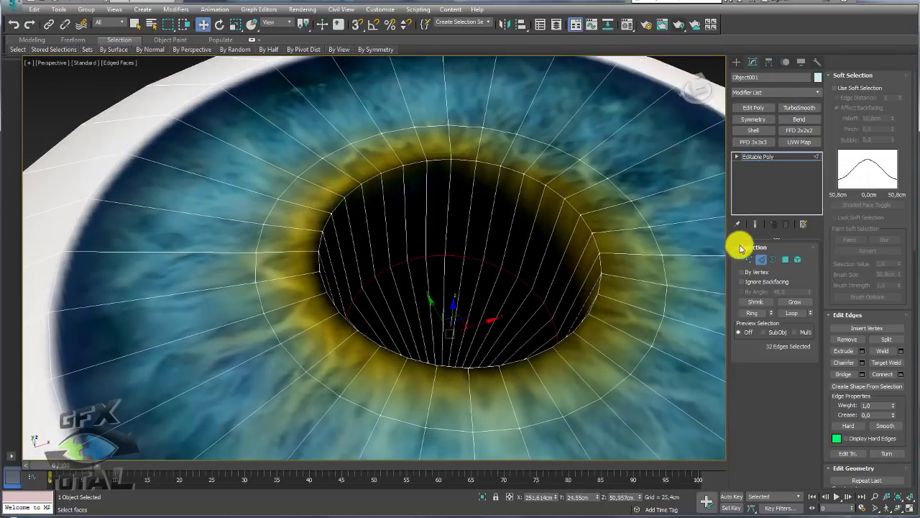
Step: Chamfer the 32-edge pupil rim loop into a 64-edge double ring, then return to Editable Poly object level
{"action": "double_click", "coordinate": [597, 242]}
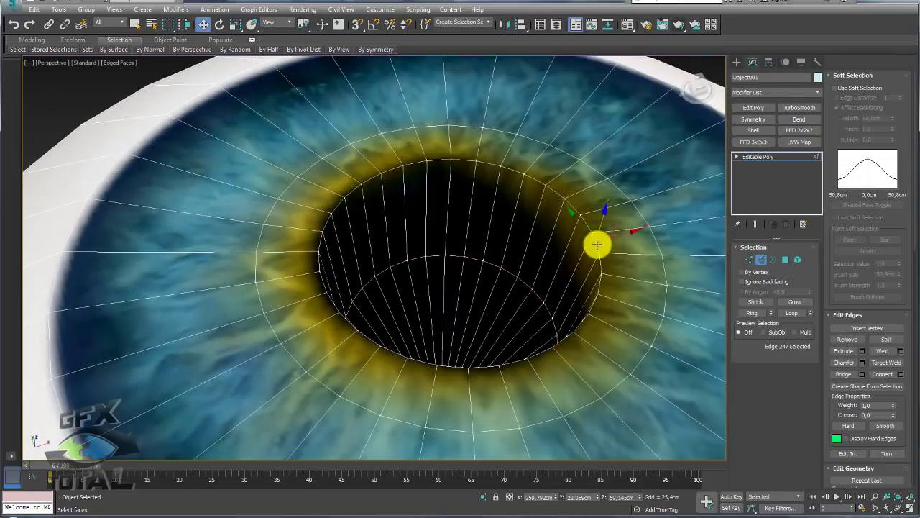
{"action": "left_click", "coordinate": [862, 363]}
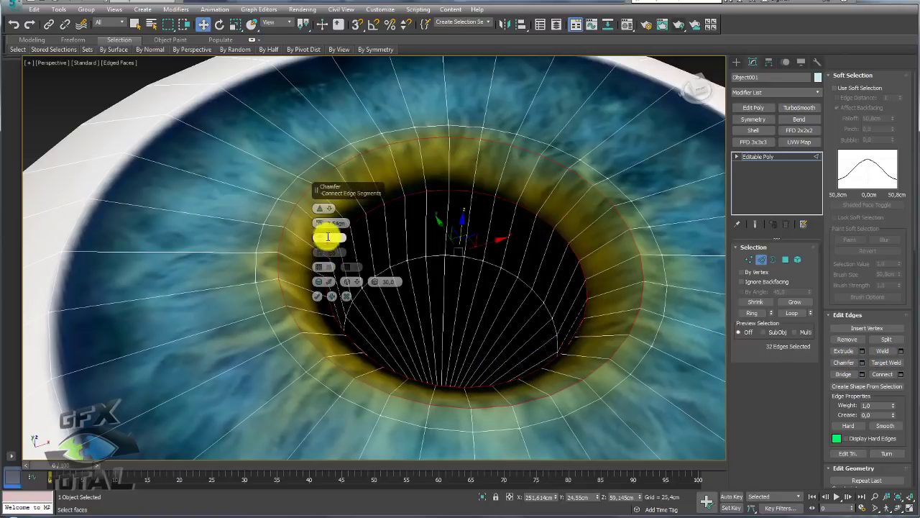
{"action": "left_click_drag", "start_coordinate": [324, 223], "coordinate": [322, 222]}
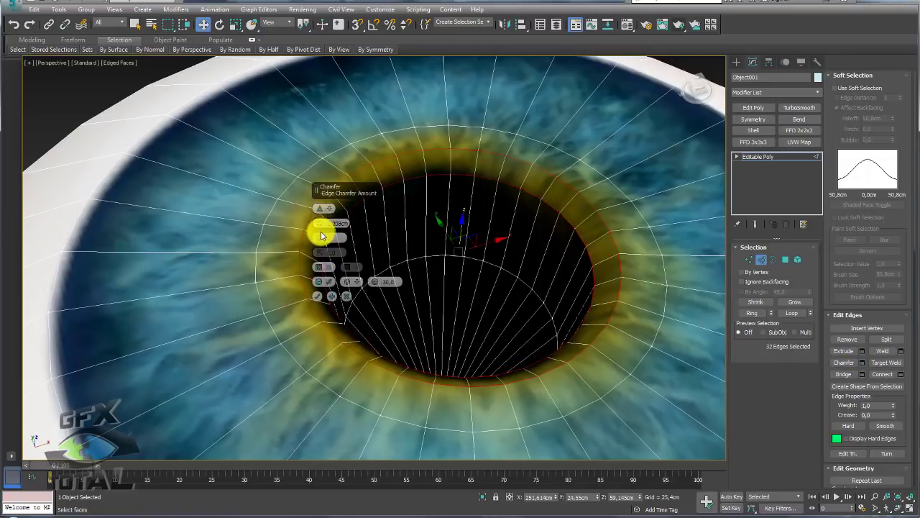
{"action": "left_click", "coordinate": [317, 295]}
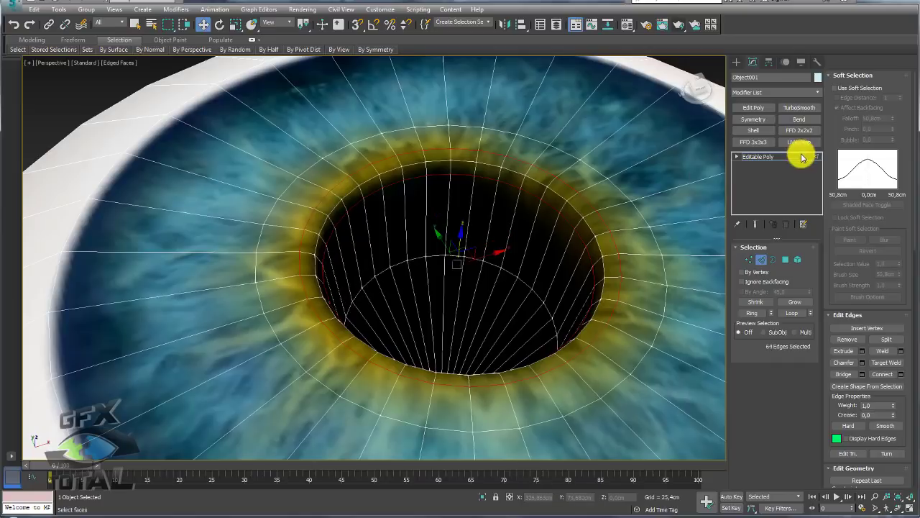
{"action": "left_click", "coordinate": [782, 161]}
{"action": "scroll", "coordinate": [530, 195], "scroll_direction": "down", "scroll_amount": 5}
{"action": "scroll", "coordinate": [534, 214], "scroll_direction": "down", "scroll_amount": 2}
{"action": "scroll", "coordinate": [535, 216], "scroll_direction": "down", "scroll_amount": 2}
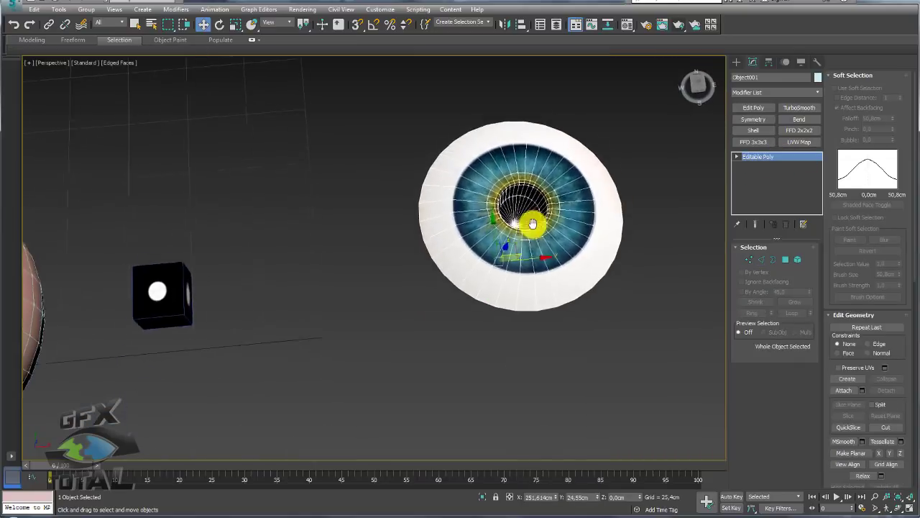
{"action": "scroll", "coordinate": [571, 209], "scroll_direction": "down", "scroll_amount": 2}
{"action": "middle_click_drag", "start_coordinate": [226, 228], "coordinate": [329, 195]}
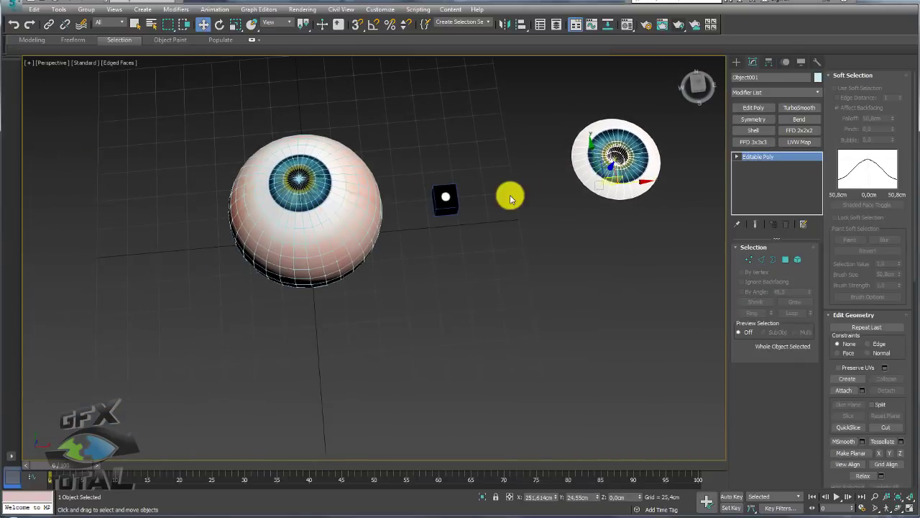
{"action": "middle_click_drag", "start_coordinate": [509, 194], "coordinate": [540, 246]}
{"action": "mouse_move", "coordinate": [574, 228]}
{"action": "left_mouse_down"}
{"action": "mouse_move", "coordinate": [540, 276]}
{"action": "mouse_move", "coordinate": [380, 286]}
{"action": "mouse_move", "coordinate": [359, 278]}
{"action": "mouse_move", "coordinate": [366, 302]}
{"action": "left_mouse_up"}
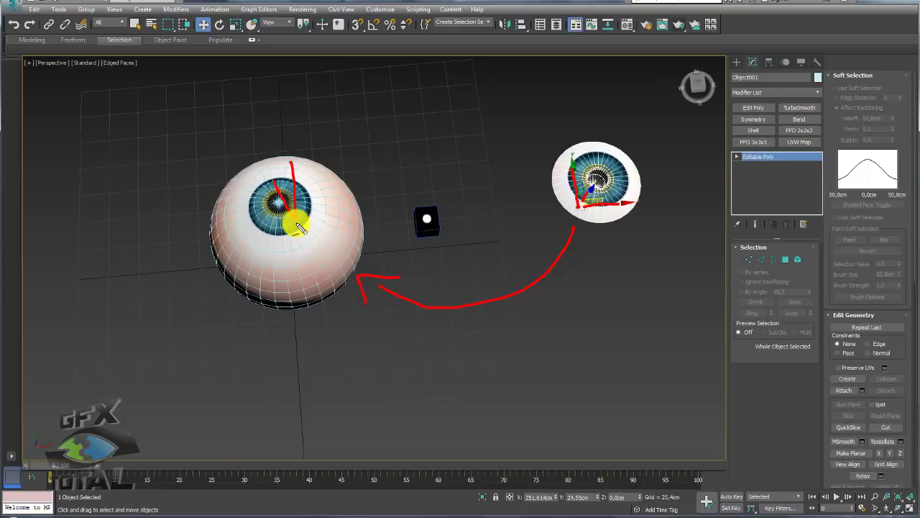
{"action": "key", "text": "Escape"}
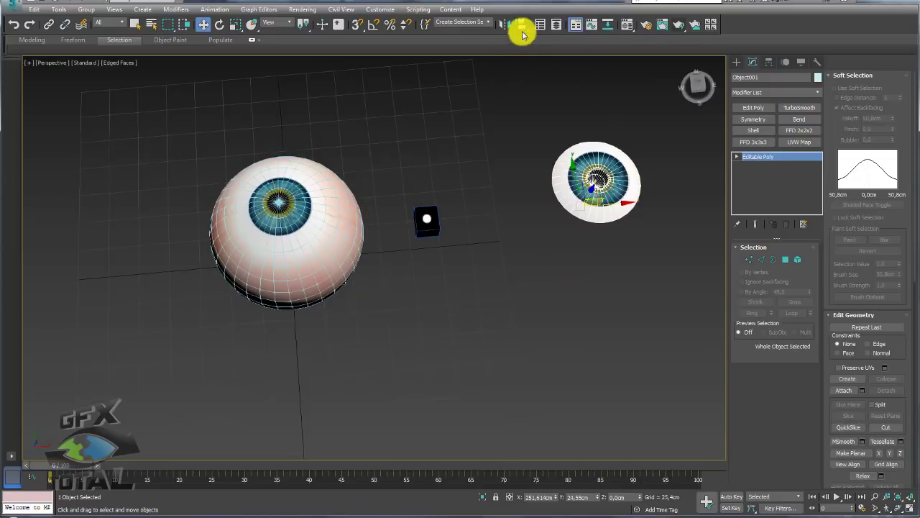
Step: Align Object001's pivot to Sphere001's pivot on X, Y and Z, then view in wireframe
{"action": "left_click", "coordinate": [521, 25]}
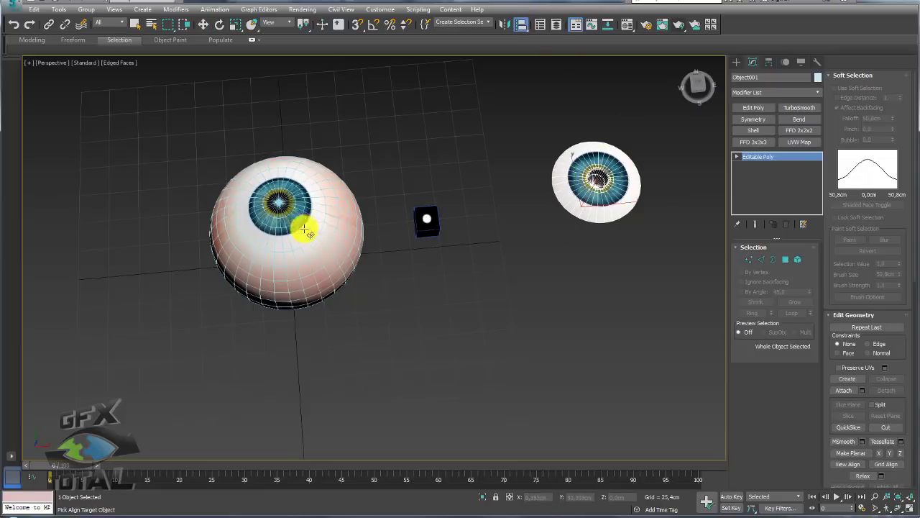
{"action": "left_click", "coordinate": [329, 209]}
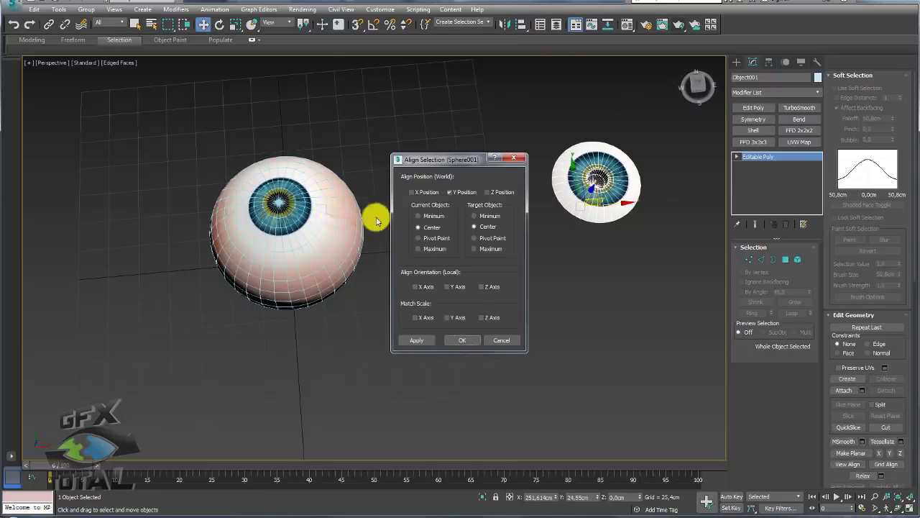
{"action": "left_click_drag", "start_coordinate": [438, 158], "coordinate": [438, 110]}
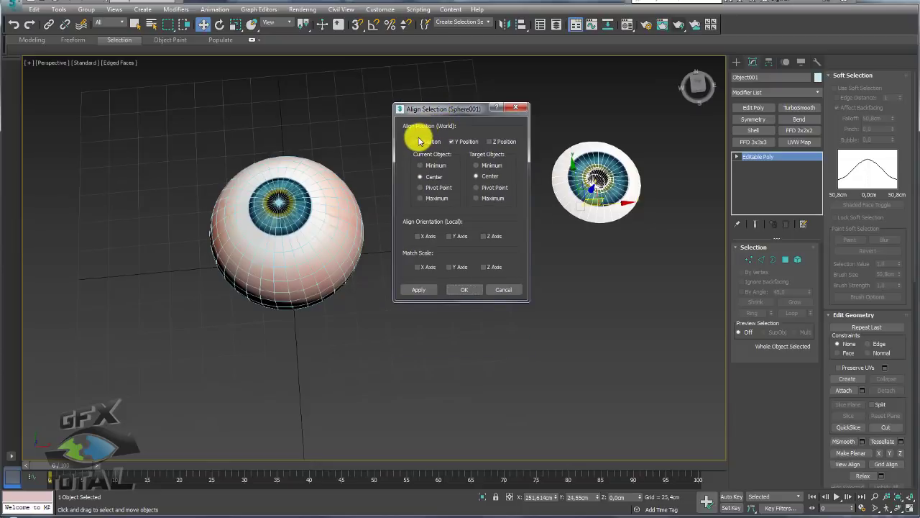
{"action": "left_click", "coordinate": [416, 143]}
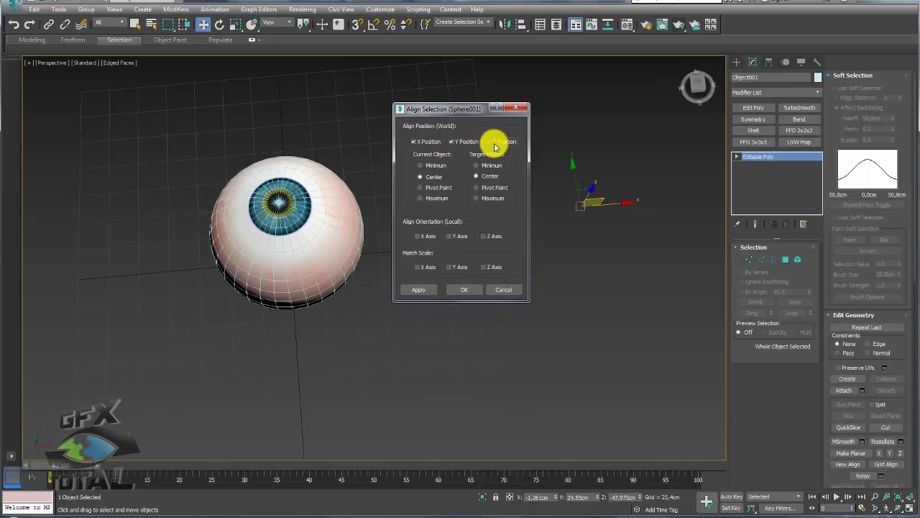
{"action": "left_click", "coordinate": [493, 143]}
{"action": "left_click", "coordinate": [426, 188]}
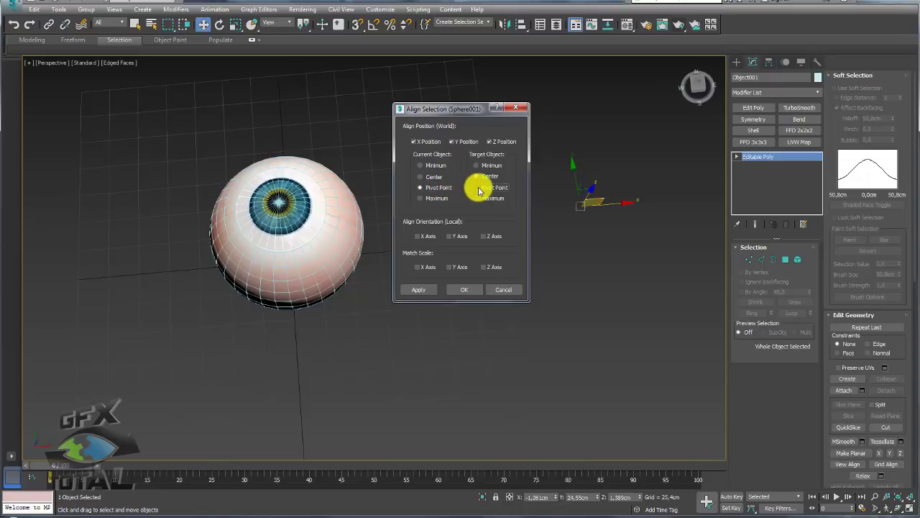
{"action": "left_click", "coordinate": [477, 188]}
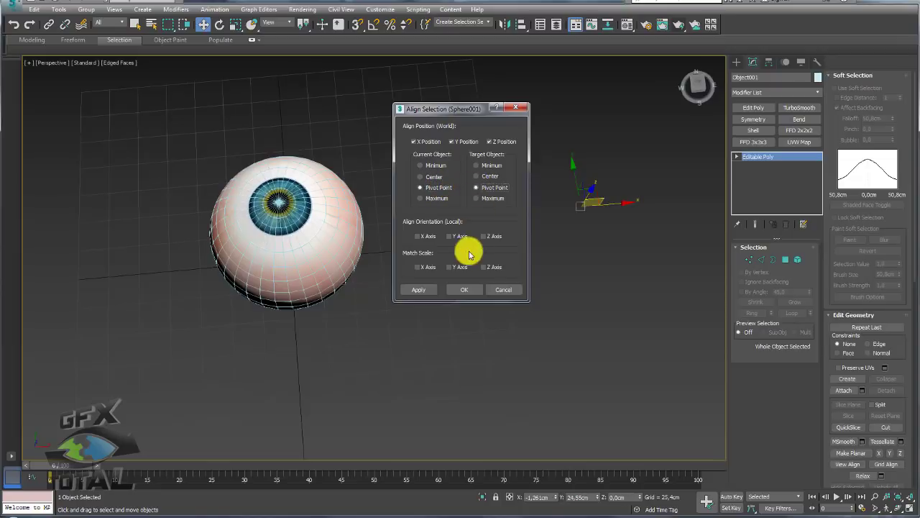
{"action": "left_click", "coordinate": [464, 289]}
{"action": "middle_click_drag", "start_coordinate": [403, 290], "coordinate": [370, 298], "text": "alt"}
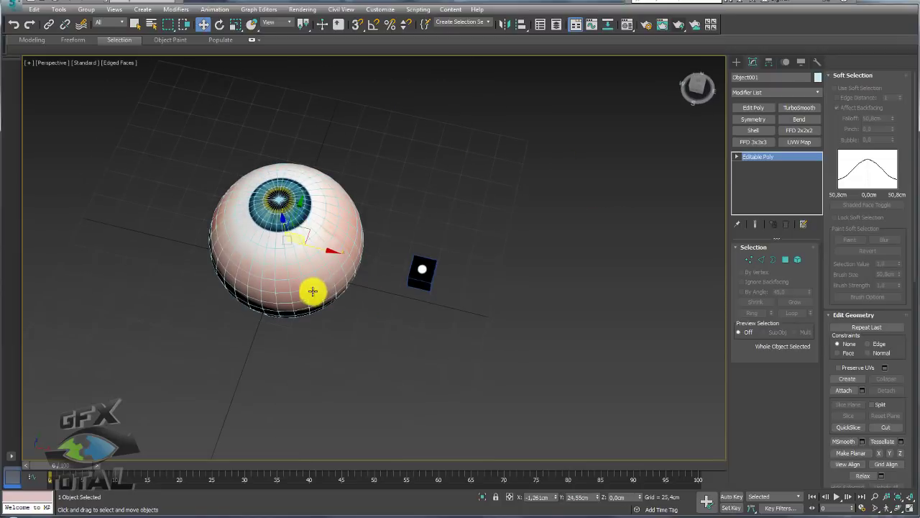
{"action": "key", "text": "F3"}
Step: Link the iris disc Object001 as a child of Sphere001 using Select and Link
{"action": "mouse_move", "coordinate": [300, 269]}
{"action": "middle_mouse_down"}
{"action": "mouse_move", "coordinate": [365, 281]}
{"action": "mouse_move", "coordinate": [353, 220]}
{"action": "mouse_move", "coordinate": [418, 246]}
{"action": "mouse_move", "coordinate": [362, 335]}
{"action": "mouse_move", "coordinate": [335, 351]}
{"action": "mouse_move", "coordinate": [281, 261]}
{"action": "mouse_move", "coordinate": [335, 256]}
{"action": "mouse_move", "coordinate": [315, 219]}
{"action": "middle_mouse_up"}
{"action": "scroll", "coordinate": [351, 226], "scroll_direction": "up", "scroll_amount": 4}
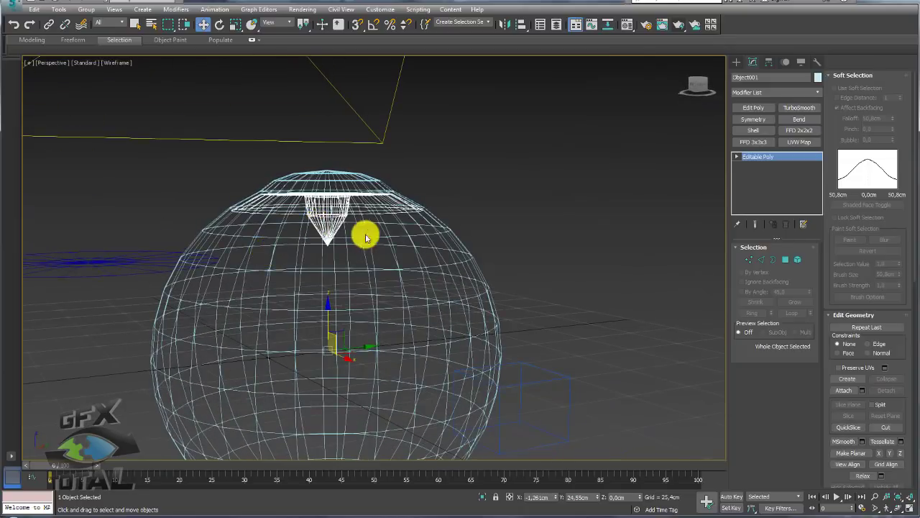
{"action": "left_click", "coordinate": [49, 26]}
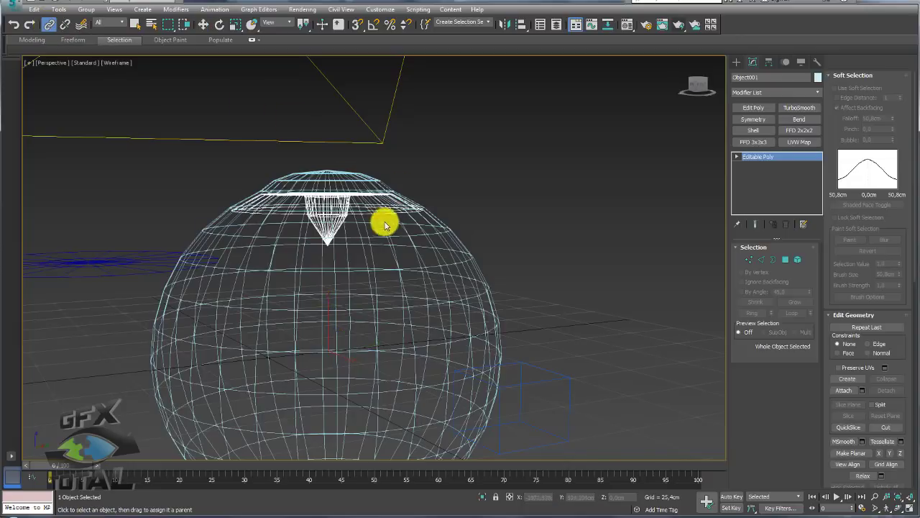
{"action": "scroll", "coordinate": [341, 231], "scroll_direction": "up", "scroll_amount": 4}
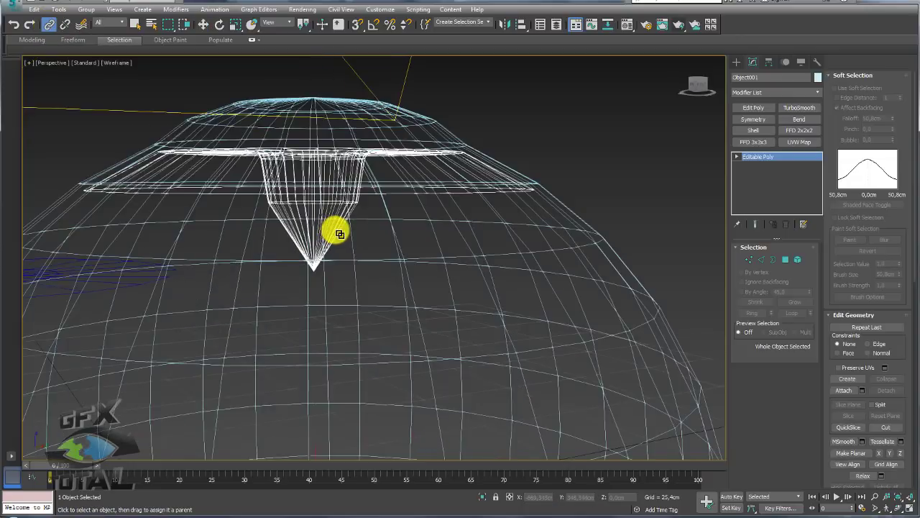
{"action": "left_click_drag", "start_coordinate": [337, 234], "coordinate": [635, 208]}
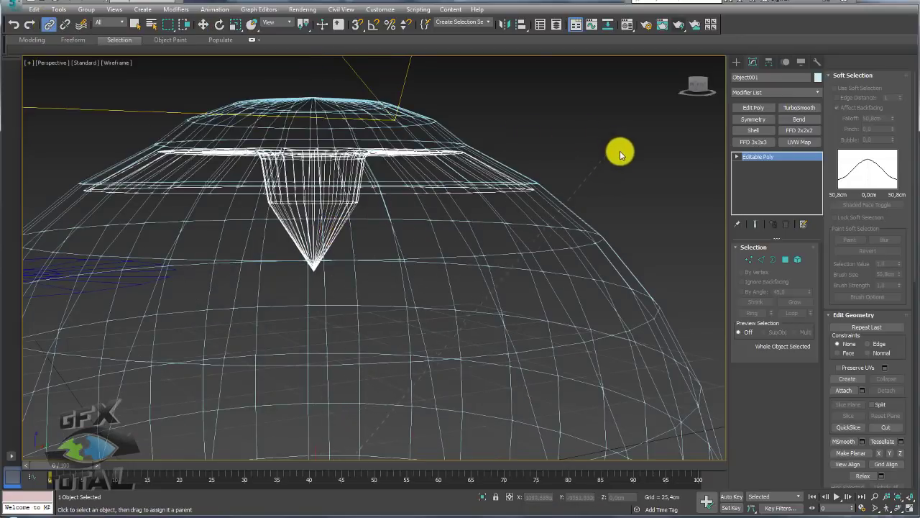
{"action": "left_click_drag", "start_coordinate": [636, 207], "coordinate": [590, 233]}
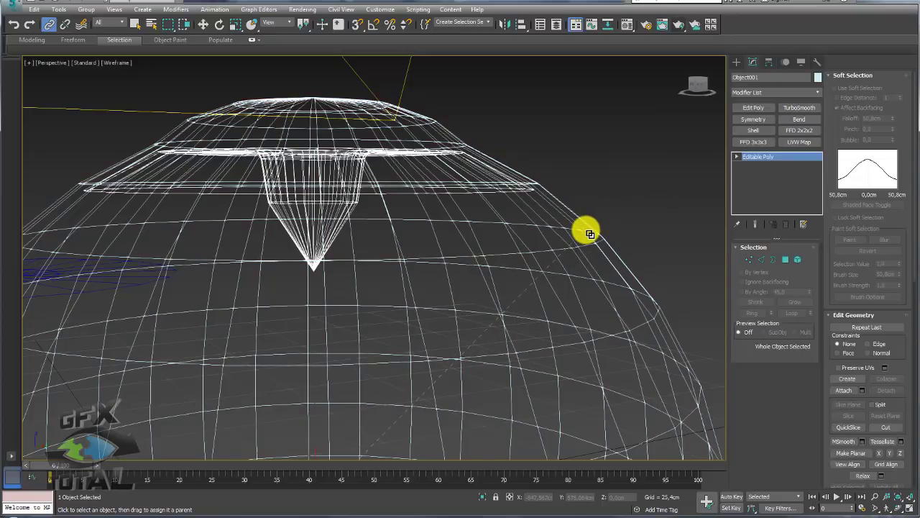
{"action": "scroll", "coordinate": [590, 232], "scroll_direction": "down", "scroll_amount": 2}
{"action": "scroll", "coordinate": [516, 197], "scroll_direction": "down", "scroll_amount": 2}
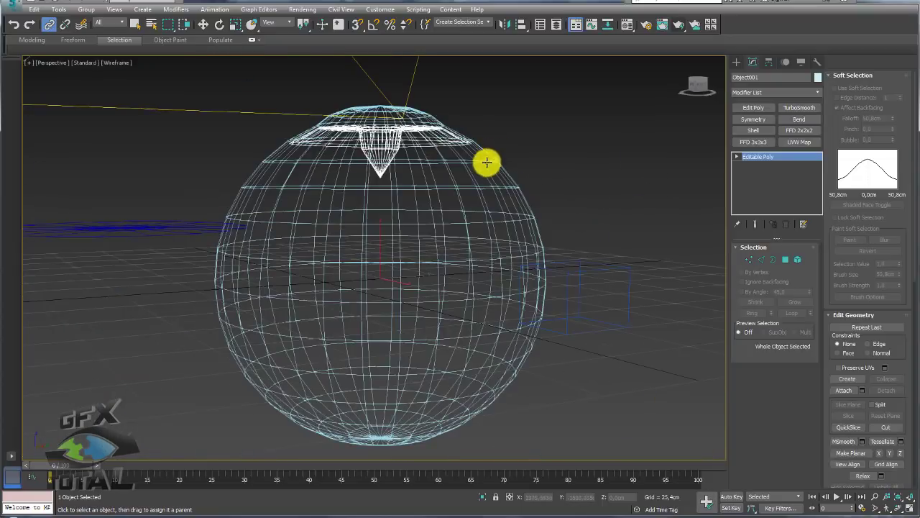
Step: Select the eyeball sphere with the Move tool active
{"action": "left_click", "coordinate": [486, 162]}
{"action": "key", "text": "w"}
{"action": "scroll", "coordinate": [488, 169], "scroll_direction": "down", "scroll_amount": 3}
{"action": "middle_click_drag", "start_coordinate": [479, 205], "coordinate": [476, 196], "text": "alt"}
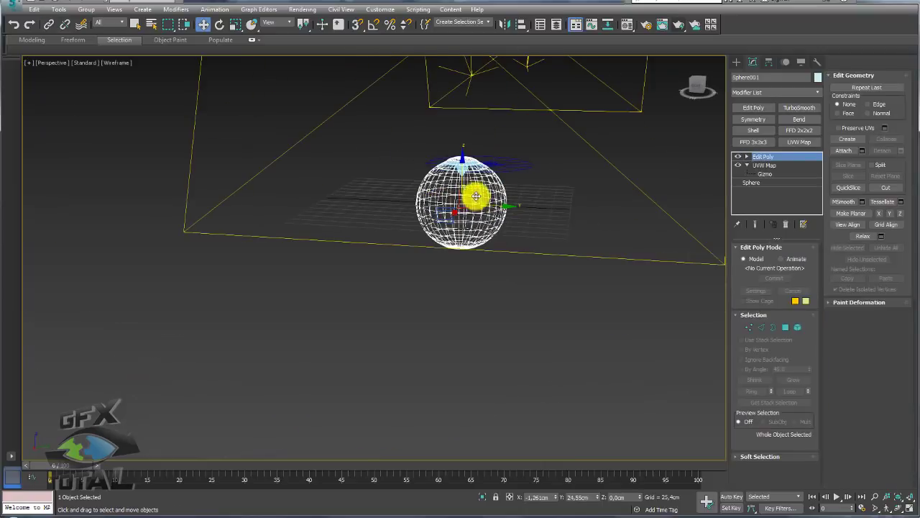
Step: Move the sphere slightly to confirm the linked iris disc follows it
{"action": "mouse_move", "coordinate": [476, 195]}
{"action": "left_mouse_down"}
{"action": "mouse_move", "coordinate": [443, 184]}
{"action": "mouse_move", "coordinate": [382, 201]}
{"action": "mouse_move", "coordinate": [489, 195]}
{"action": "left_mouse_up"}
{"action": "scroll", "coordinate": [486, 208], "scroll_direction": "up", "scroll_amount": 2}
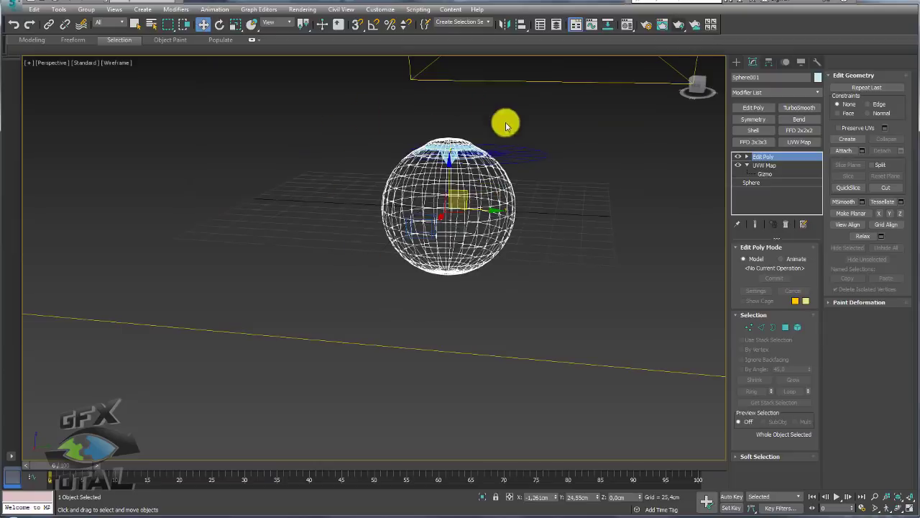
{"action": "middle_click_drag", "start_coordinate": [447, 151], "coordinate": [453, 150], "text": "alt"}
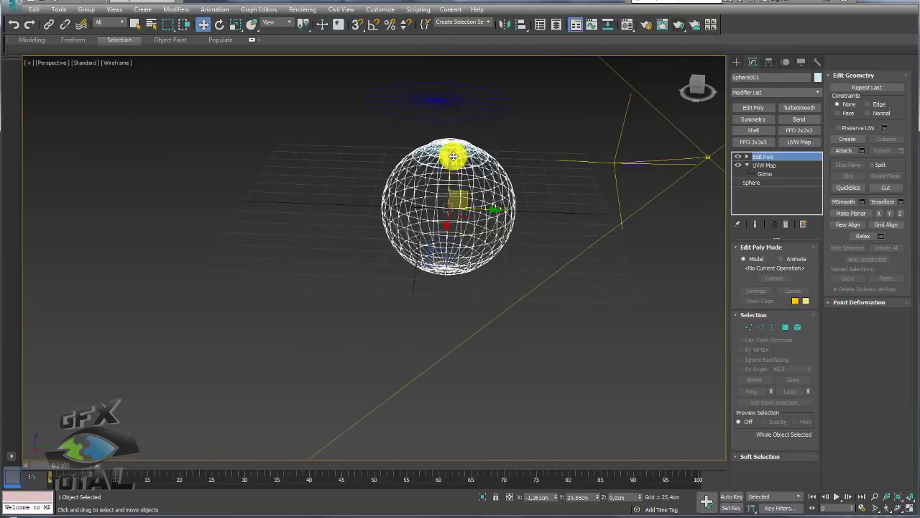
{"action": "scroll", "coordinate": [445, 170], "scroll_direction": "up", "scroll_amount": 4}
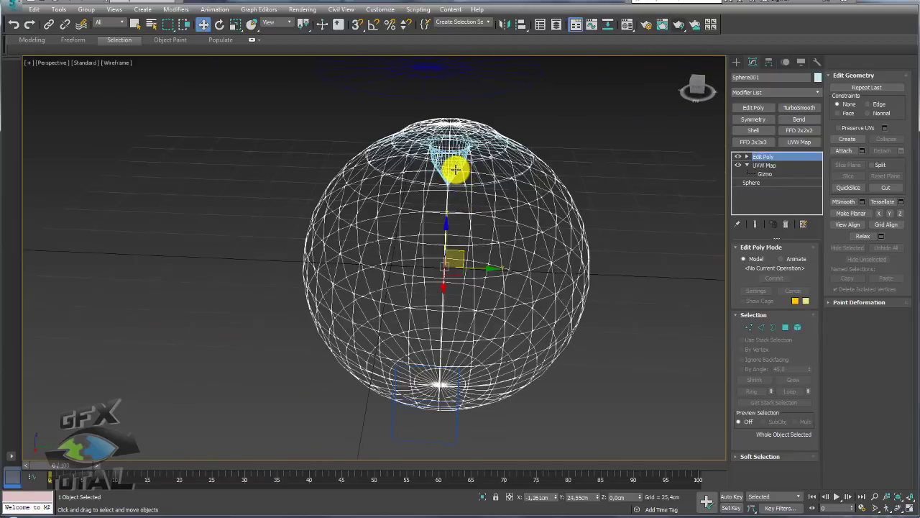
Step: Pull the iris disc away and set it back on top of the sphere, in shaded view
{"action": "mouse_move", "coordinate": [456, 251]}
{"action": "left_mouse_down"}
{"action": "mouse_move", "coordinate": [186, 174]}
{"action": "mouse_move", "coordinate": [312, 374]}
{"action": "mouse_move", "coordinate": [639, 242]}
{"action": "mouse_move", "coordinate": [216, 261]}
{"action": "mouse_move", "coordinate": [187, 276]}
{"action": "left_mouse_up"}
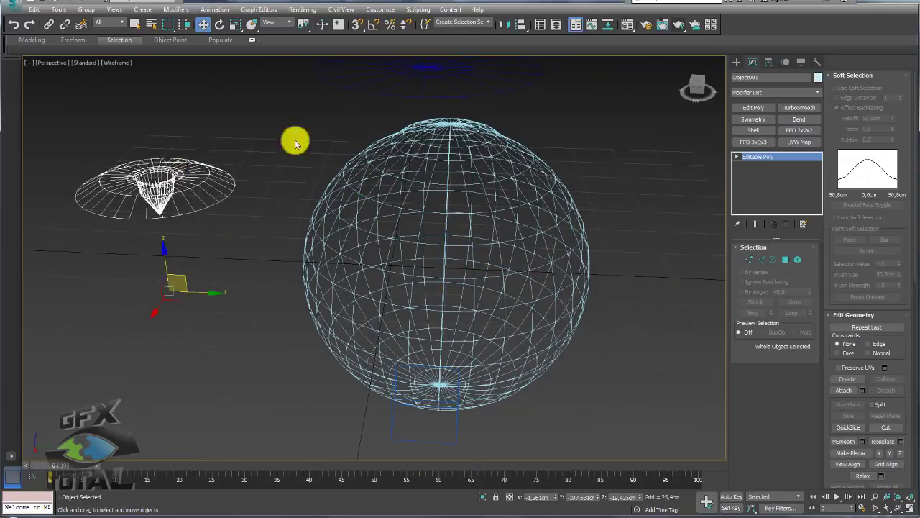
{"action": "mouse_move", "coordinate": [219, 163]}
{"action": "left_mouse_down"}
{"action": "mouse_move", "coordinate": [298, 172]}
{"action": "mouse_move", "coordinate": [310, 181]}
{"action": "left_mouse_up"}
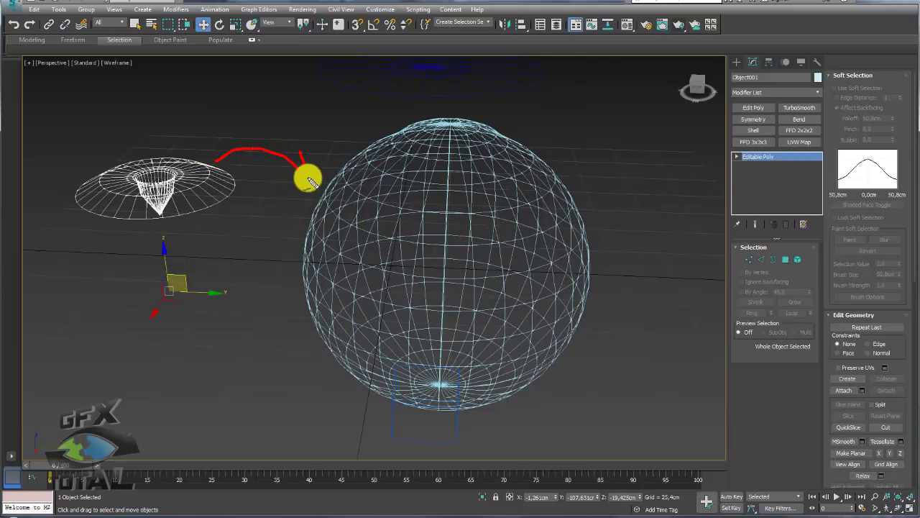
{"action": "key", "text": "Escape"}
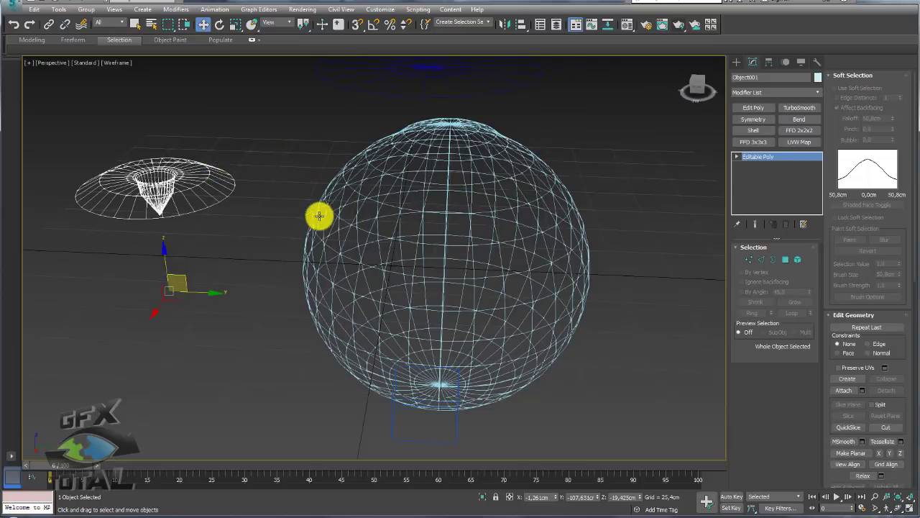
{"action": "left_click_drag", "start_coordinate": [282, 207], "coordinate": [532, 150]}
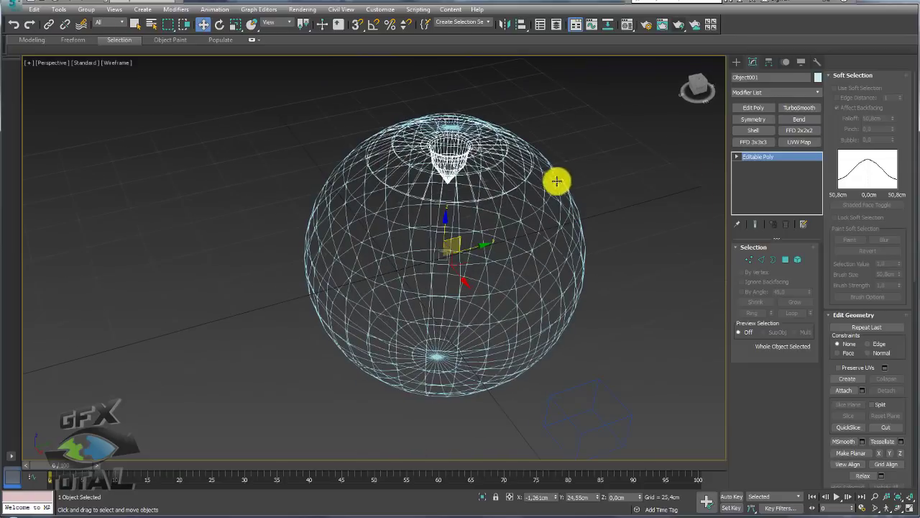
{"action": "key", "text": "F3"}
{"action": "mouse_move", "coordinate": [508, 202]}
{"action": "middle_mouse_down", "text": "alt"}
{"action": "mouse_move", "coordinate": [535, 216]}
{"action": "mouse_move", "coordinate": [571, 302]}
{"action": "mouse_move", "coordinate": [587, 222]}
{"action": "mouse_move", "coordinate": [559, 155]}
{"action": "mouse_move", "coordinate": [568, 251]}
{"action": "mouse_move", "coordinate": [530, 341]}
{"action": "mouse_move", "coordinate": [535, 278]}
{"action": "middle_mouse_up", "text": "alt"}
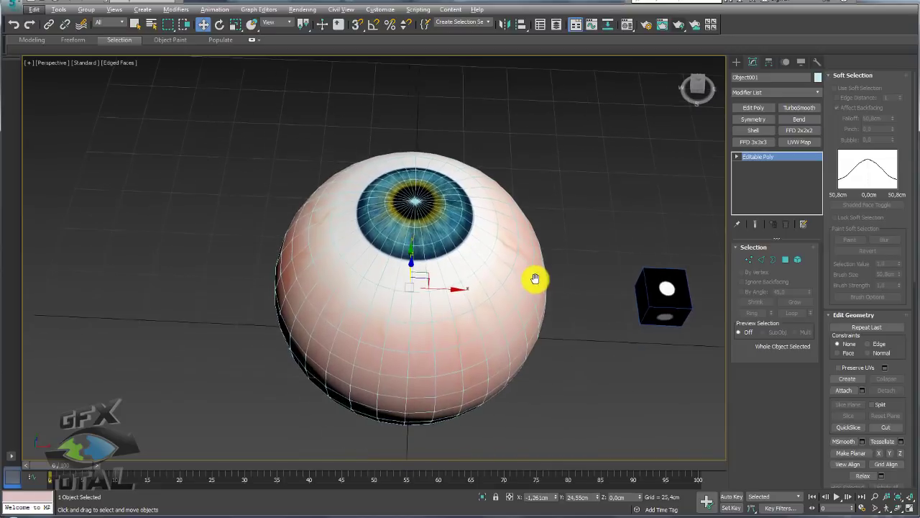
{"action": "left_click", "coordinate": [680, 26]}
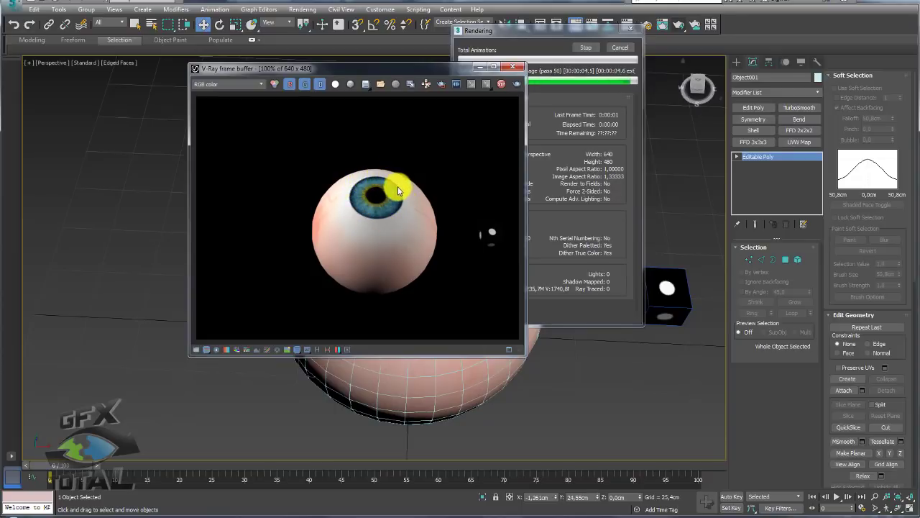
{"action": "left_click", "coordinate": [545, 70]}
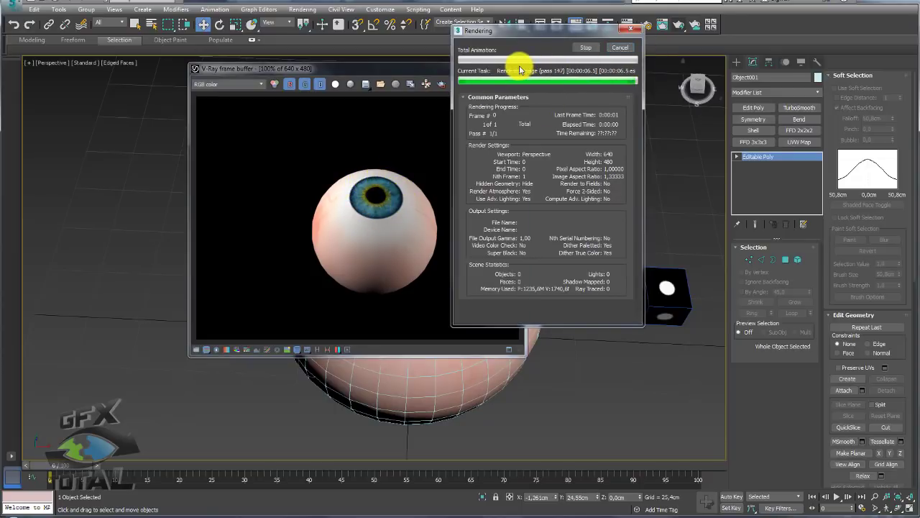
{"action": "left_click", "coordinate": [612, 46]}
{"action": "left_click", "coordinate": [522, 69]}
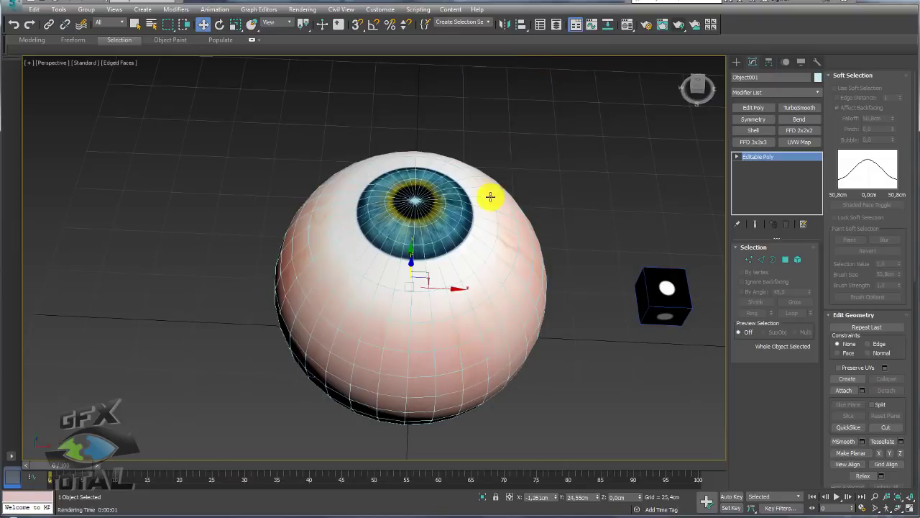
{"action": "mouse_move", "coordinate": [493, 197]}
{"action": "middle_mouse_down", "text": "alt"}
{"action": "mouse_move", "coordinate": [453, 188]}
{"action": "mouse_move", "coordinate": [460, 127]}
{"action": "middle_mouse_up", "text": "alt"}
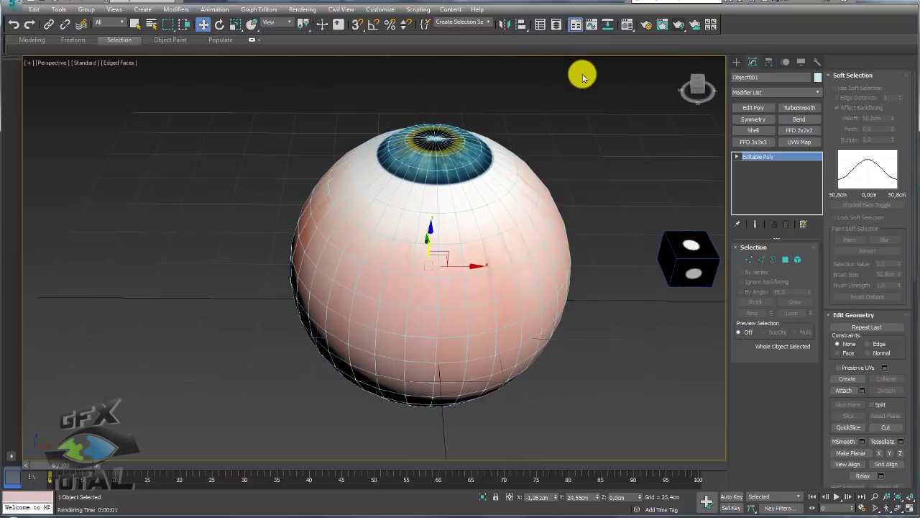
Step: Set the 02 - Default VRayMtl Reflect colour to white, previewing it on a checkered background
{"action": "left_click", "coordinate": [626, 26]}
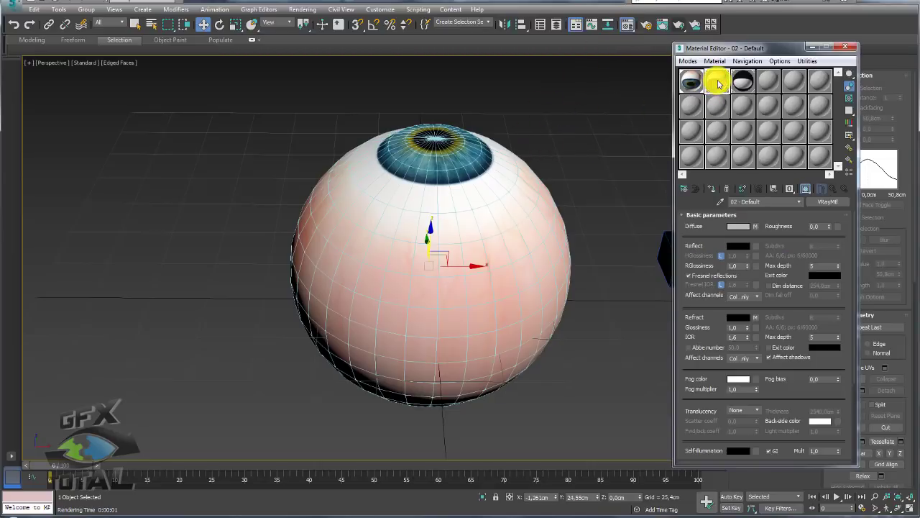
{"action": "double_click", "coordinate": [718, 84]}
{"action": "left_click", "coordinate": [849, 98]}
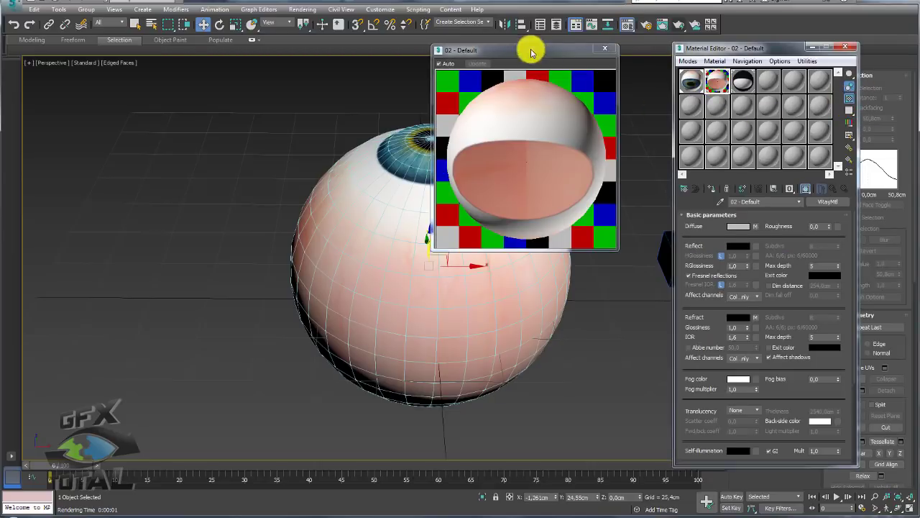
{"action": "mouse_move", "coordinate": [530, 49]}
{"action": "left_mouse_down"}
{"action": "mouse_move", "coordinate": [295, 55]}
{"action": "mouse_move", "coordinate": [291, 124]}
{"action": "left_mouse_up"}
{"action": "left_click", "coordinate": [737, 247]}
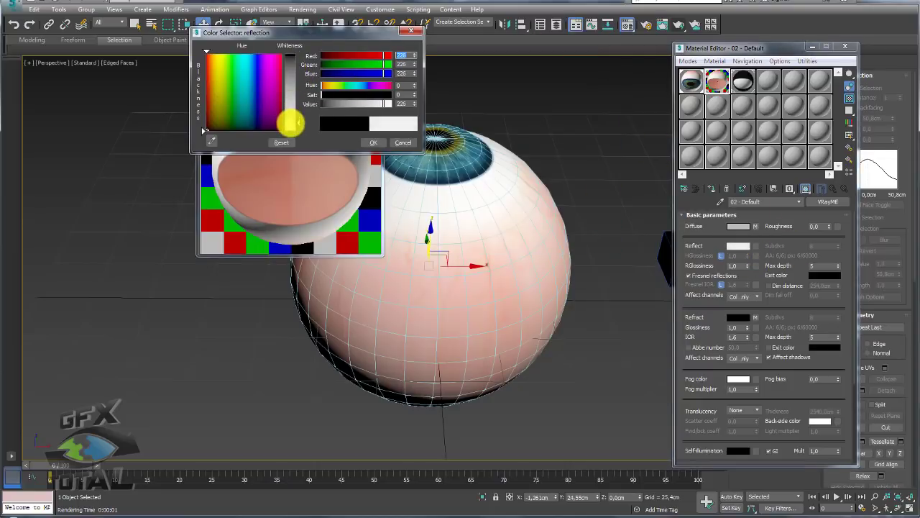
{"action": "left_click", "coordinate": [374, 142]}
{"action": "scroll", "coordinate": [568, 226], "scroll_direction": "up", "scroll_amount": 1}
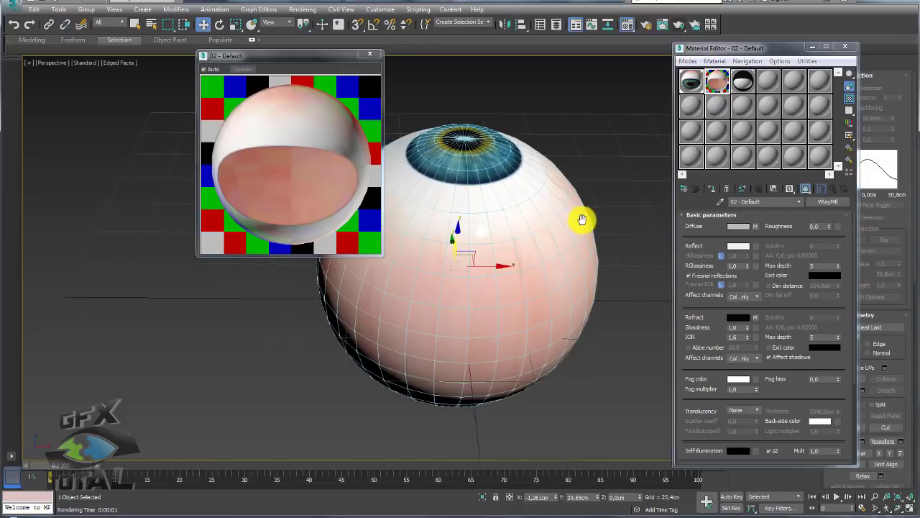
{"action": "scroll", "coordinate": [578, 126], "scroll_direction": "up", "scroll_amount": 3}
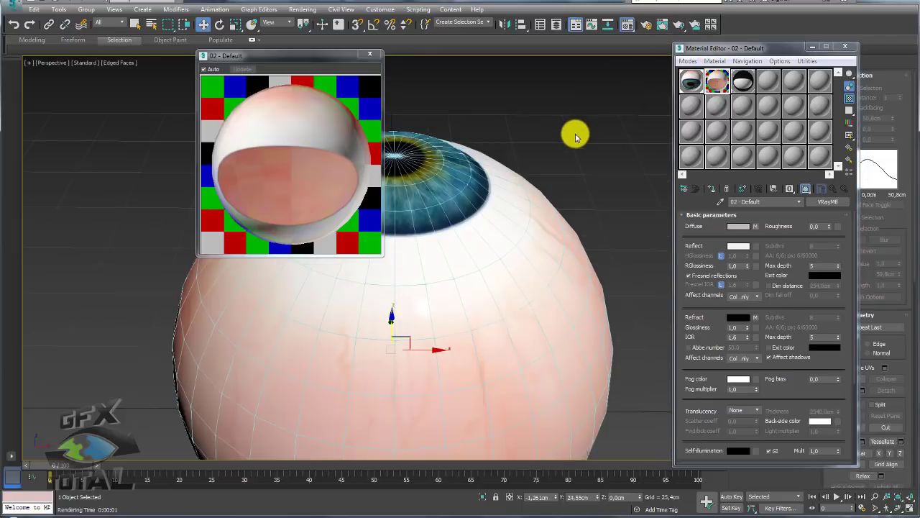
Step: Test-render the eyeball to check the gloss, then close the render and preview windows
{"action": "left_click", "coordinate": [675, 24]}
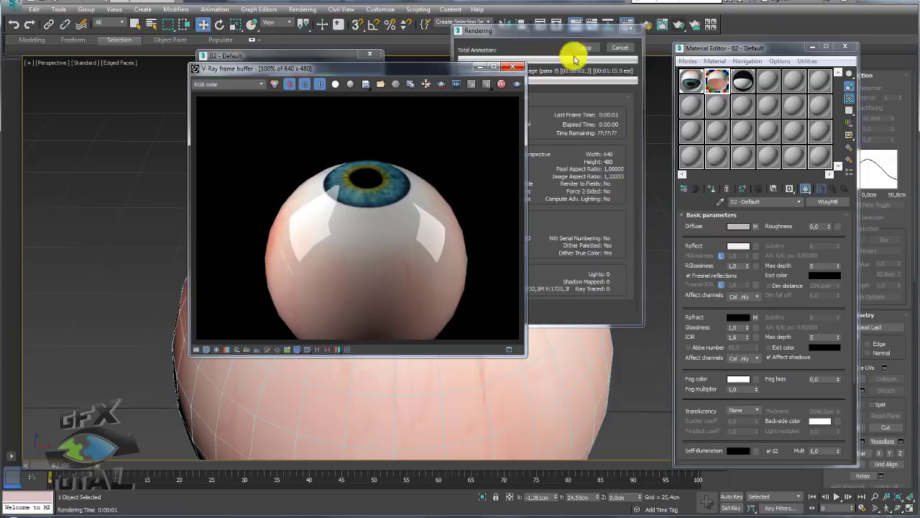
{"action": "left_click", "coordinate": [620, 47]}
{"action": "left_click", "coordinate": [512, 68]}
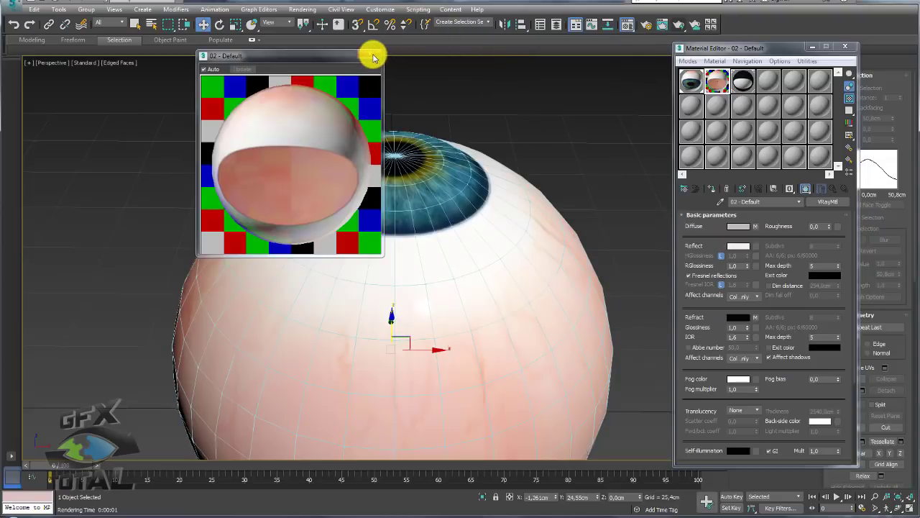
{"action": "left_click", "coordinate": [373, 57]}
{"action": "mouse_move", "coordinate": [477, 154]}
{"action": "middle_mouse_down", "text": "alt"}
{"action": "mouse_move", "coordinate": [489, 228]}
{"action": "mouse_move", "coordinate": [489, 191]}
{"action": "middle_mouse_up", "text": "alt"}
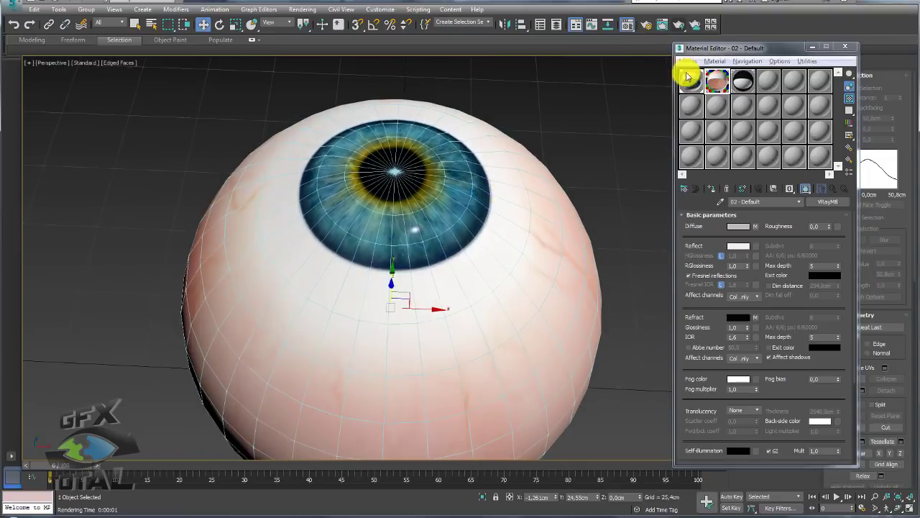
{"action": "scroll", "coordinate": [626, 121], "scroll_direction": "down", "scroll_amount": 5}
Step: Close the Material Editor and delete the small box beside the eyeball
{"action": "left_click", "coordinate": [845, 47]}
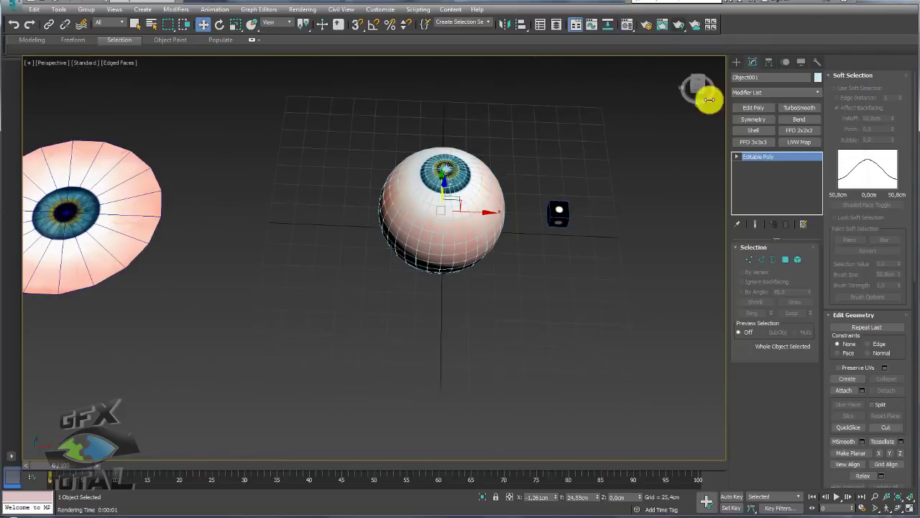
{"action": "middle_click_drag", "start_coordinate": [544, 159], "coordinate": [540, 180]}
{"action": "left_click_drag", "start_coordinate": [593, 301], "coordinate": [546, 207]}
{"action": "key", "text": "Delete"}
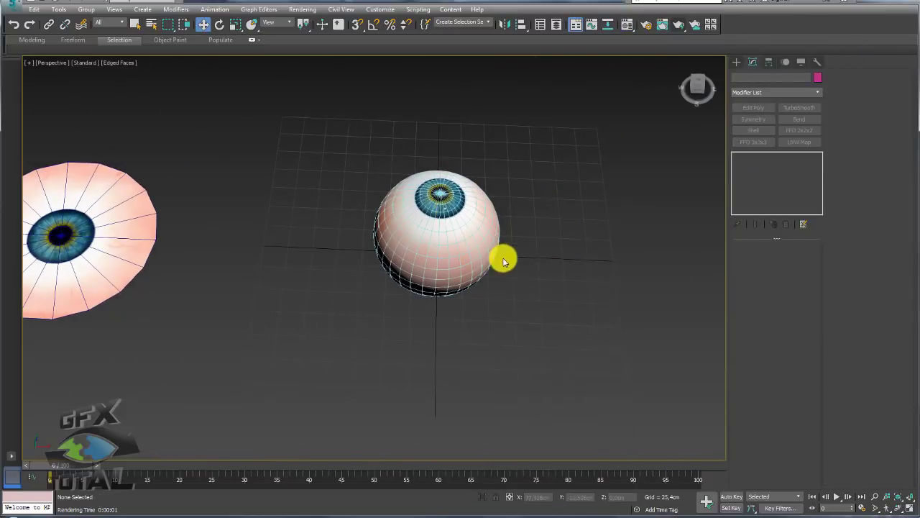
Step: Unhide All from the viewport menu to bring back the green rosto face mask
{"action": "left_click", "coordinate": [480, 250]}
{"action": "middle_click_drag", "start_coordinate": [471, 236], "coordinate": [653, 247]}
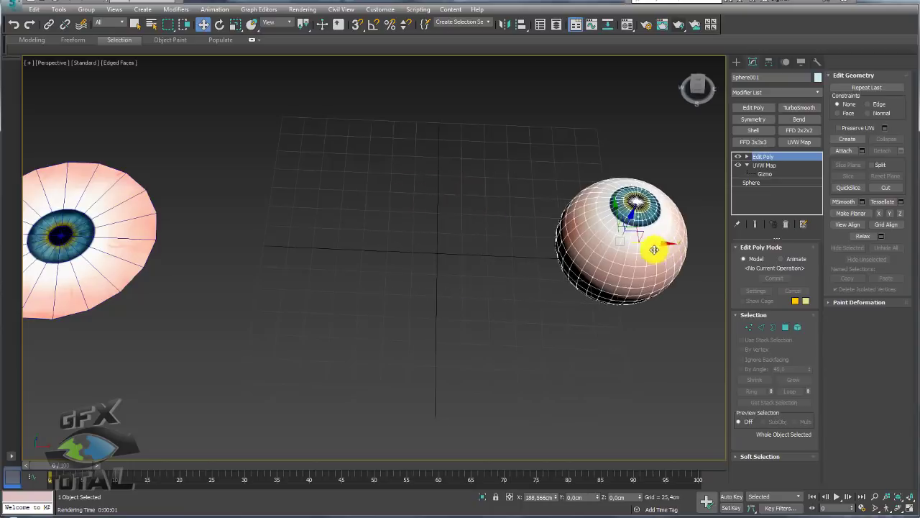
{"action": "scroll", "coordinate": [432, 233], "scroll_direction": "down", "scroll_amount": 5}
{"action": "right_click", "coordinate": [420, 241]}
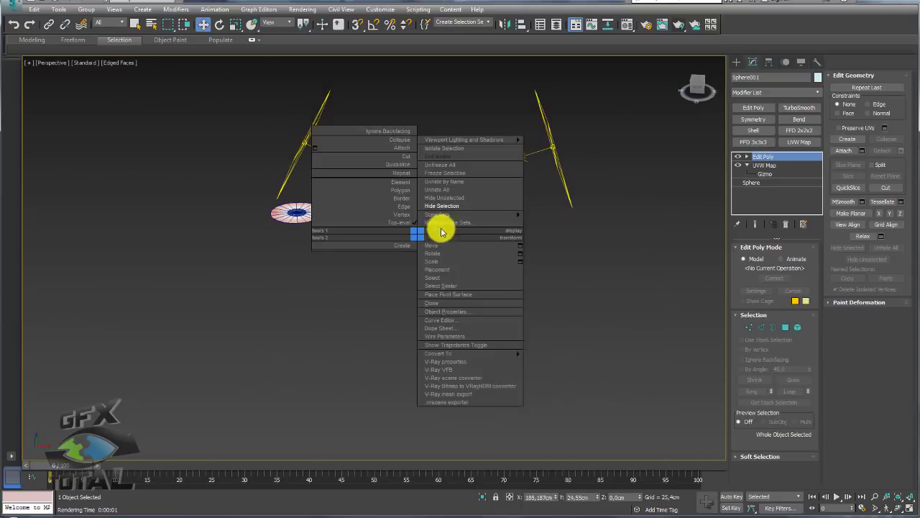
{"action": "left_click", "coordinate": [448, 190]}
{"action": "scroll", "coordinate": [446, 209], "scroll_direction": "up", "scroll_amount": 2}
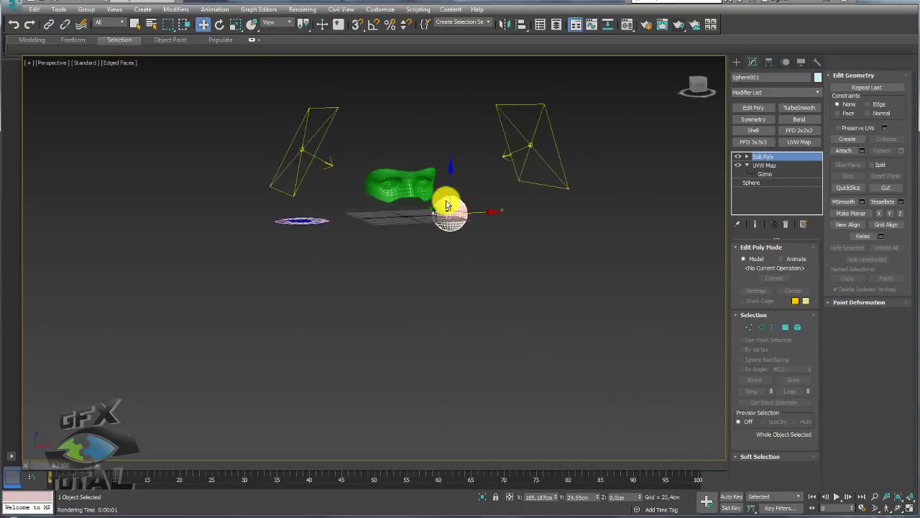
{"action": "scroll", "coordinate": [435, 203], "scroll_direction": "up", "scroll_amount": 2}
{"action": "scroll", "coordinate": [428, 203], "scroll_direction": "up", "scroll_amount": 4}
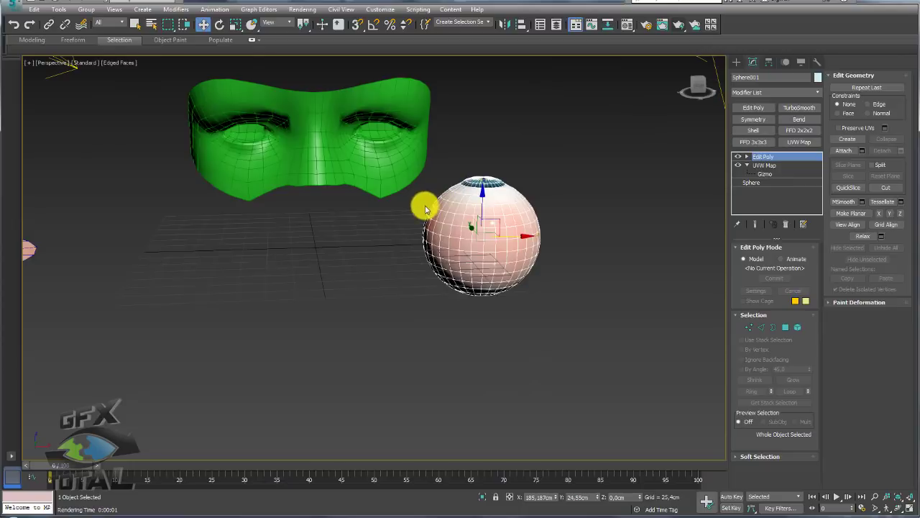
Step: Check the mask against the eyeball, ending with the eyeball sphere selected
{"action": "left_click", "coordinate": [274, 151]}
{"action": "mouse_move", "coordinate": [288, 166]}
{"action": "middle_mouse_down", "text": "alt"}
{"action": "mouse_move", "coordinate": [342, 226]}
{"action": "mouse_move", "coordinate": [345, 263]}
{"action": "mouse_move", "coordinate": [347, 214]}
{"action": "mouse_move", "coordinate": [355, 257]}
{"action": "middle_mouse_up", "text": "alt"}
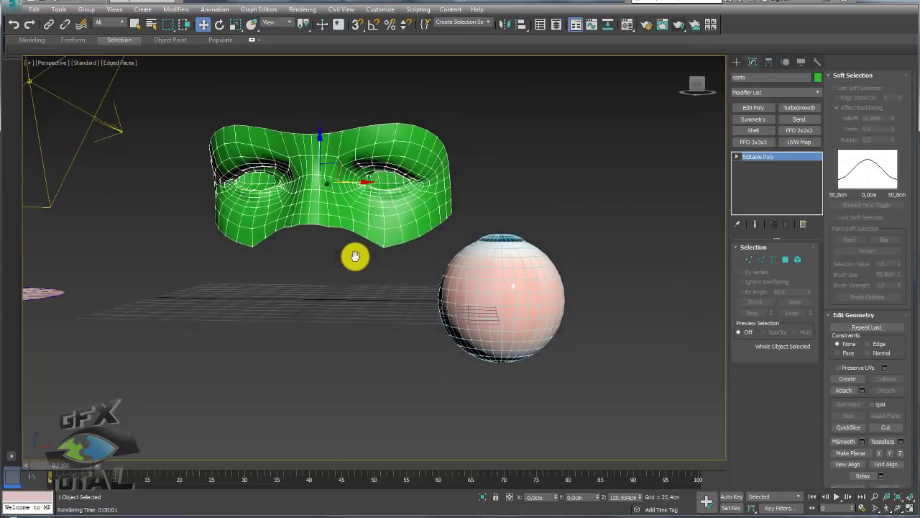
{"action": "left_click", "coordinate": [491, 282]}
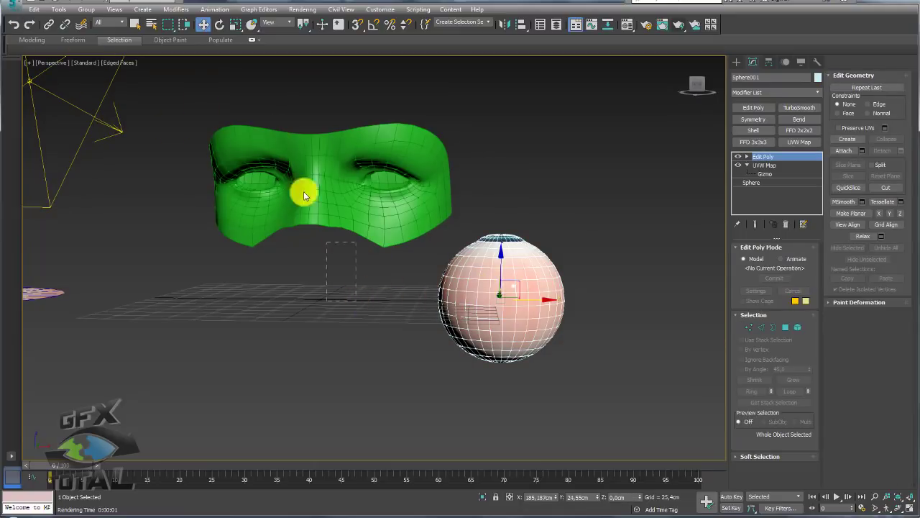
{"action": "left_click", "coordinate": [271, 127]}
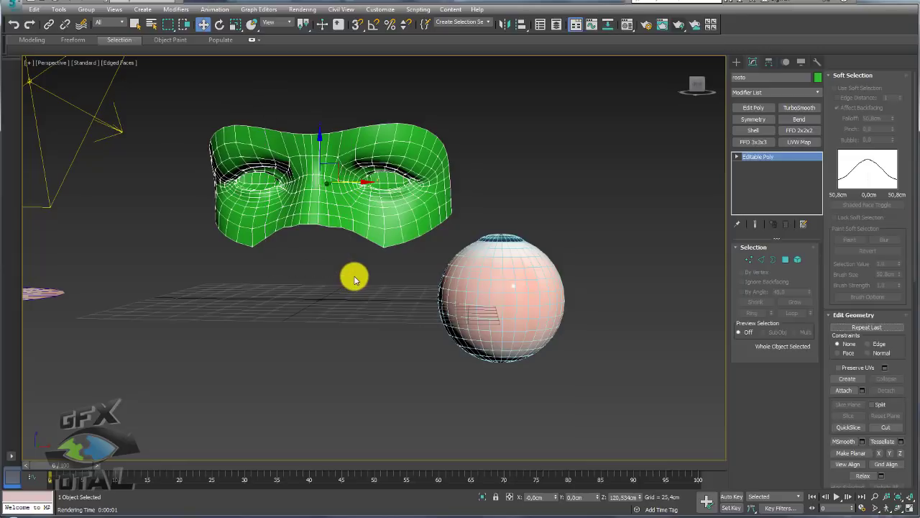
{"action": "left_click", "coordinate": [507, 293]}
Step: With Angle Snap on, rotate the eyeball 95° on X so the iris faces forward
{"action": "key", "text": "e"}
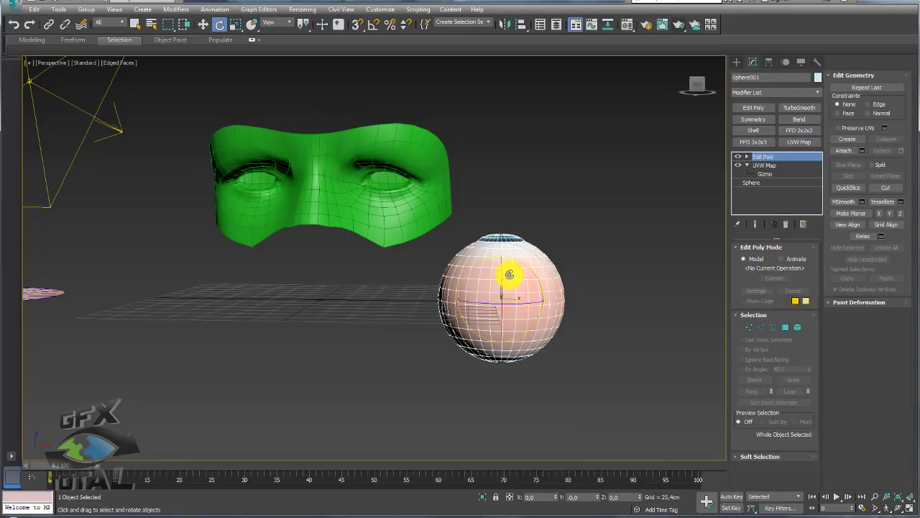
{"action": "middle_click_drag", "start_coordinate": [509, 274], "coordinate": [547, 274], "text": "alt"}
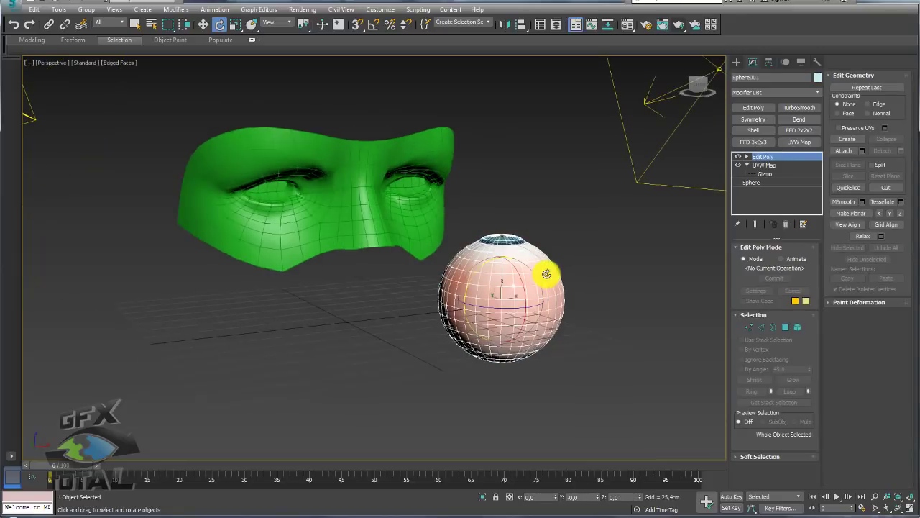
{"action": "left_click", "coordinate": [374, 26]}
{"action": "left_click_drag", "start_coordinate": [519, 278], "coordinate": [537, 321]}
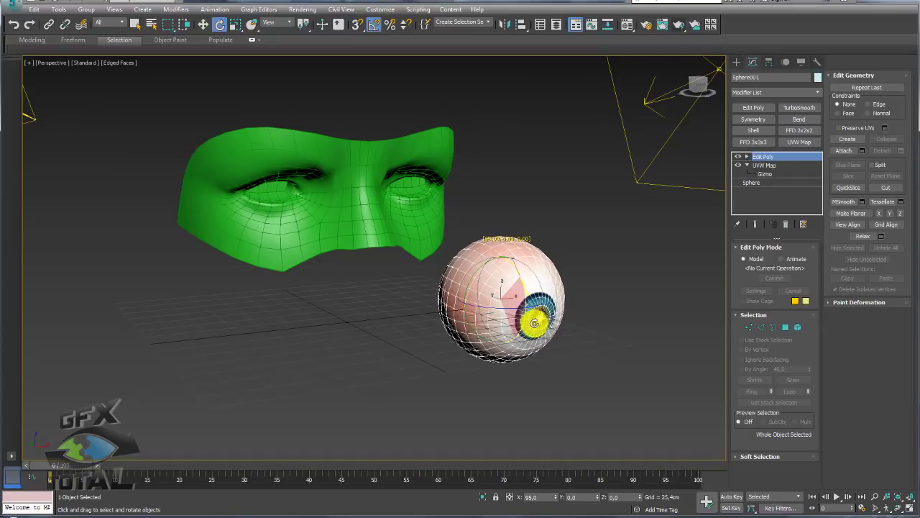
{"action": "left_click_drag", "start_coordinate": [533, 323], "coordinate": [536, 318]}
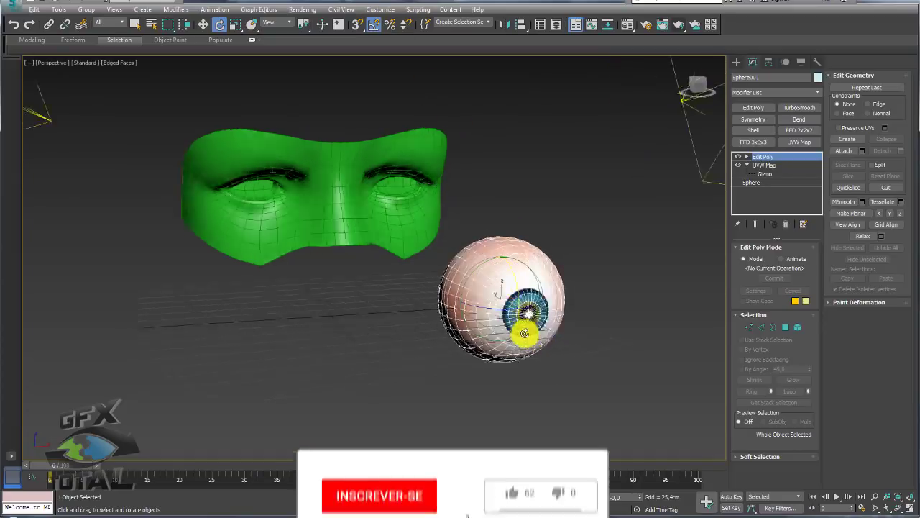
Step: Move the eyeball into the mask's eye socket and scale it down to fit
{"action": "mouse_move", "coordinate": [516, 282]}
{"action": "left_mouse_down"}
{"action": "mouse_move", "coordinate": [435, 165]}
{"action": "mouse_move", "coordinate": [394, 149]}
{"action": "left_mouse_up"}
{"action": "key", "text": "e"}
{"action": "key", "text": "r"}
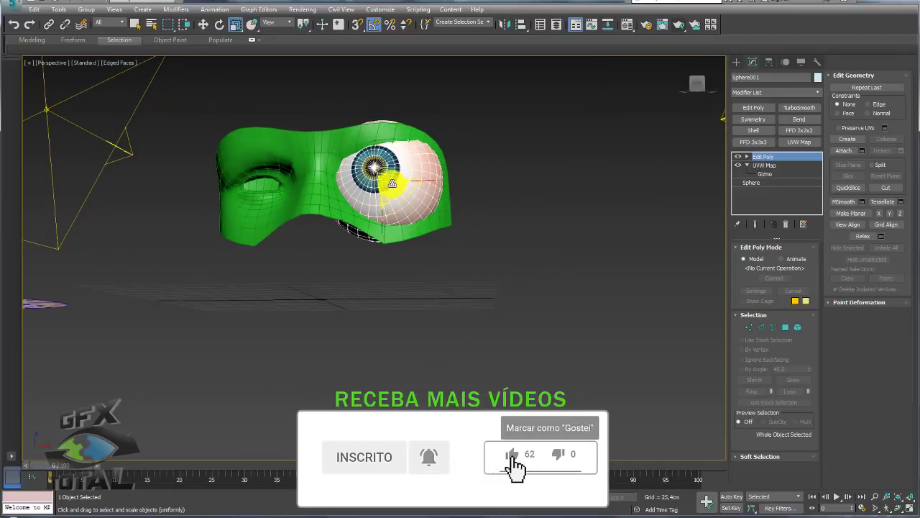
{"action": "left_click_drag", "start_coordinate": [391, 185], "coordinate": [396, 245]}
{"action": "middle_click_drag", "start_coordinate": [396, 244], "coordinate": [343, 230], "text": "alt"}
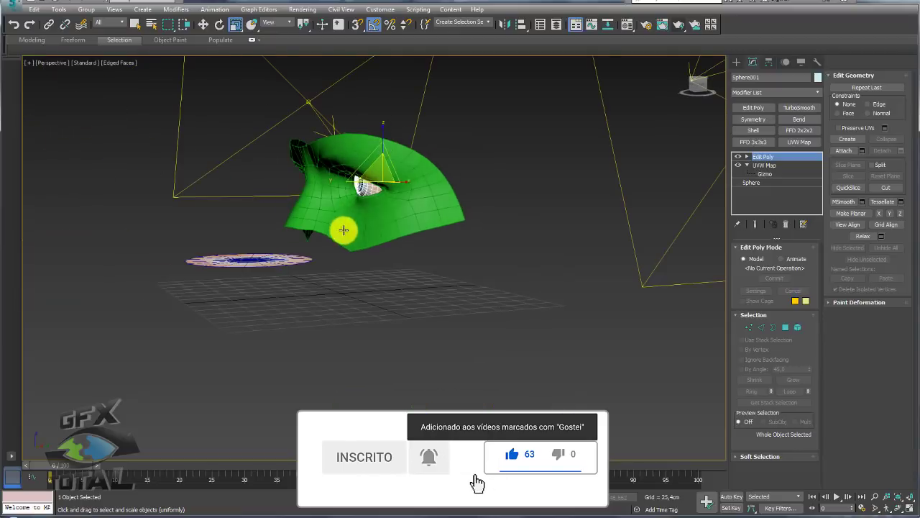
{"action": "key", "text": "w"}
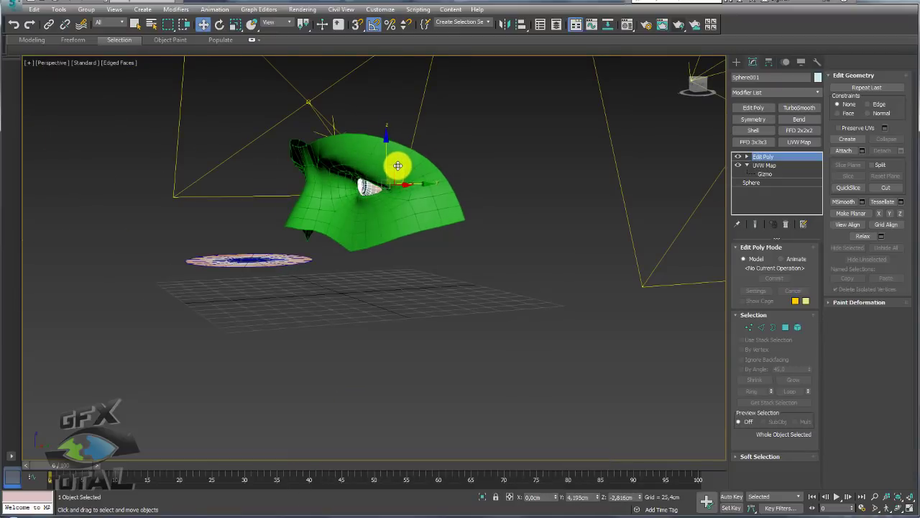
{"action": "scroll", "coordinate": [398, 168], "scroll_direction": "up", "scroll_amount": 5}
{"action": "mouse_move", "coordinate": [382, 208]}
{"action": "middle_mouse_down", "text": "alt"}
{"action": "mouse_move", "coordinate": [450, 204]}
{"action": "mouse_move", "coordinate": [417, 222]}
{"action": "mouse_move", "coordinate": [442, 204]}
{"action": "mouse_move", "coordinate": [485, 206]}
{"action": "middle_mouse_up", "text": "alt"}
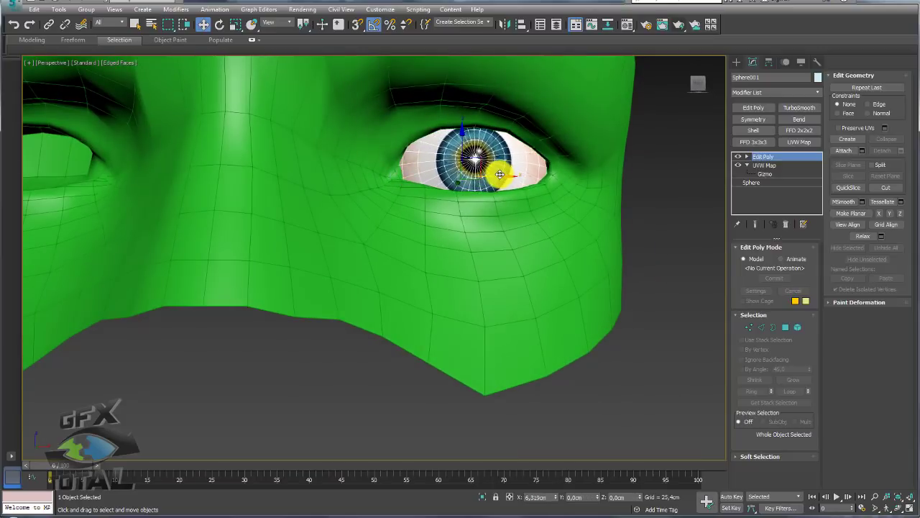
{"action": "mouse_move", "coordinate": [493, 175]}
{"action": "middle_mouse_down", "text": "alt"}
{"action": "mouse_move", "coordinate": [501, 218]}
{"action": "mouse_move", "coordinate": [453, 215]}
{"action": "mouse_move", "coordinate": [474, 251]}
{"action": "mouse_move", "coordinate": [519, 251]}
{"action": "mouse_move", "coordinate": [498, 202]}
{"action": "middle_mouse_up", "text": "alt"}
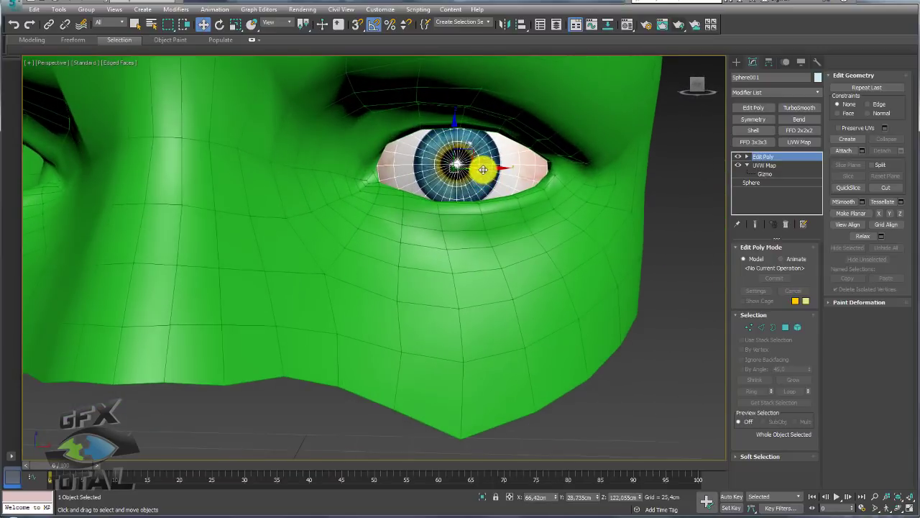